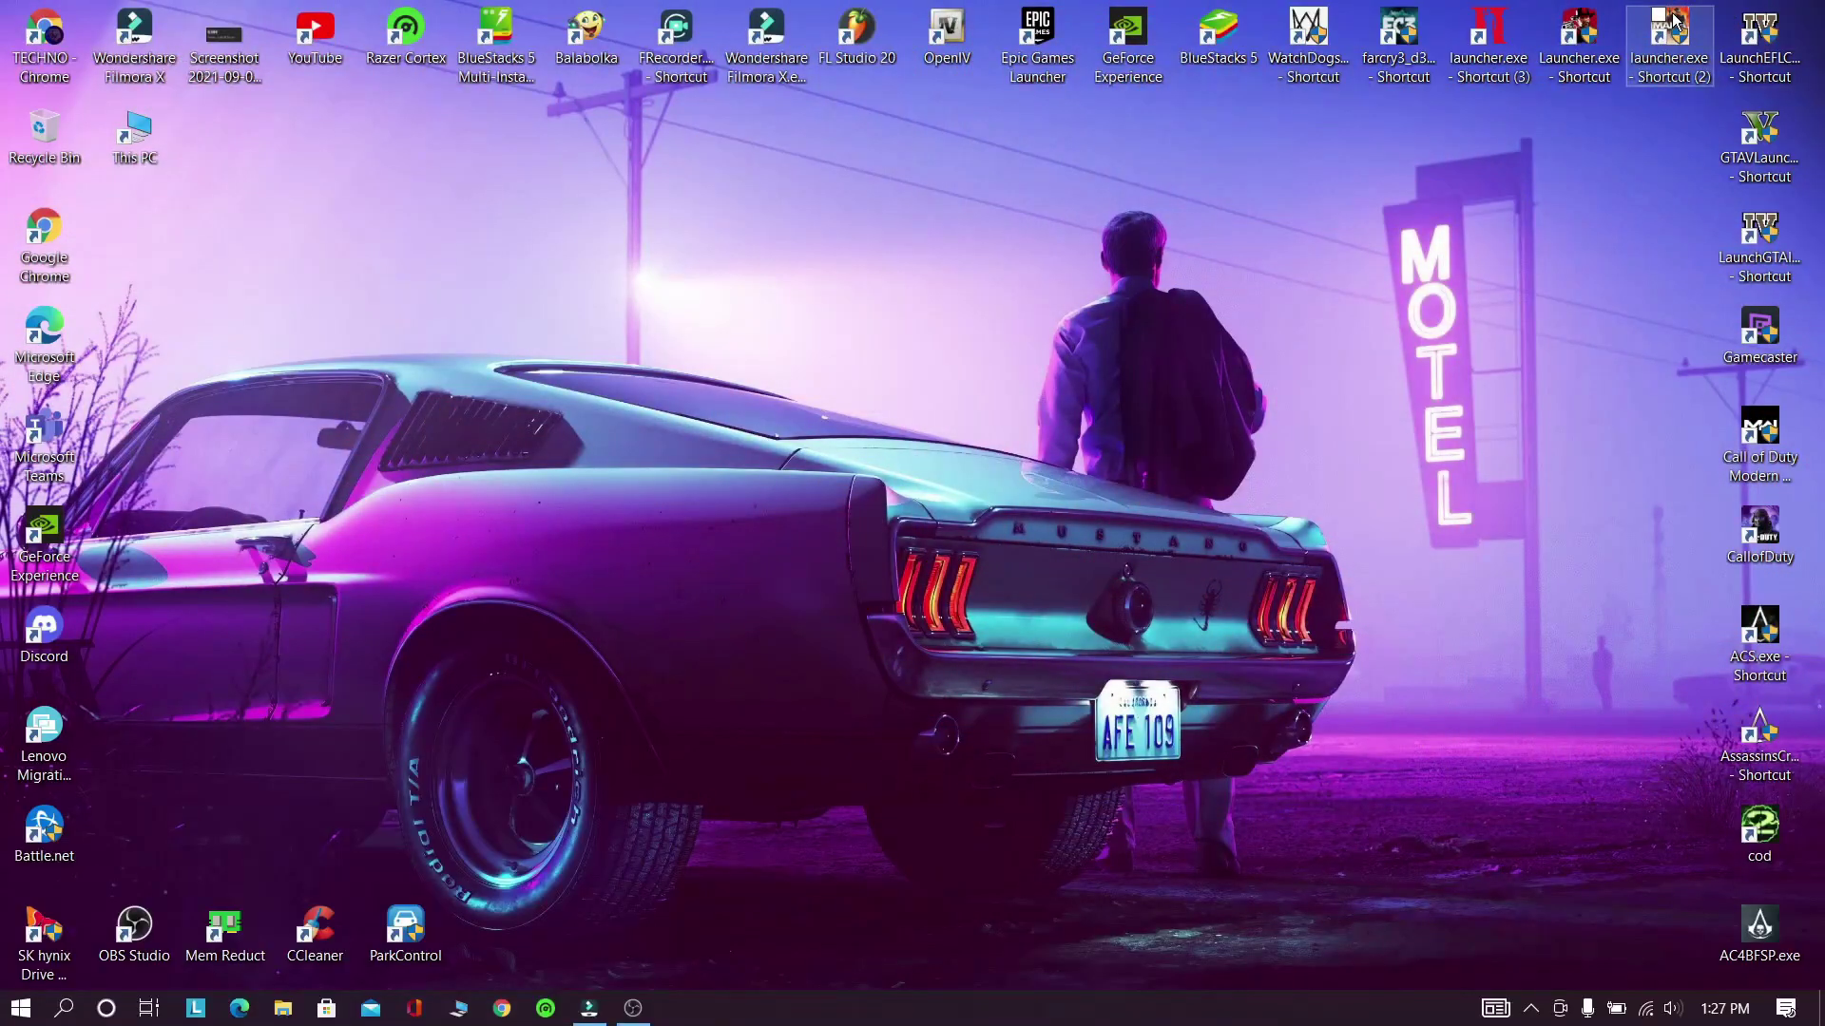
Open Task Manager to see what is using the CPU, such as PRIME95 at 89.6%.
{"action": "key", "text": "ctrl+shift+Escape"}
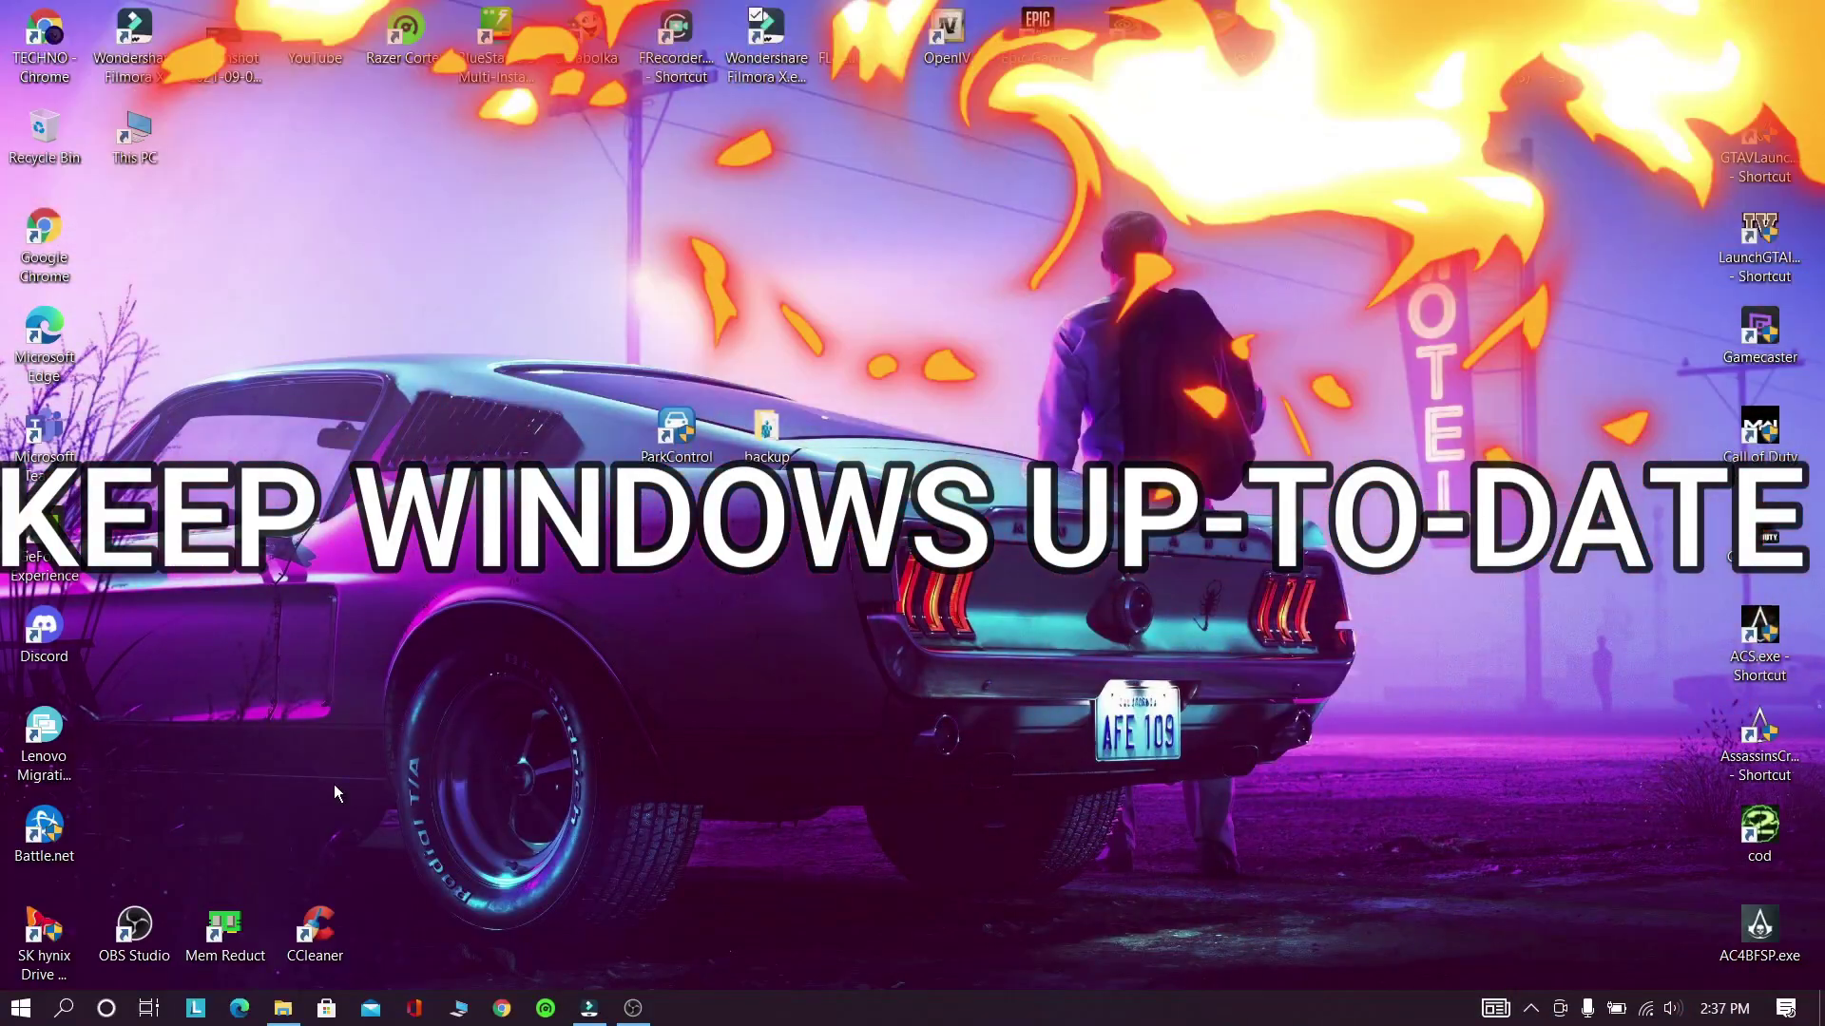
Run Check for updates under Settings > Update & Security.
{"action": "key", "text": "super"}
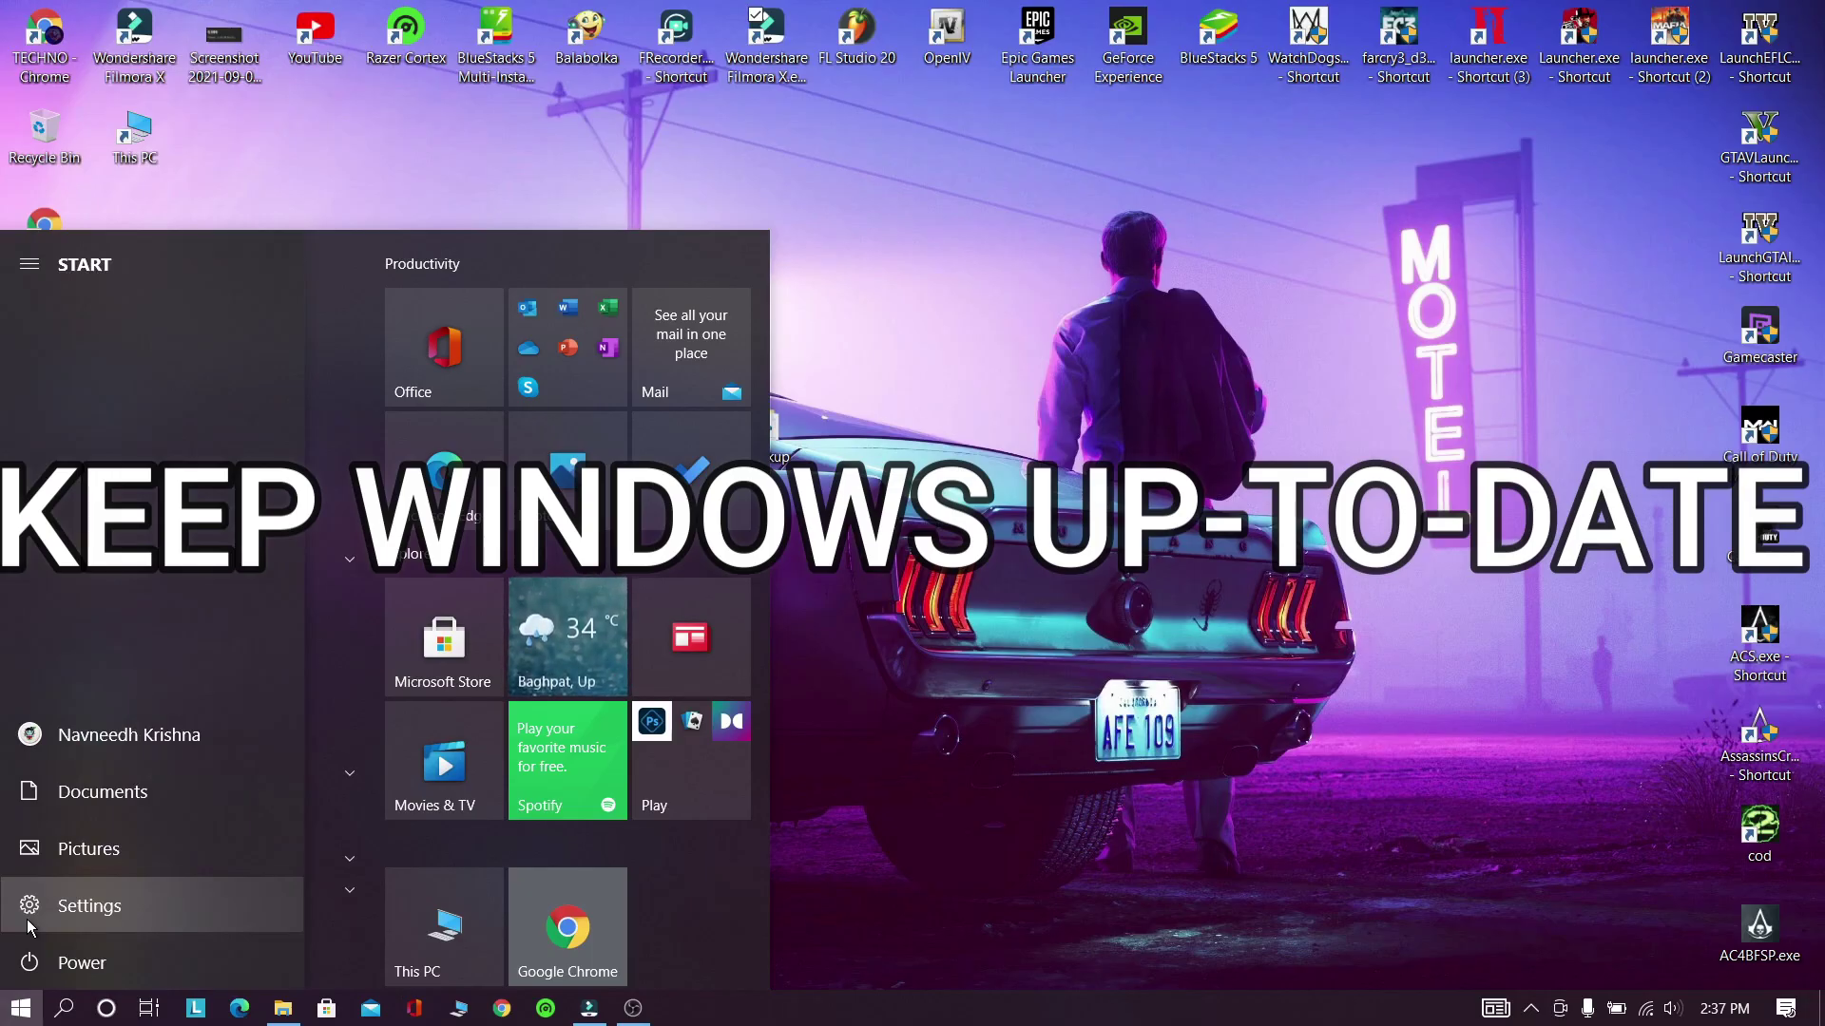
{"action": "left_click", "coordinate": [29, 913]}
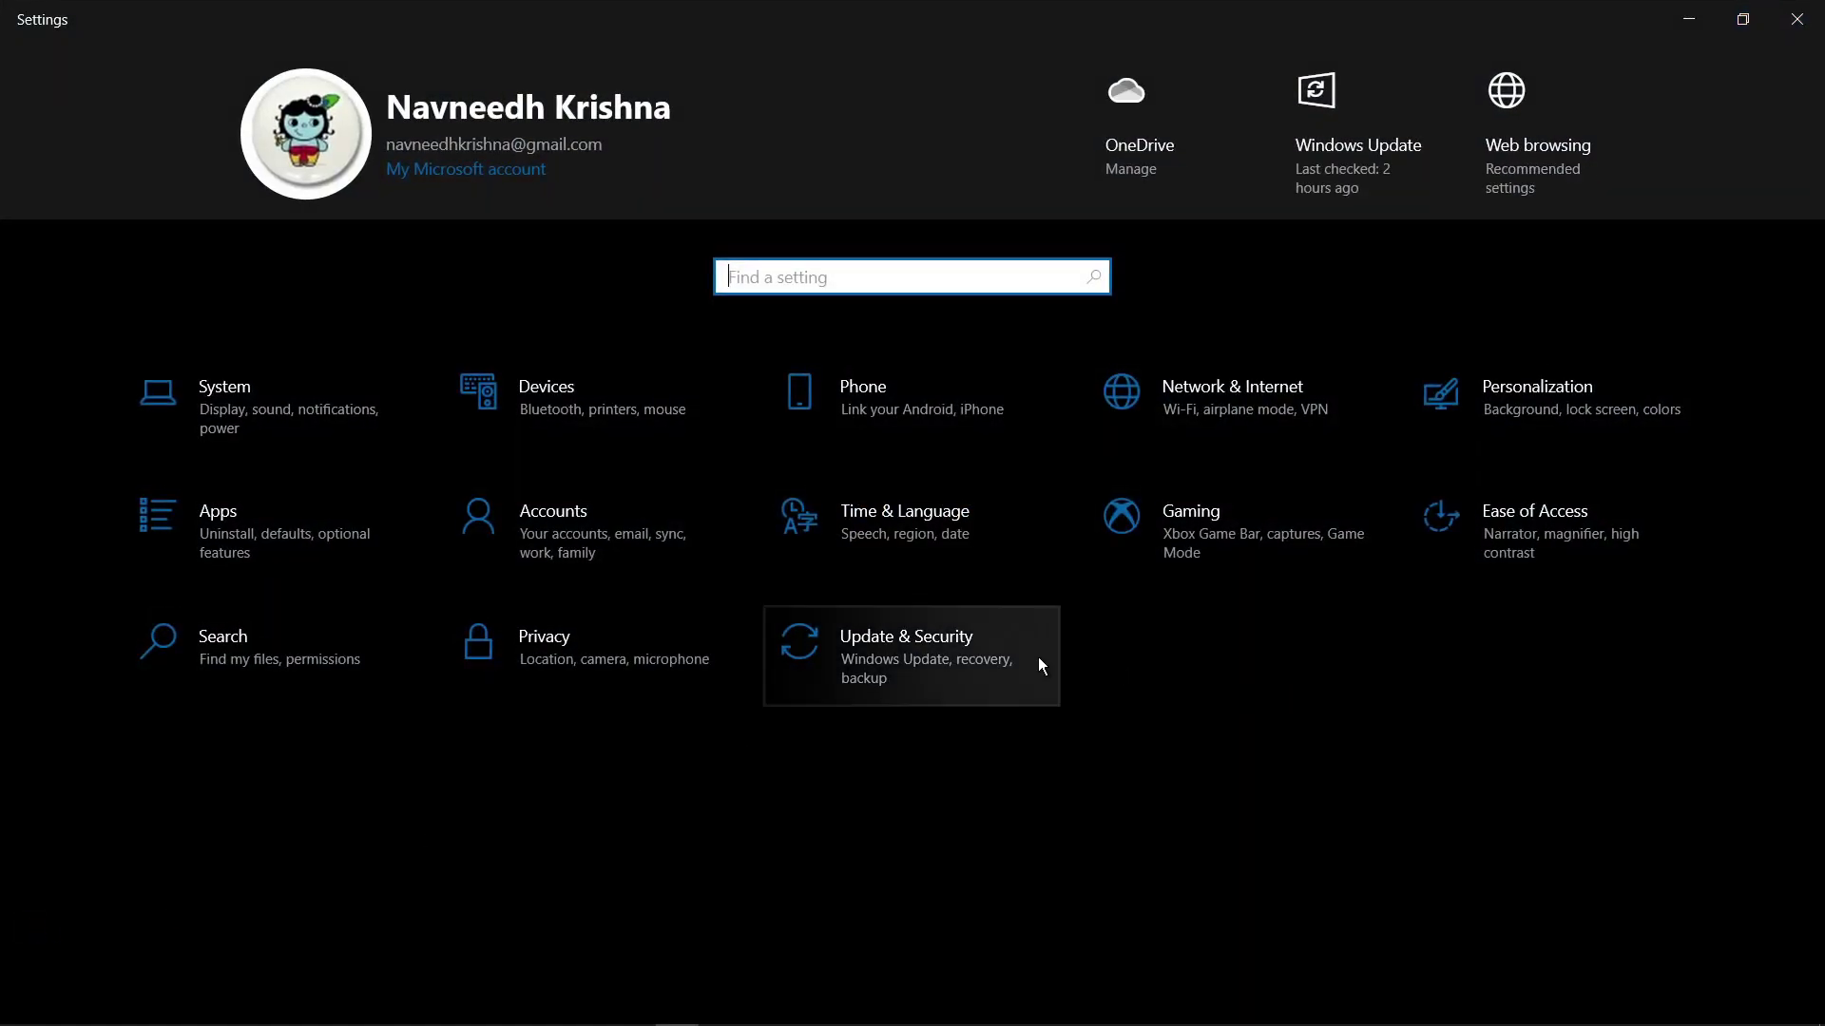
{"action": "left_click", "coordinate": [979, 654]}
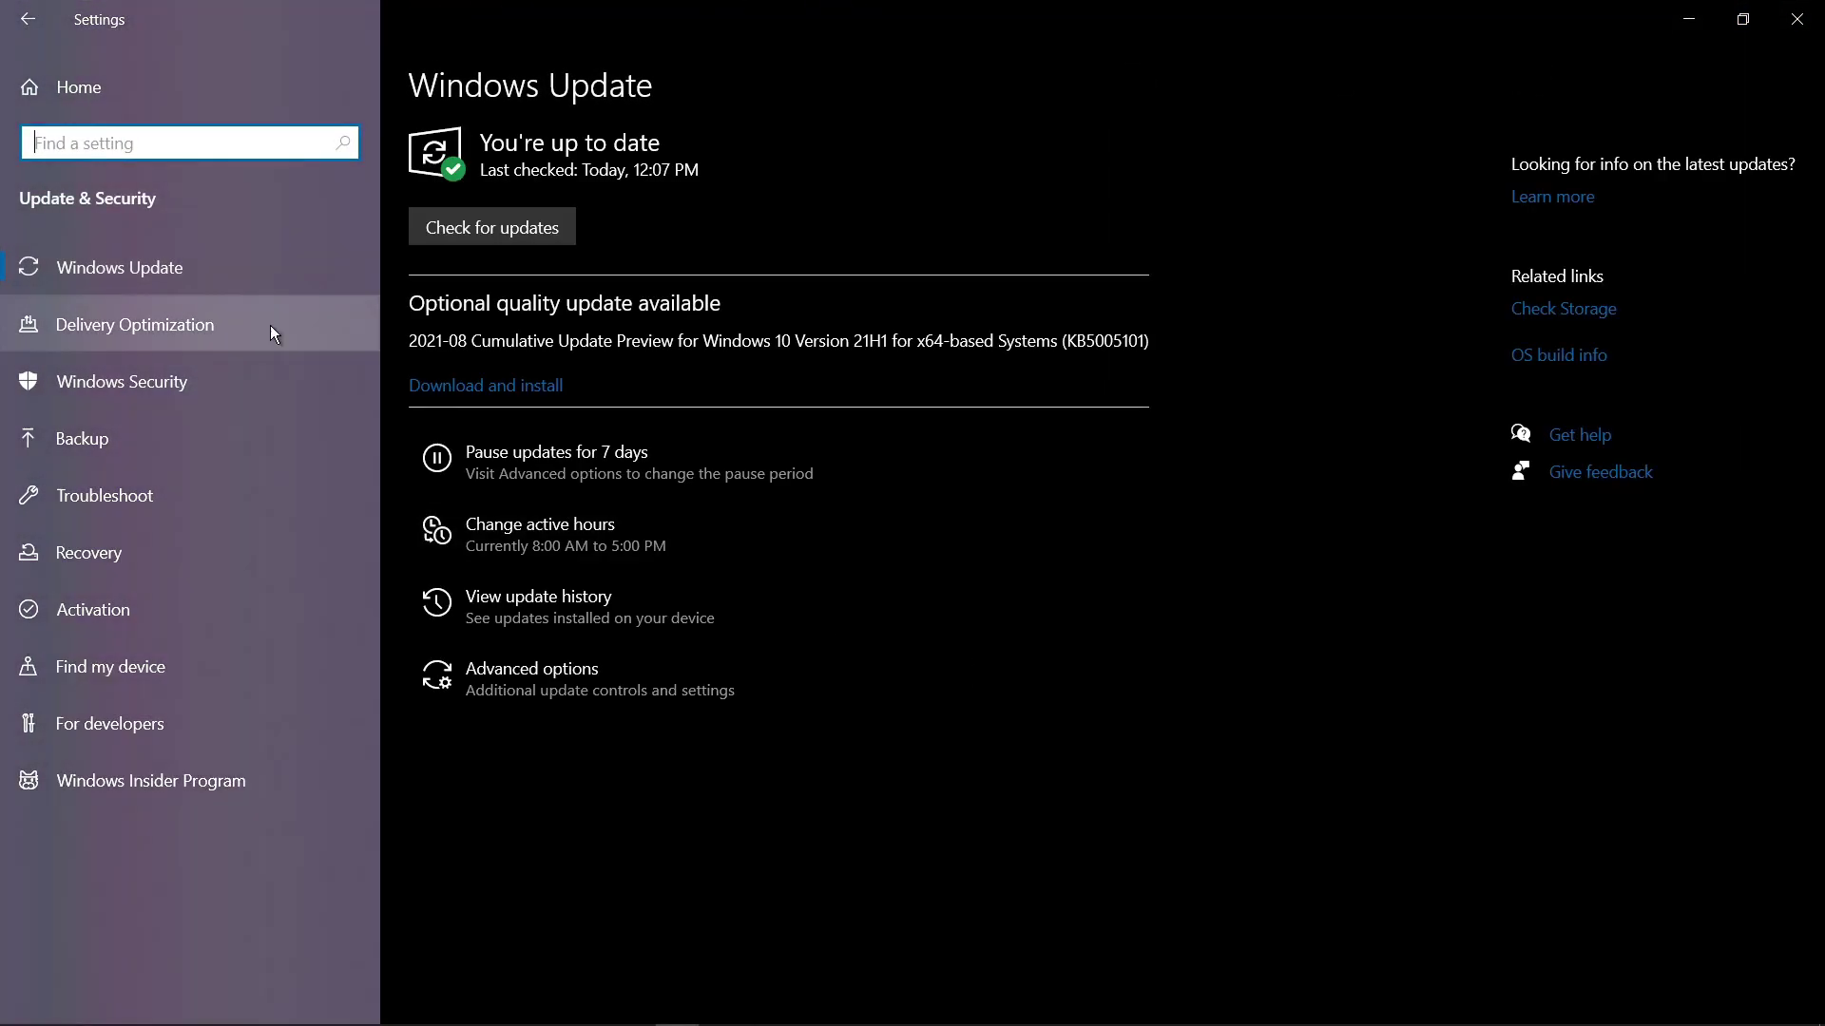
{"action": "left_click", "coordinate": [483, 224]}
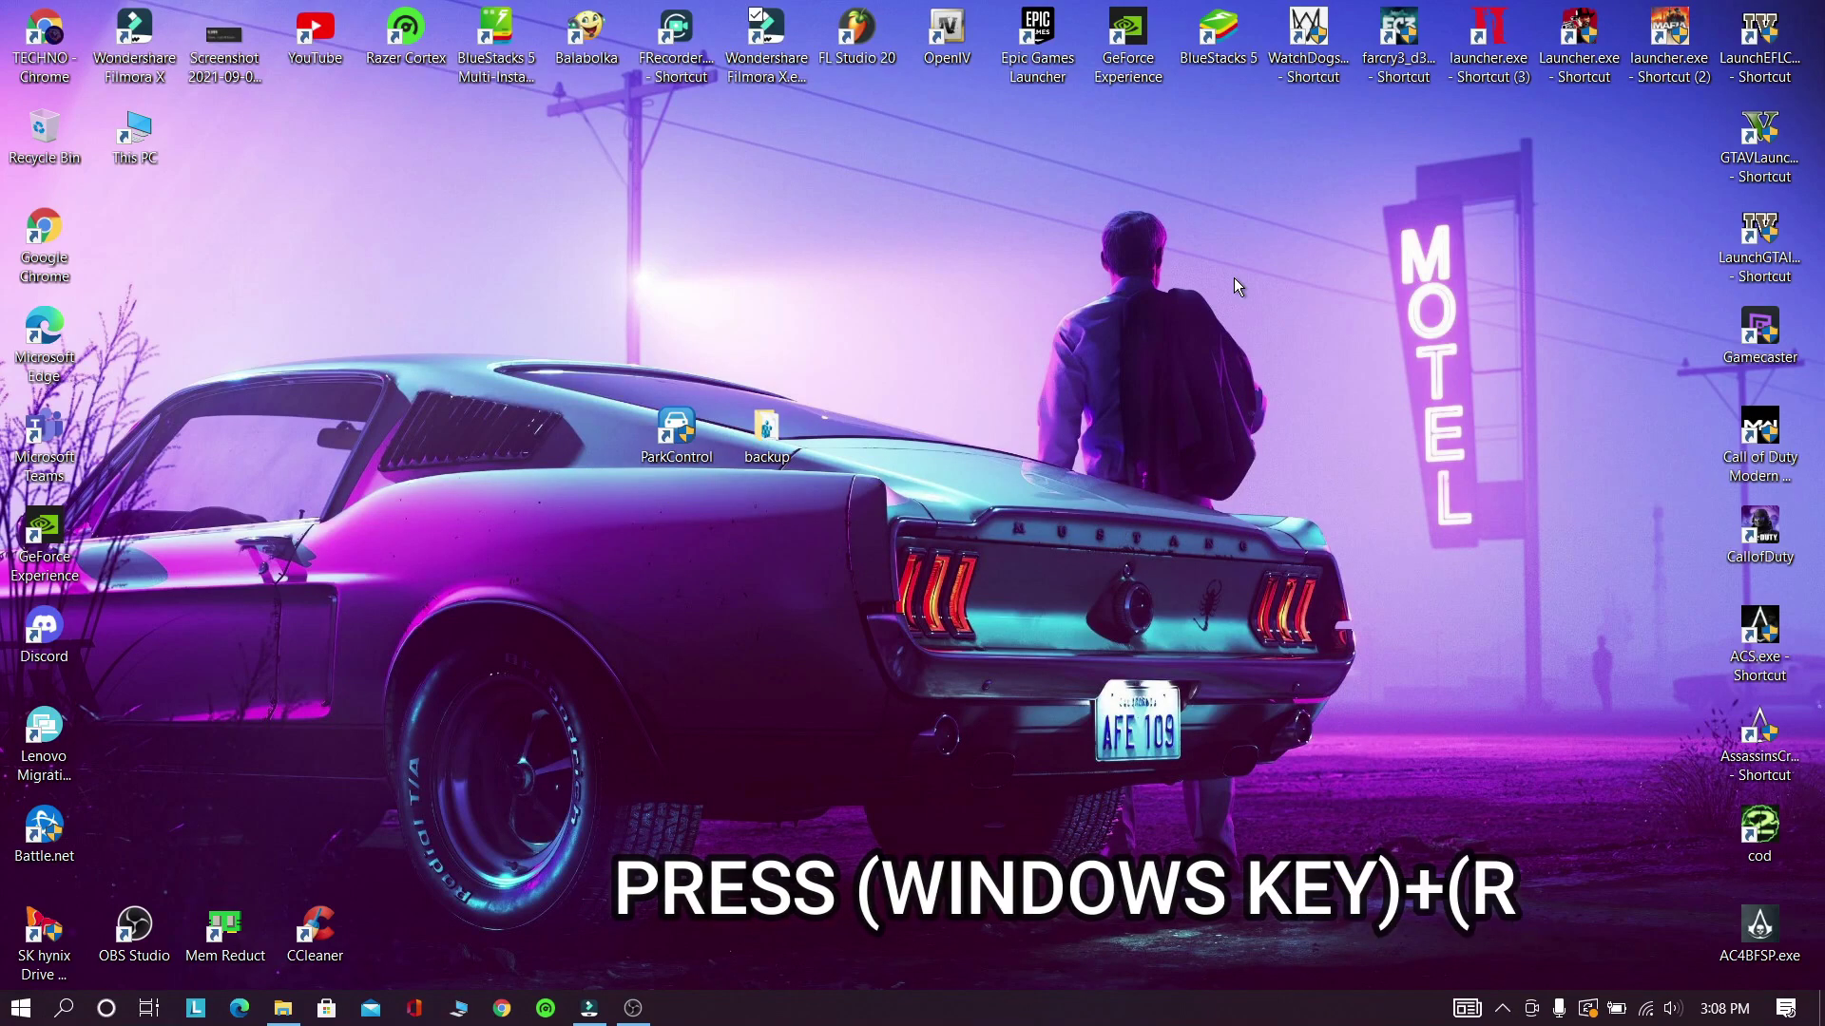
Launch the Services console with services.msc from the Run box.
{"action": "key", "text": "super+r"}
{"action": "type", "text": "S"}
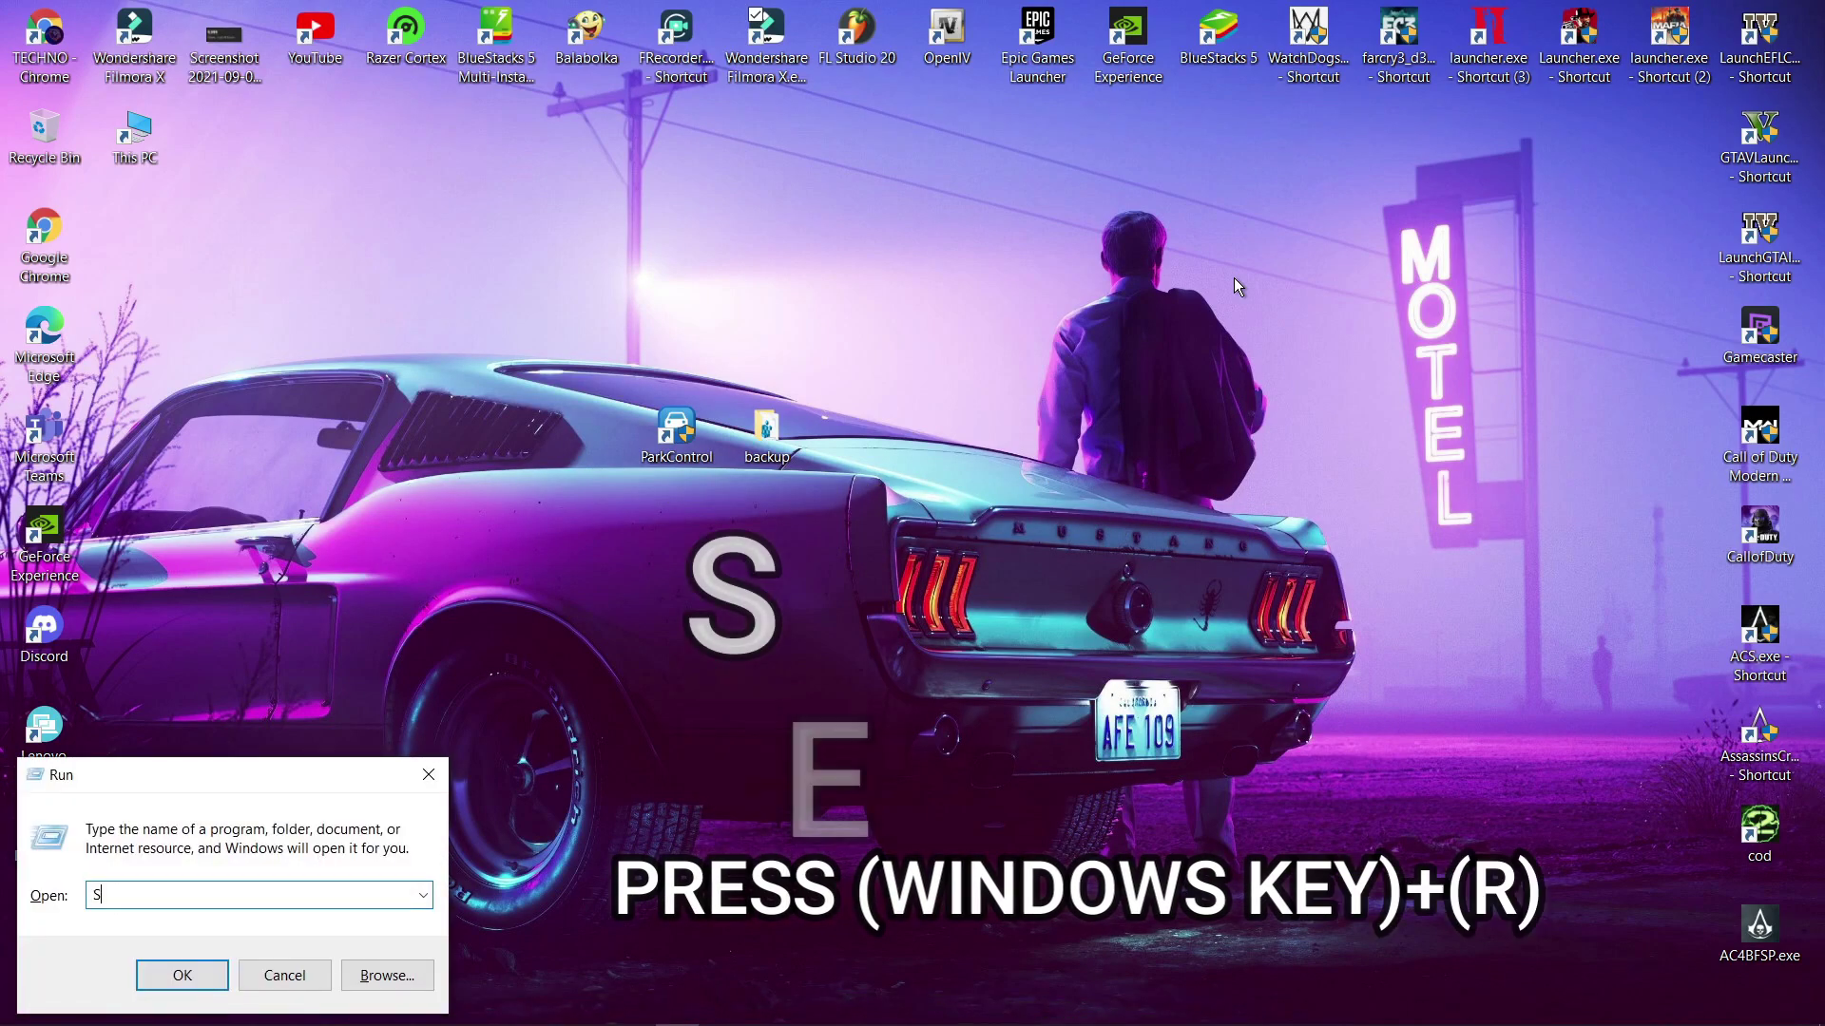
{"action": "type", "text": "ERVICES."}
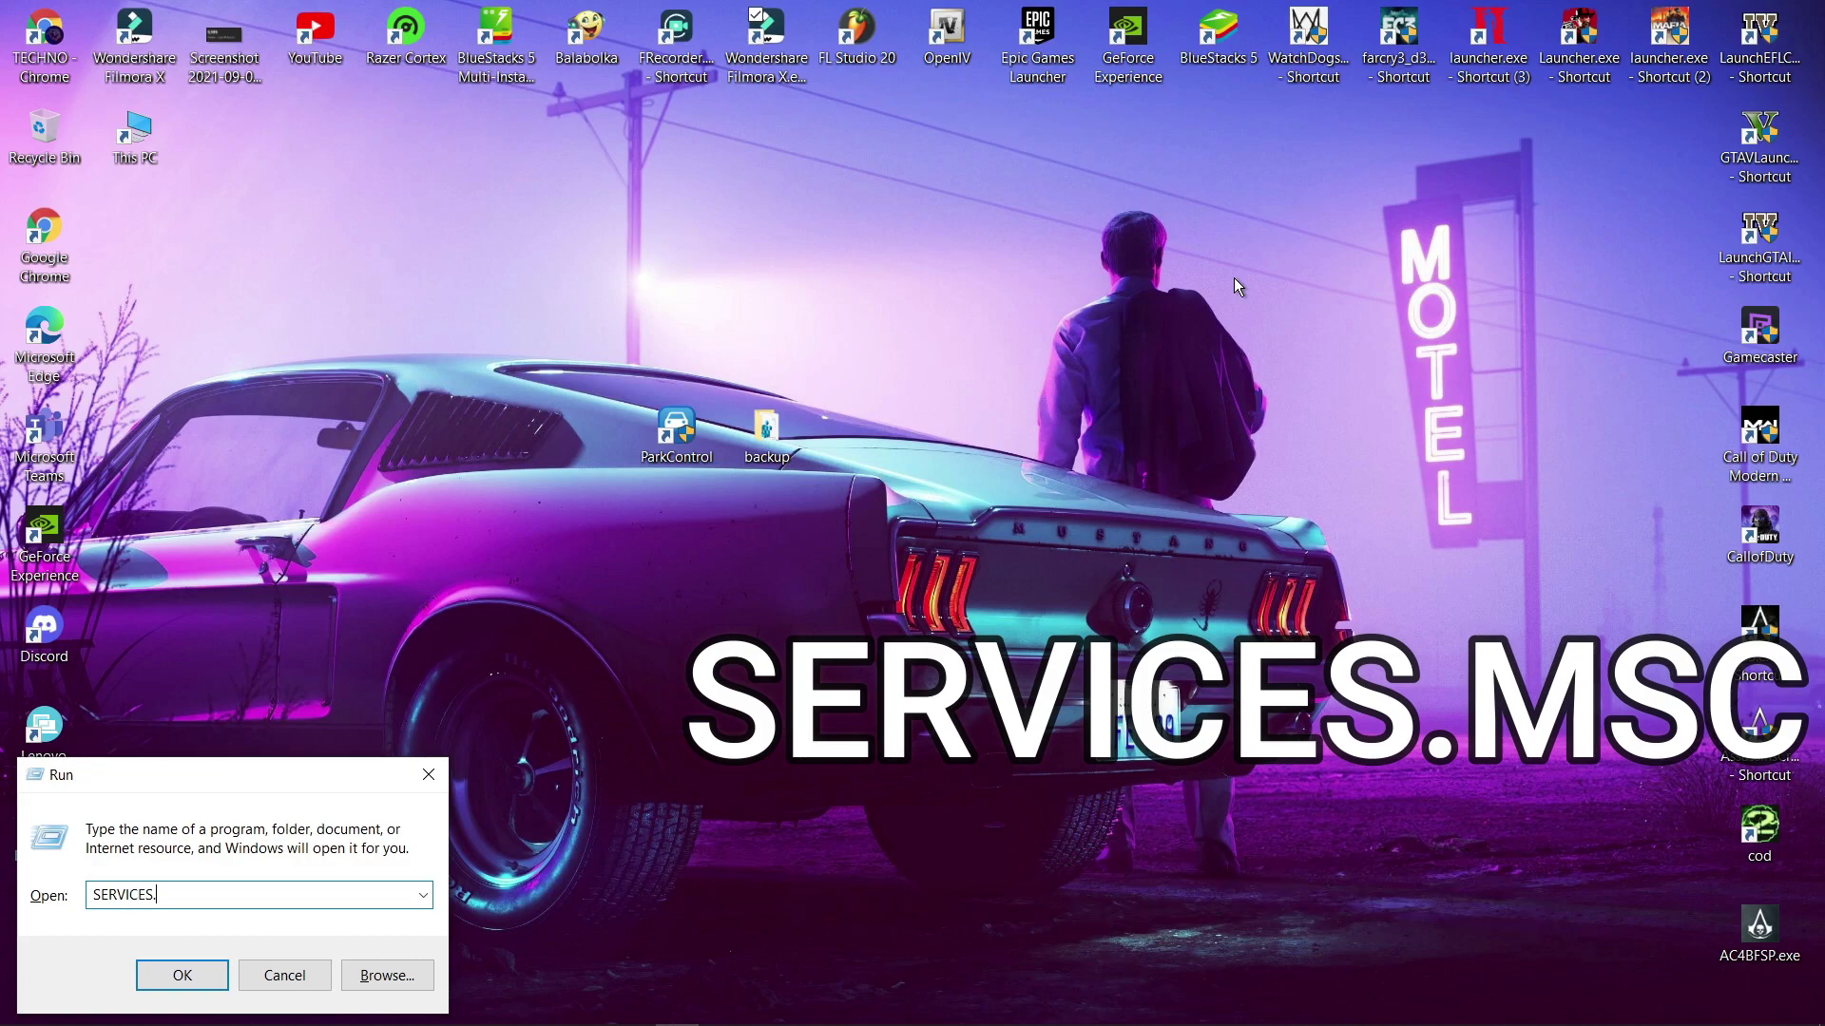
{"action": "type", "text": "MSC"}
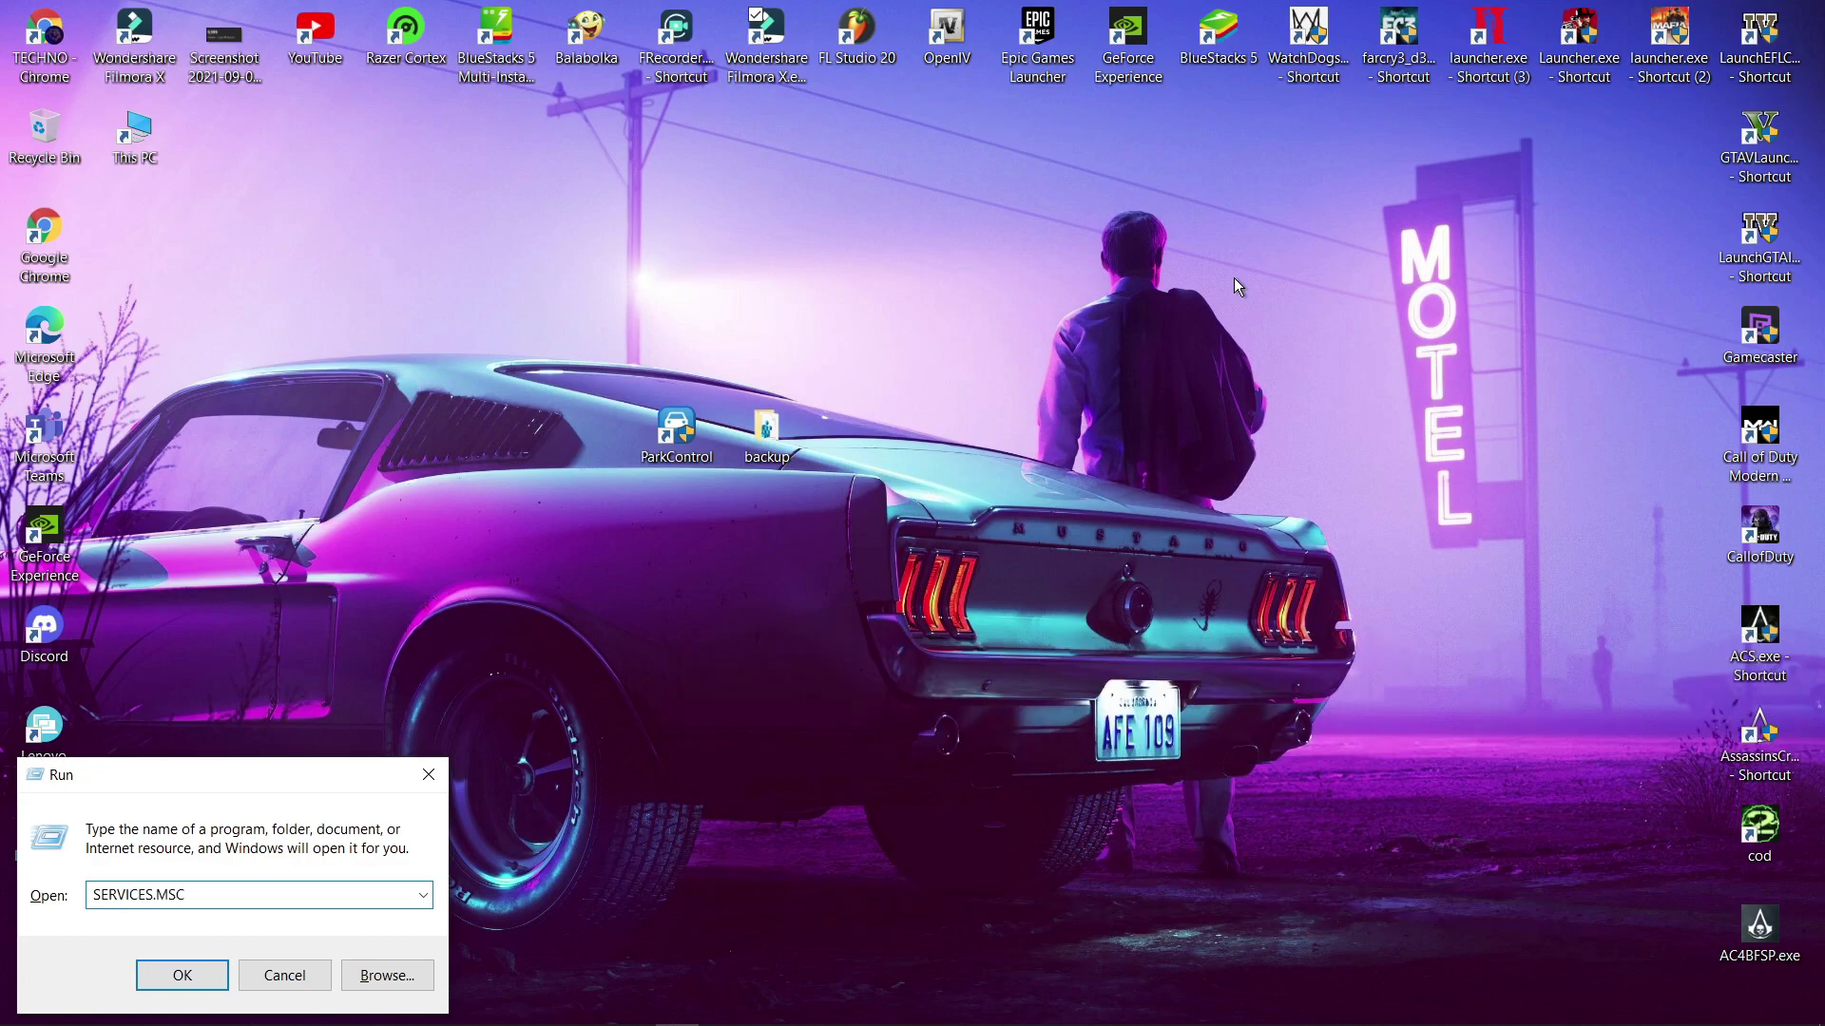
{"action": "key", "text": "Return"}
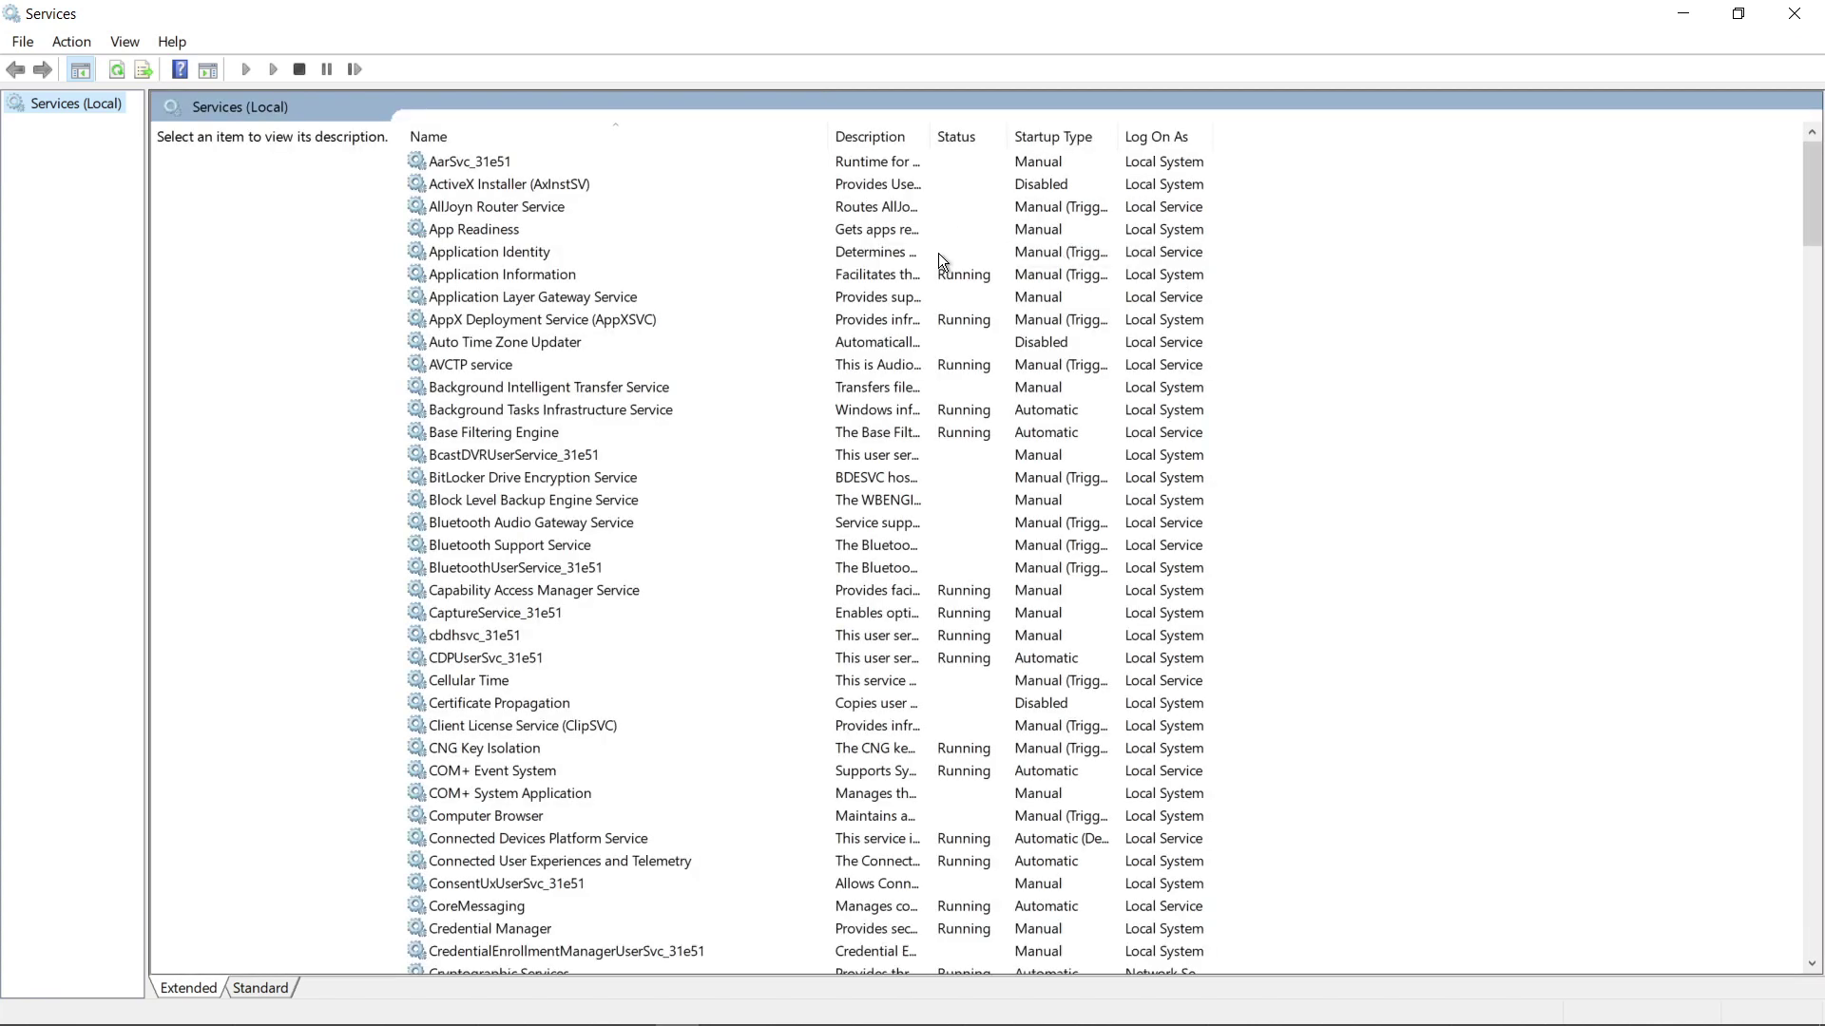
{"action": "scroll", "coordinate": [931, 294], "scroll_direction": "down", "scroll_amount": 19}
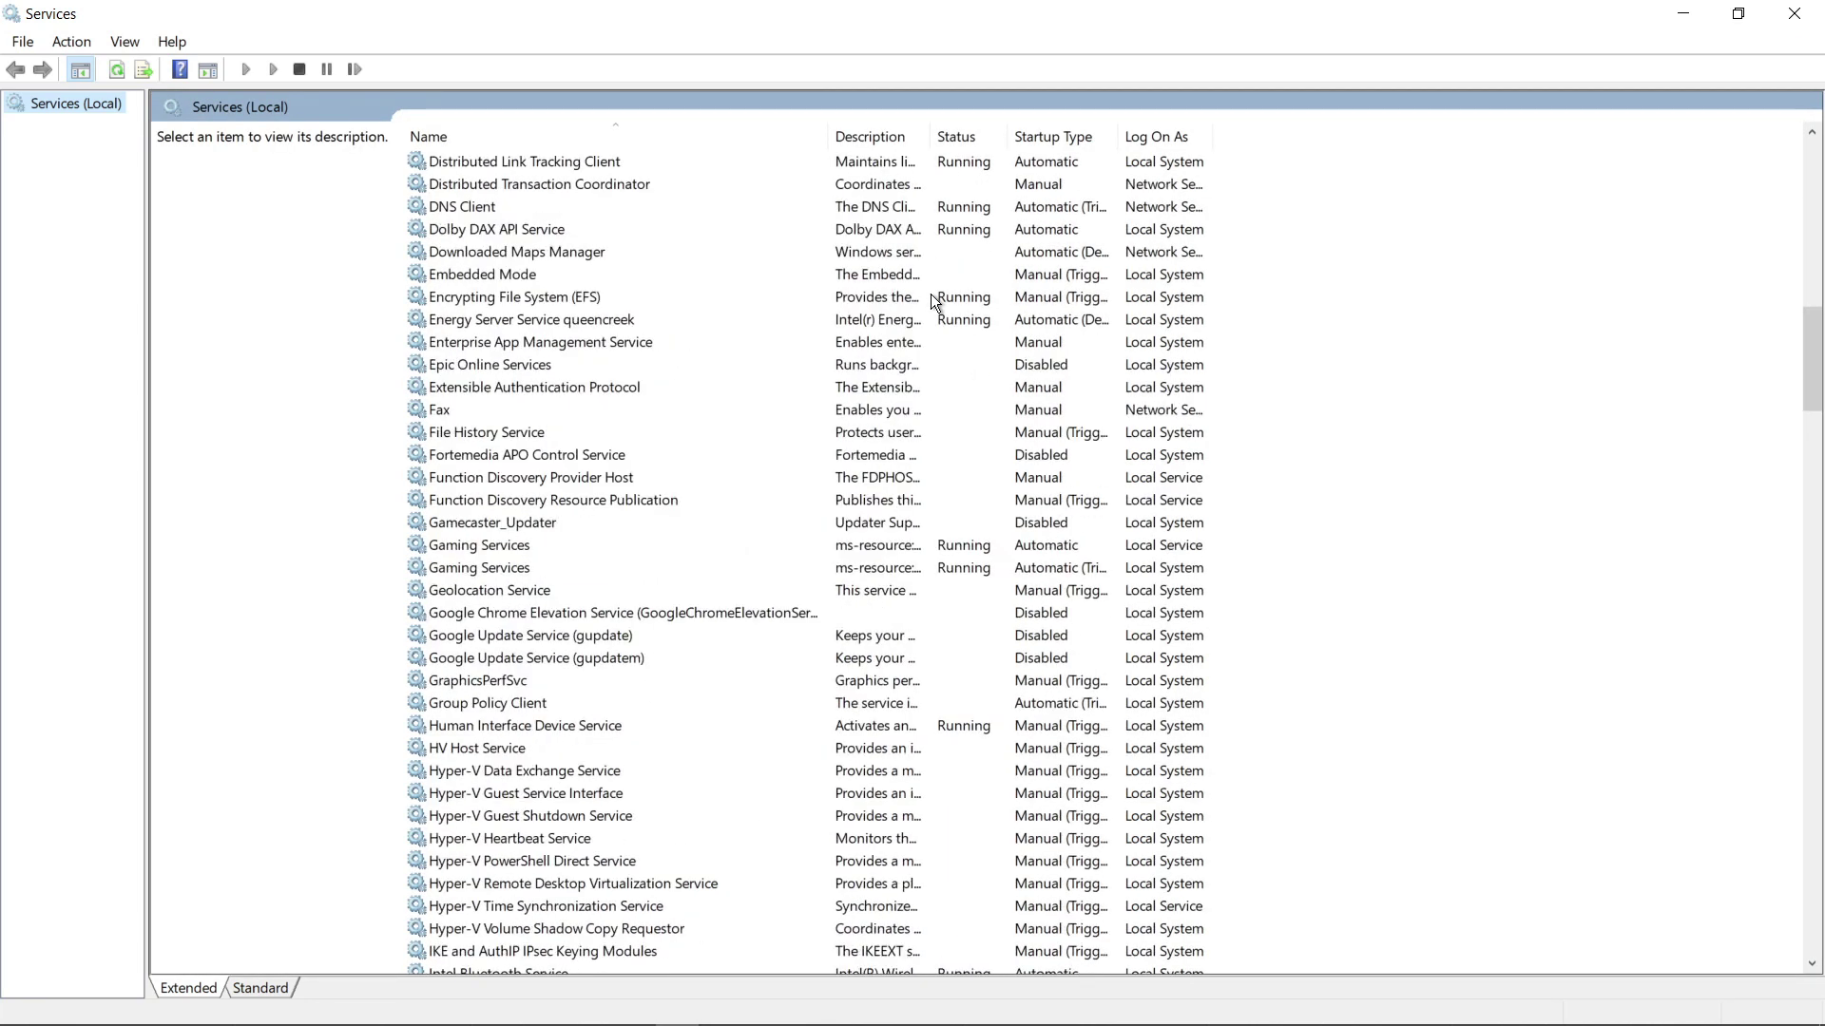
{"action": "scroll", "coordinate": [931, 293], "scroll_direction": "up", "scroll_amount": 18}
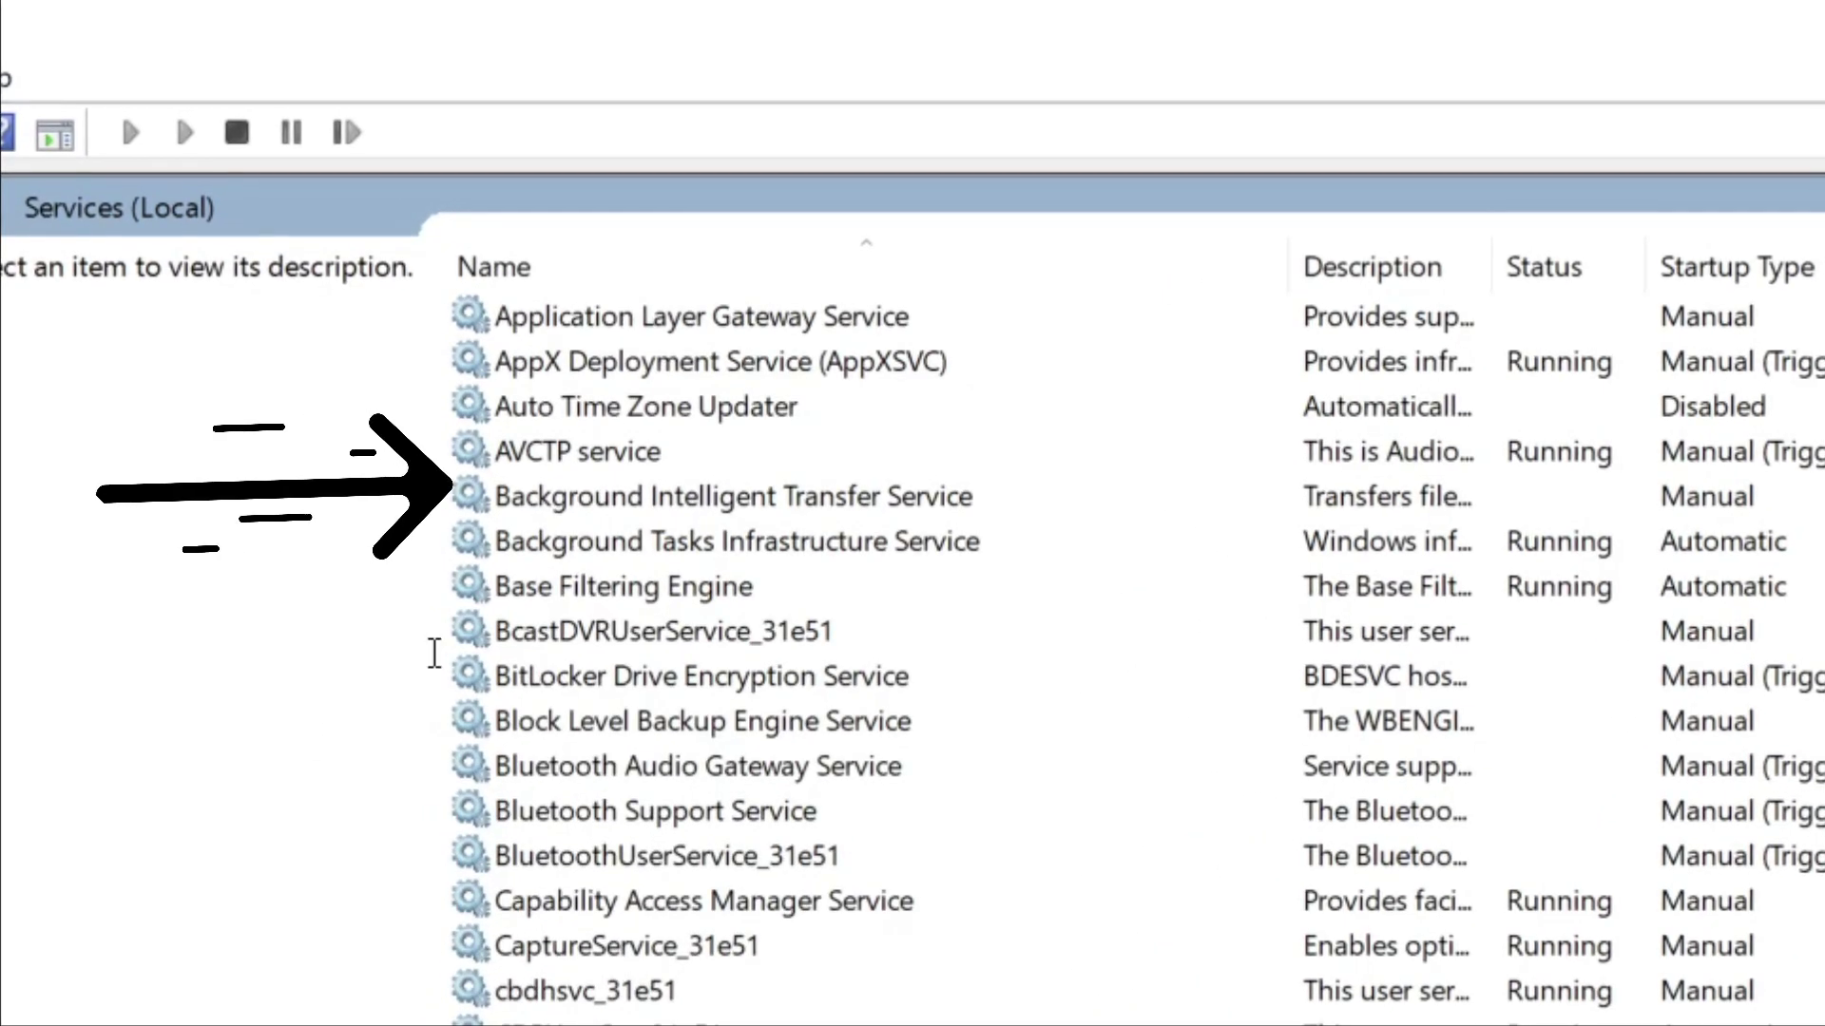
Set Background Intelligent Transfer Service's startup type to Manual and apply it.
{"action": "left_click", "coordinate": [713, 496]}
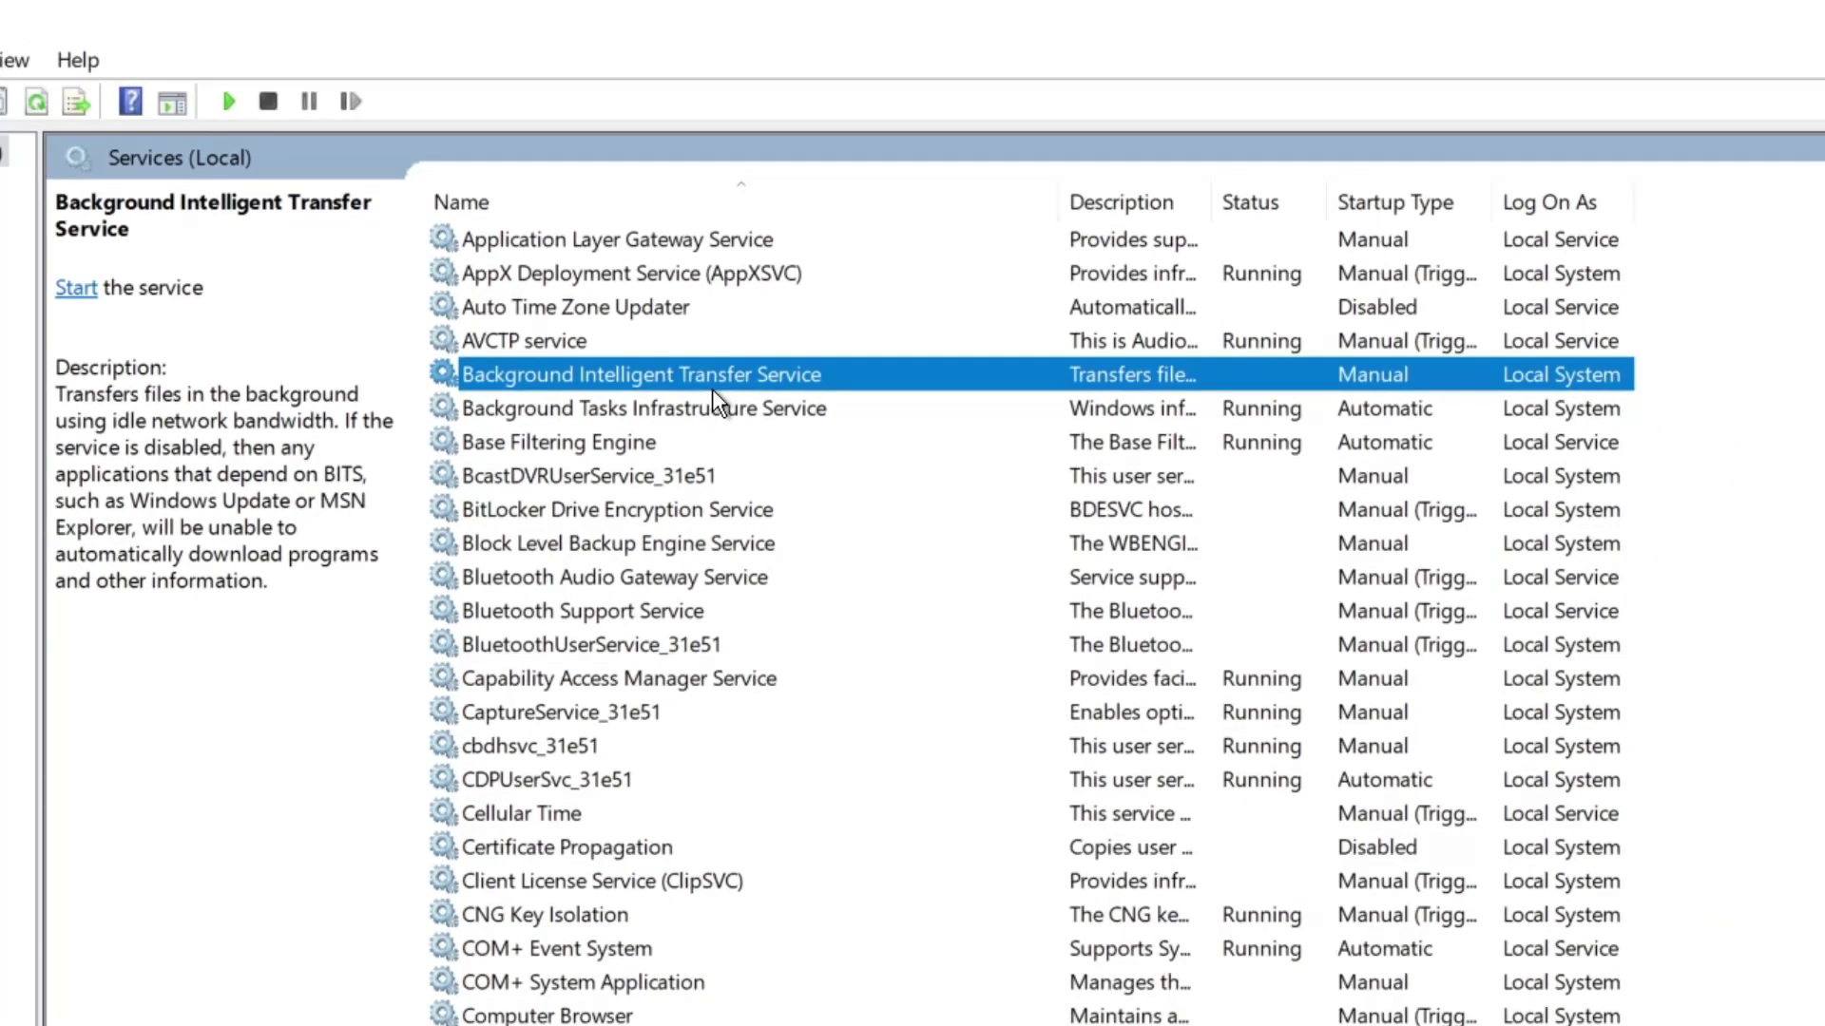
{"action": "double_click", "coordinate": [846, 501]}
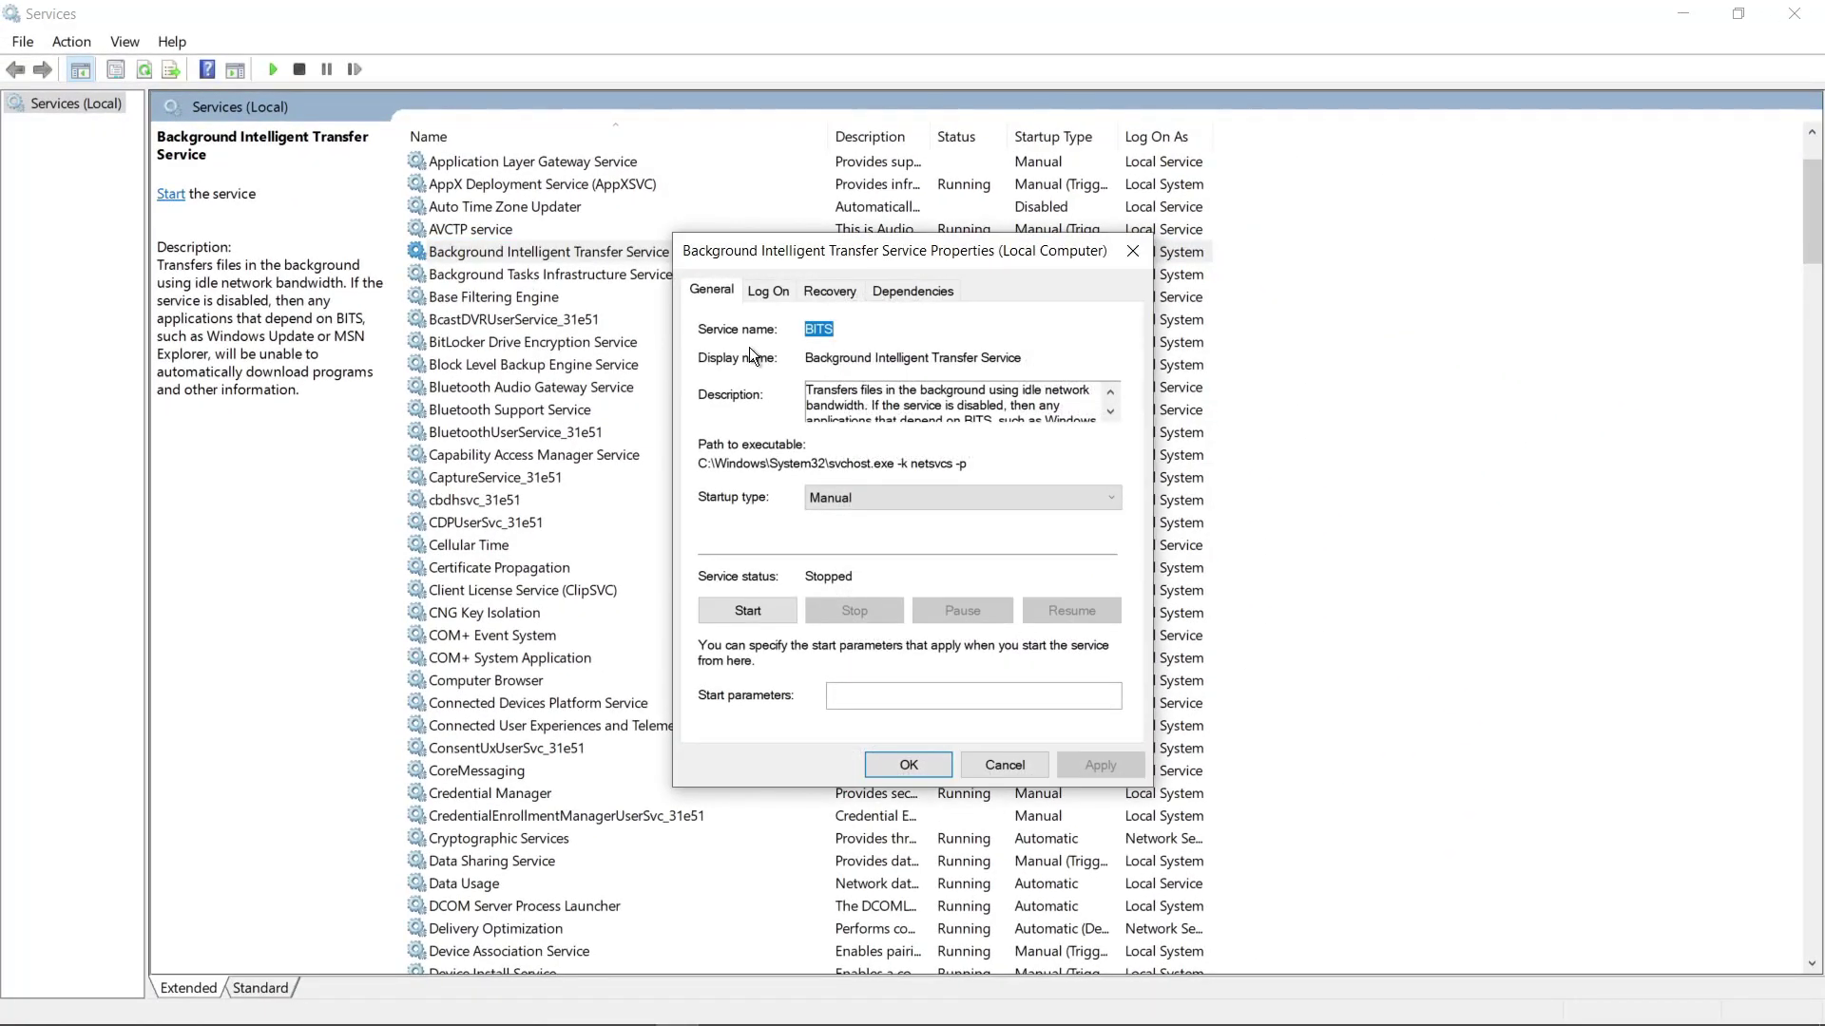
{"action": "left_click", "coordinate": [887, 500]}
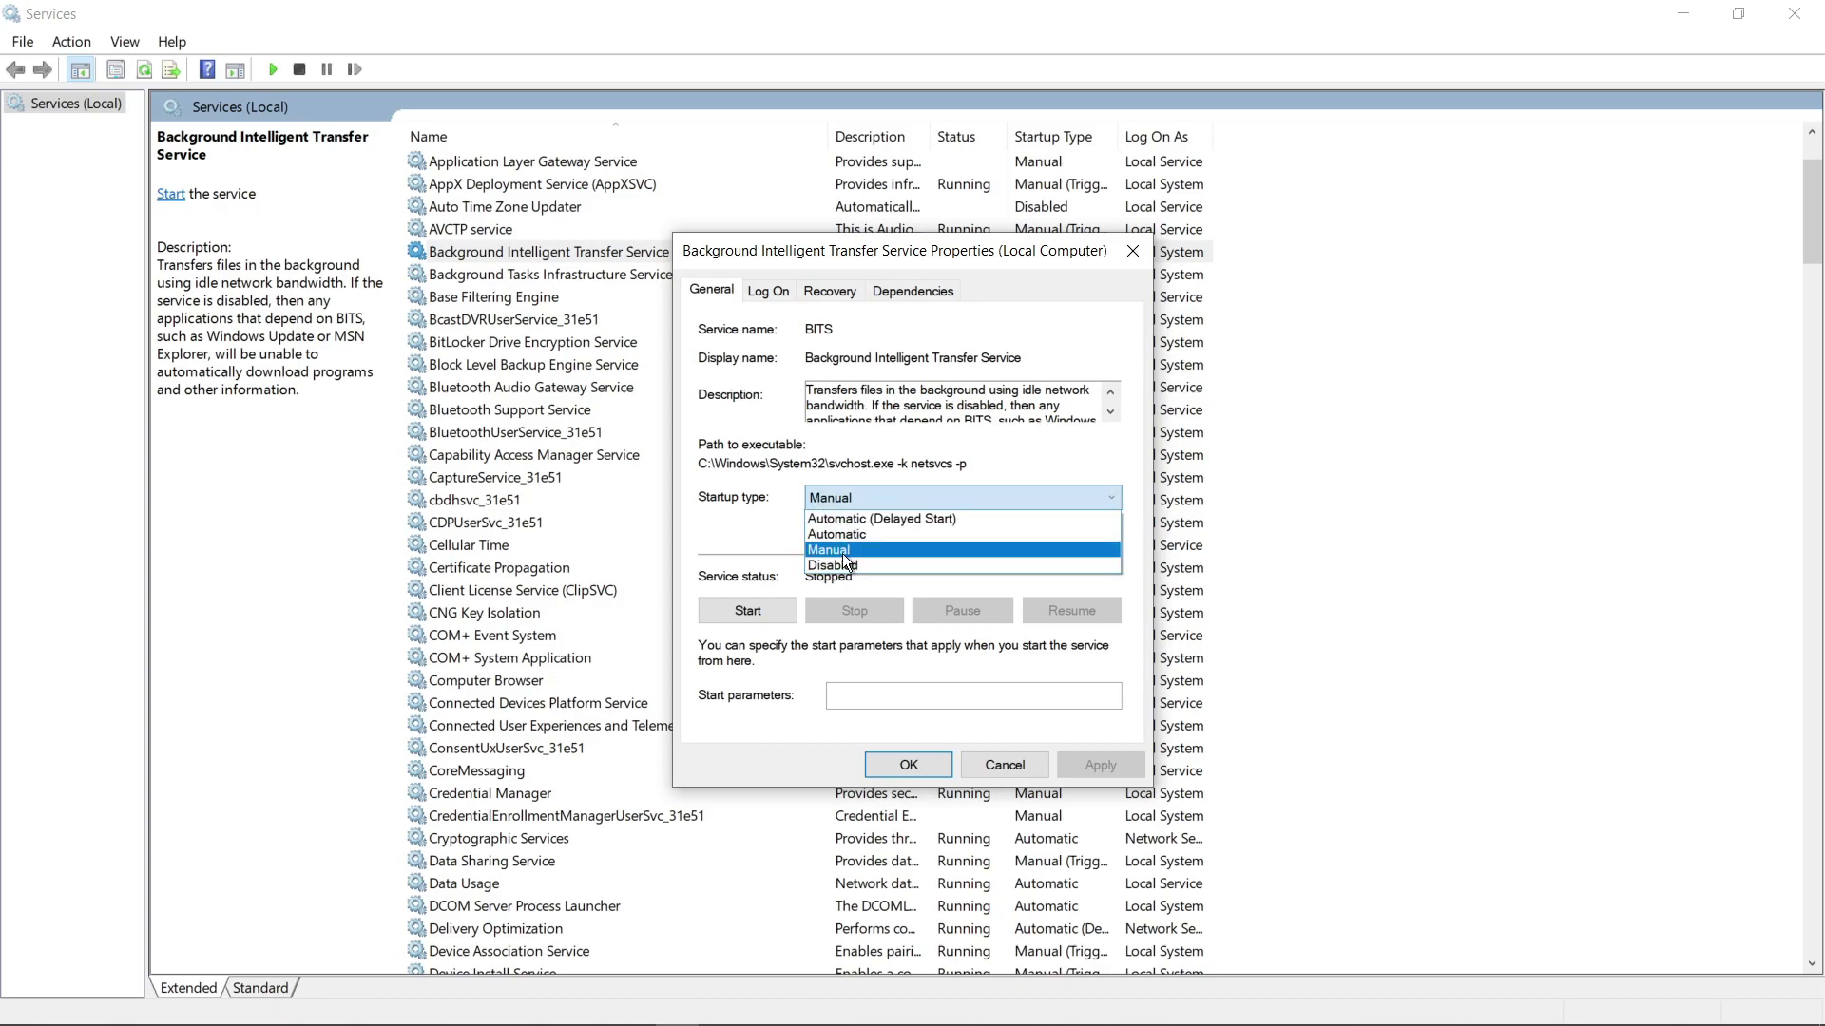
{"action": "left_click", "coordinate": [841, 565]}
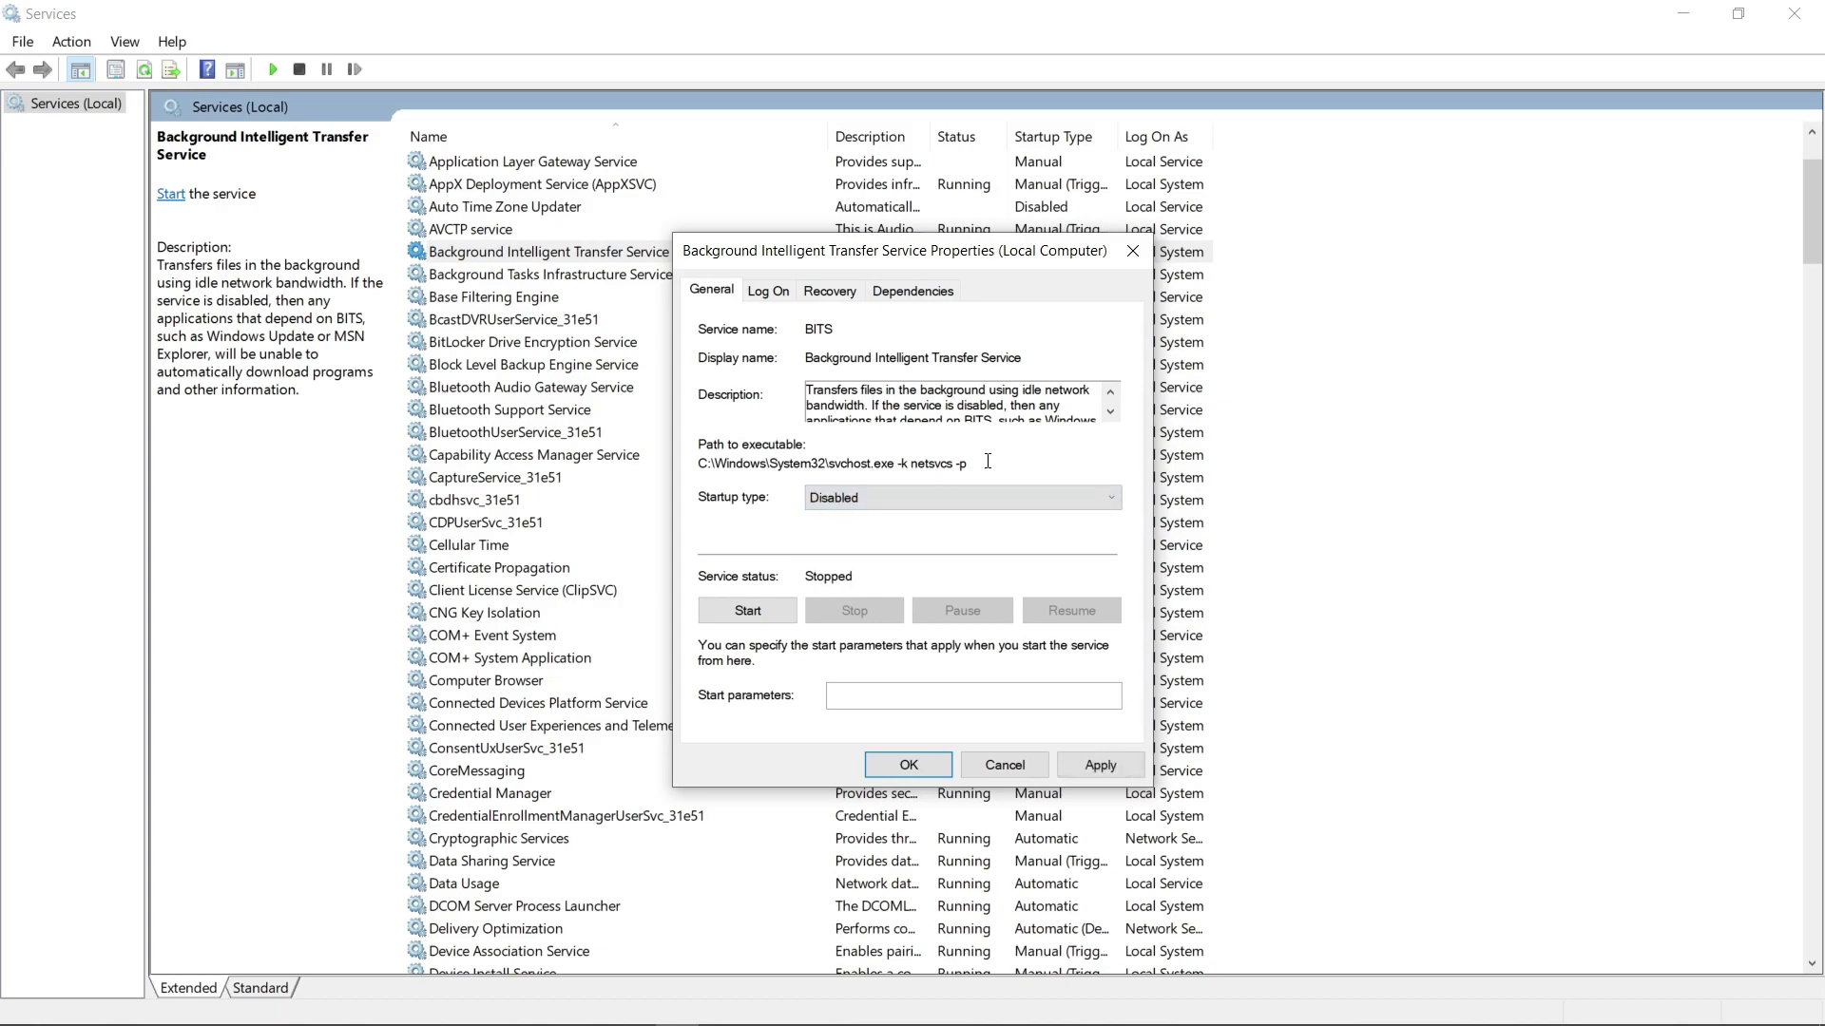
{"action": "left_click", "coordinate": [884, 500]}
{"action": "left_click", "coordinate": [835, 551]}
{"action": "left_click", "coordinate": [1100, 766]}
{"action": "left_click", "coordinate": [906, 766]}
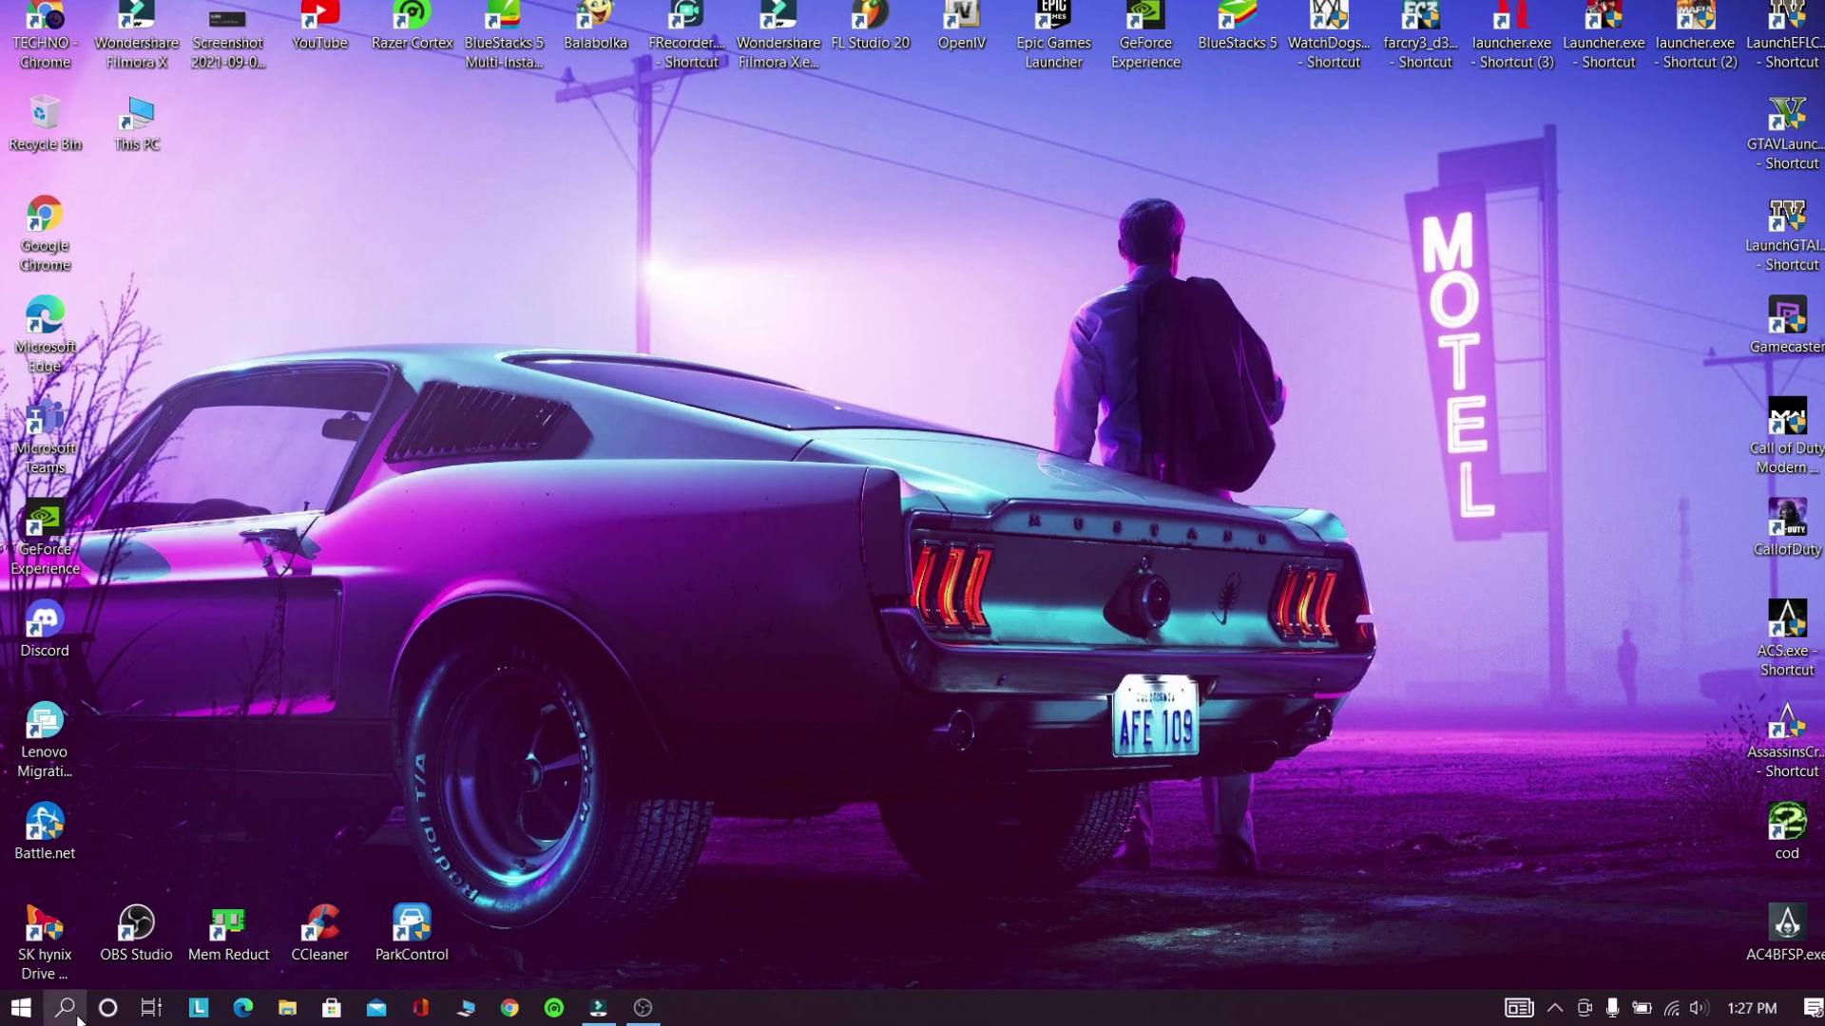
Open System Properties by searching 'advanced system settings', and center the window.
{"action": "left_click", "coordinate": [67, 1010]}
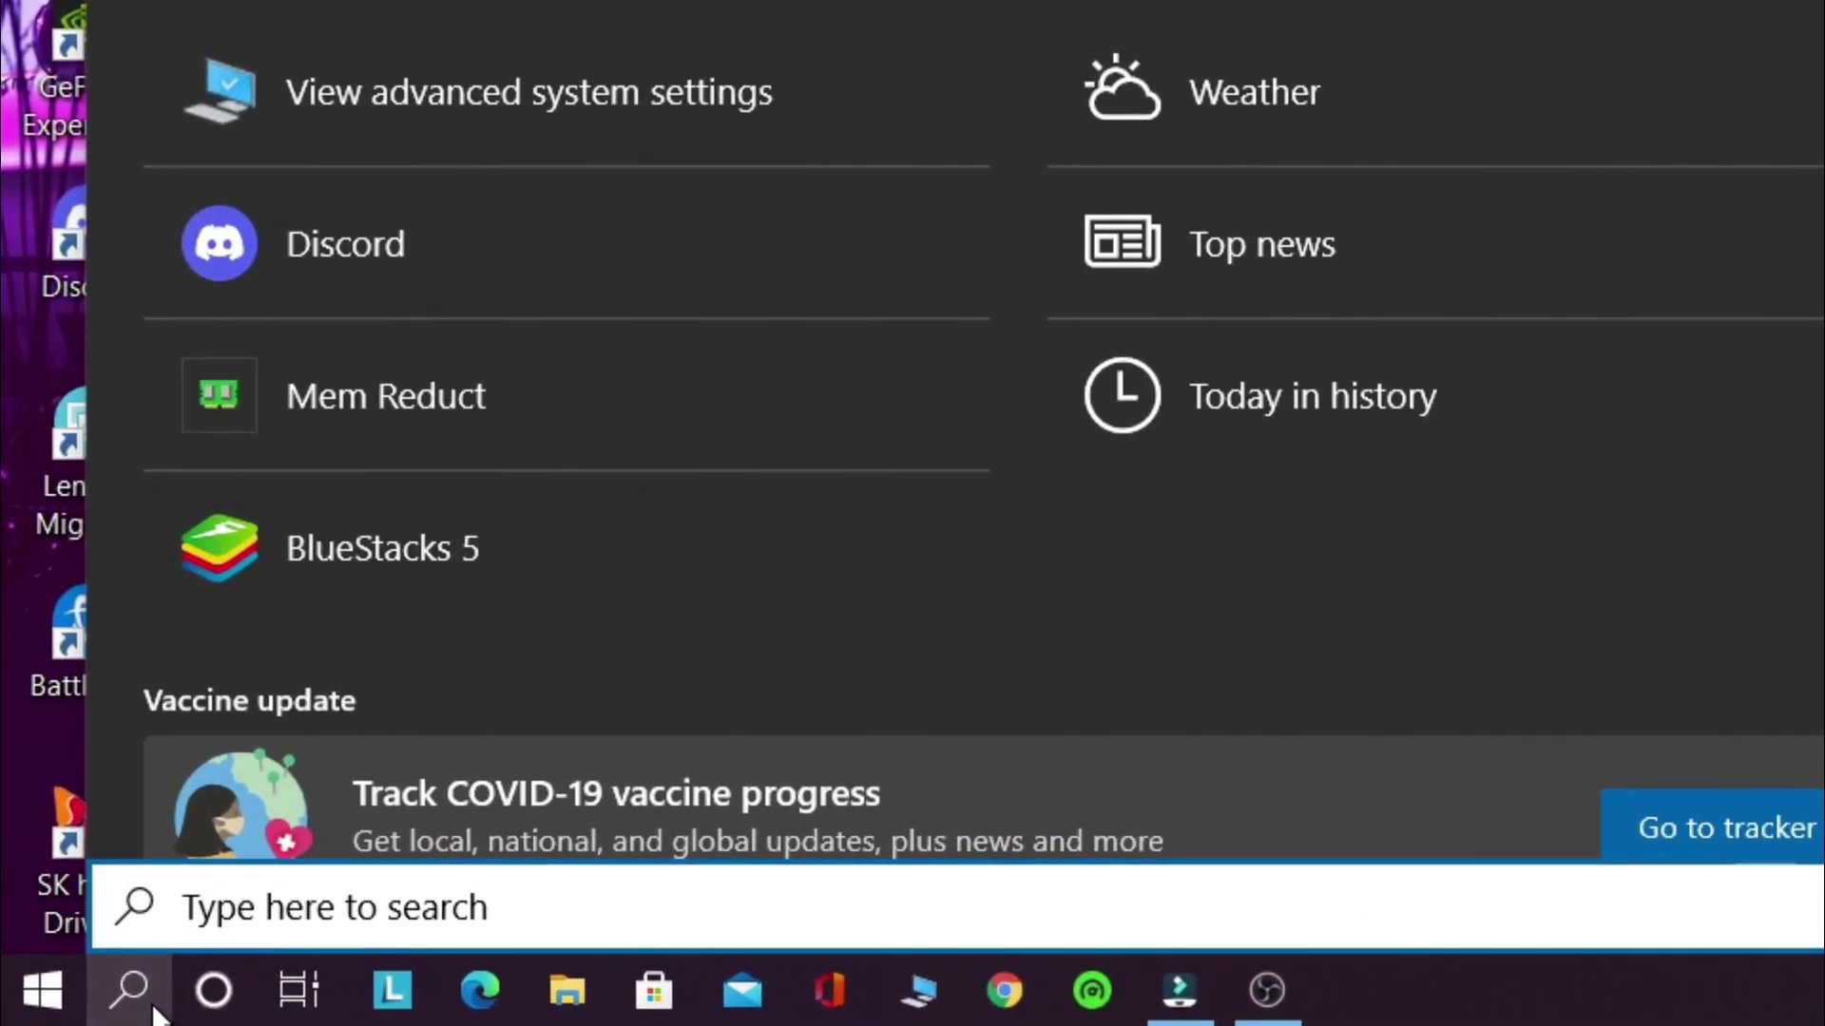
{"action": "type", "text": "advanced system s"}
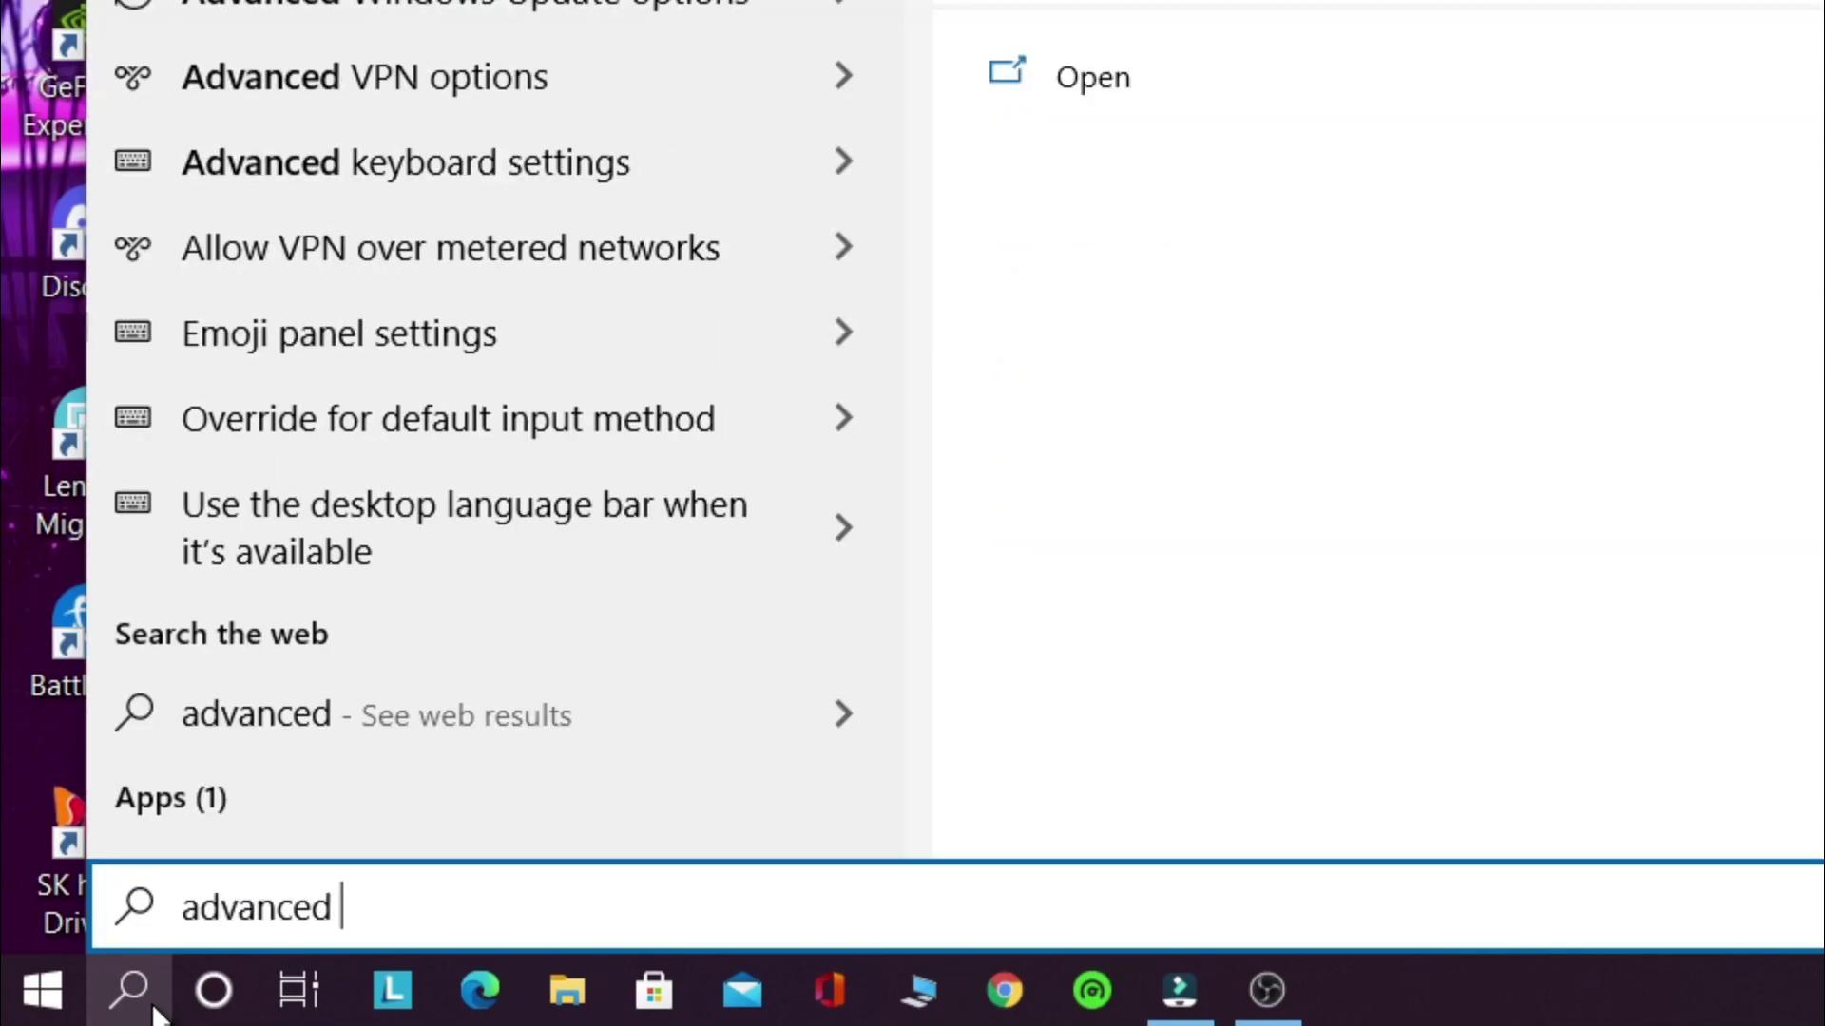
{"action": "type", "text": "ett"}
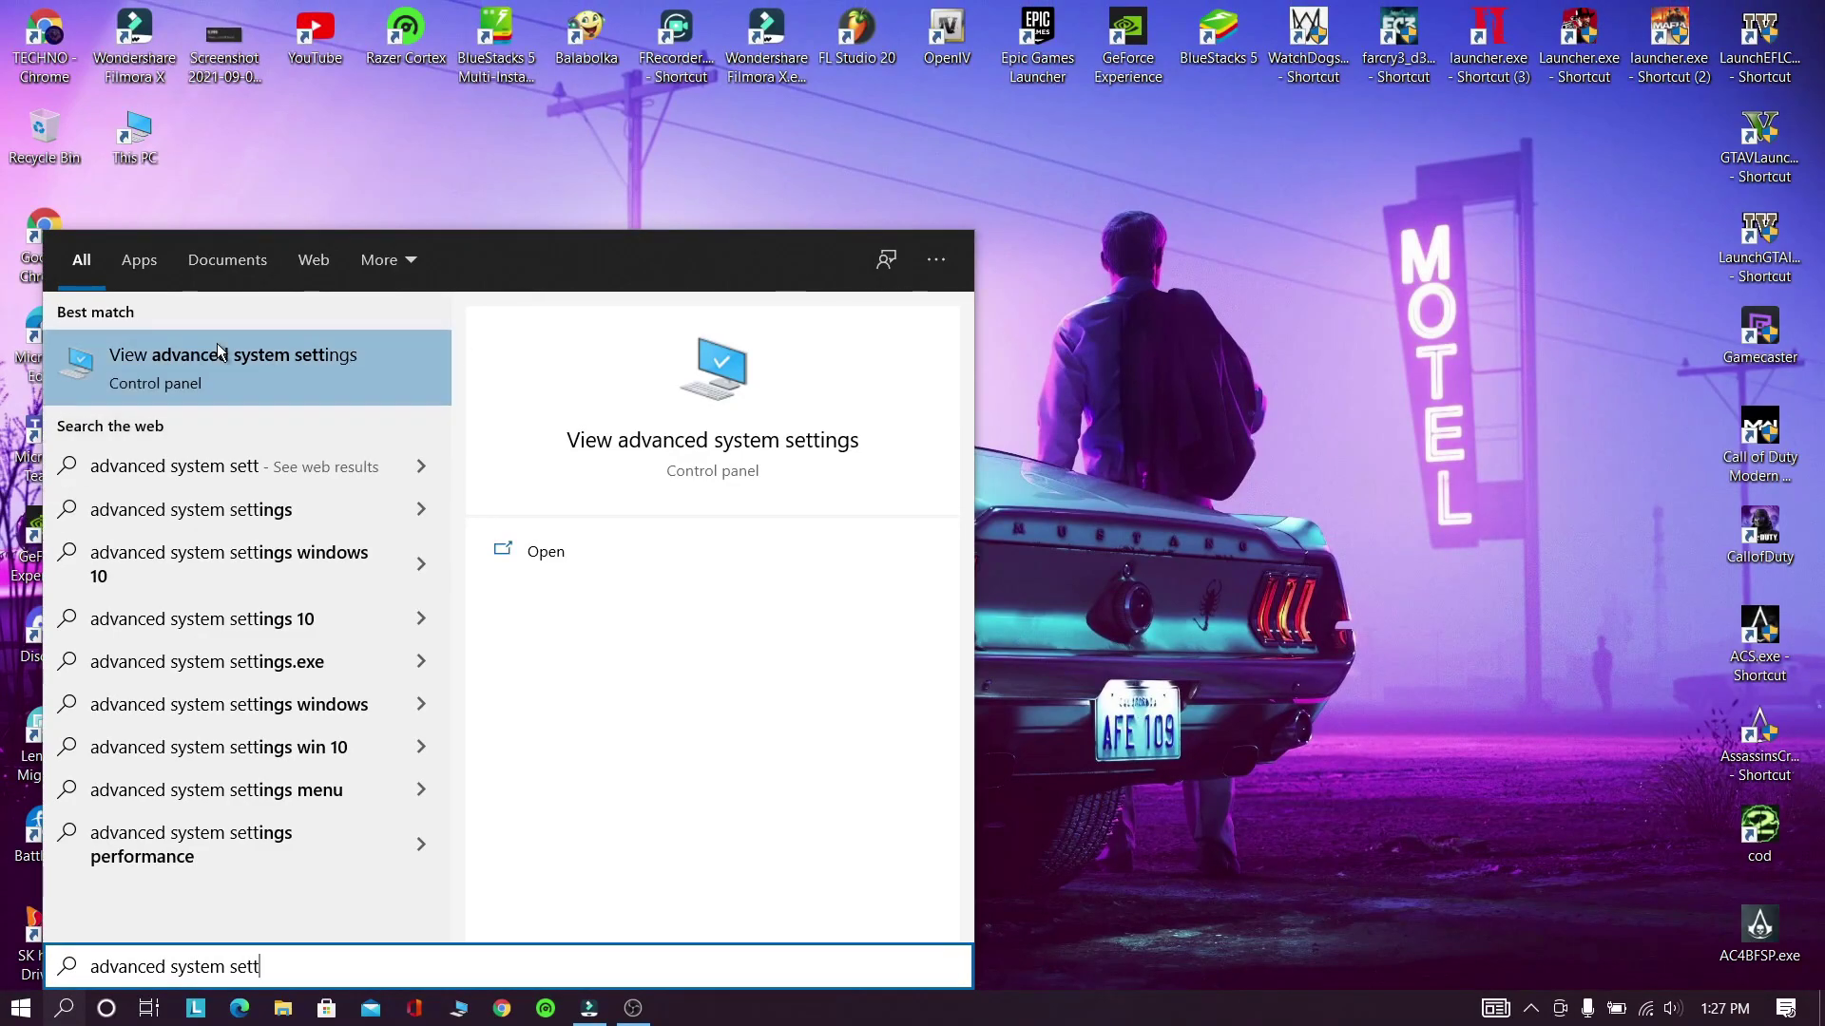
{"action": "left_click", "coordinate": [211, 350]}
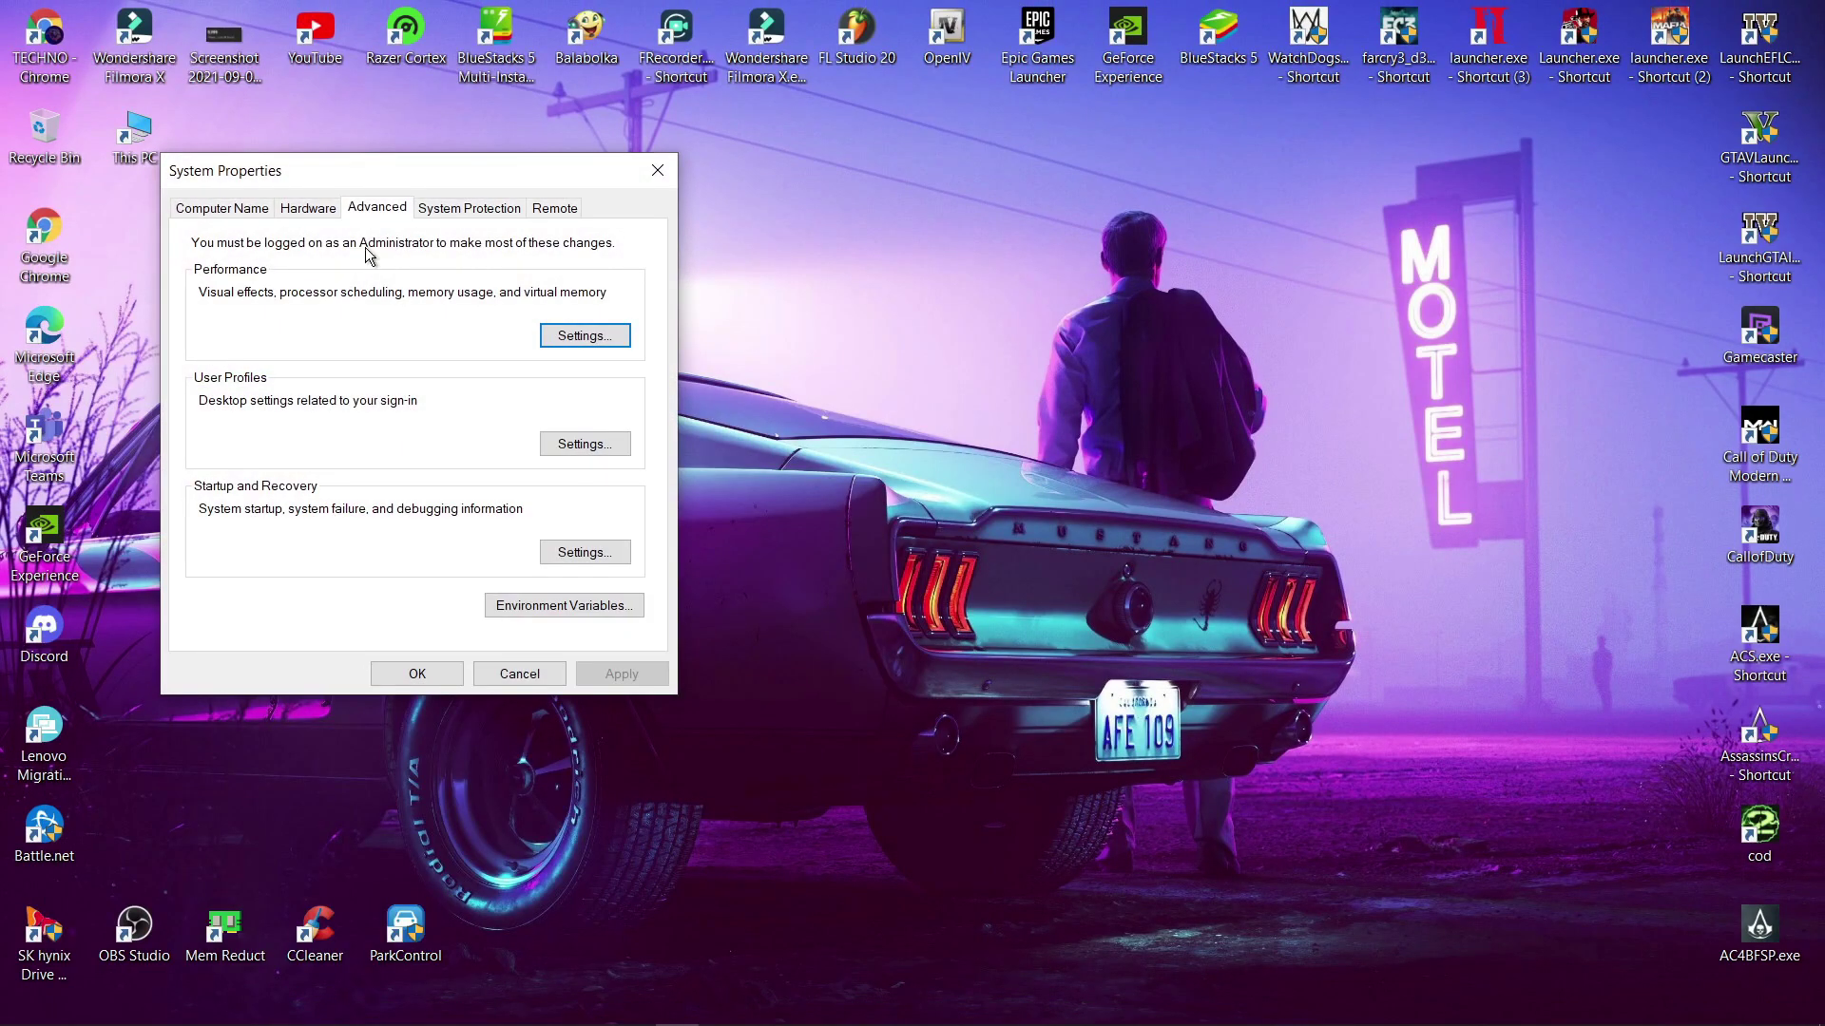
{"action": "left_click_drag", "start_coordinate": [407, 179], "coordinate": [821, 203]}
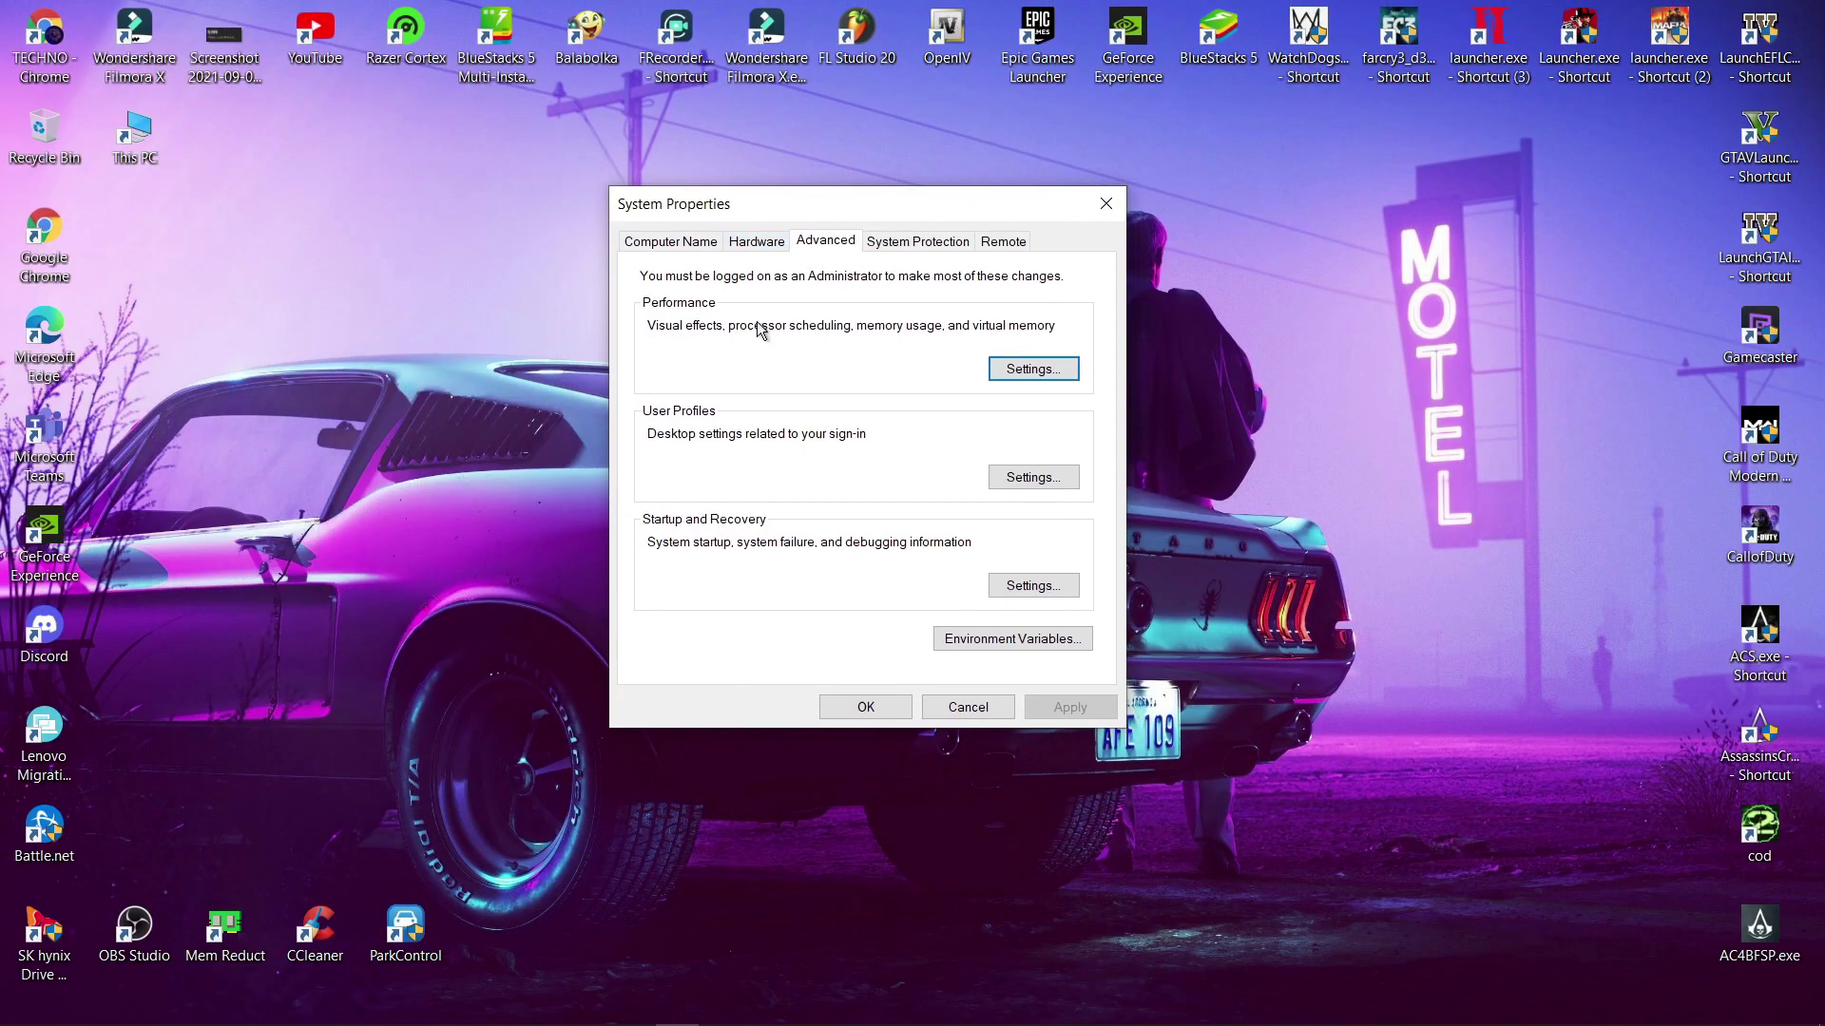
Set visual effects to best performance with only smooth font edges and taskbar thumbnail previews kept.
{"action": "left_click", "coordinate": [1005, 378]}
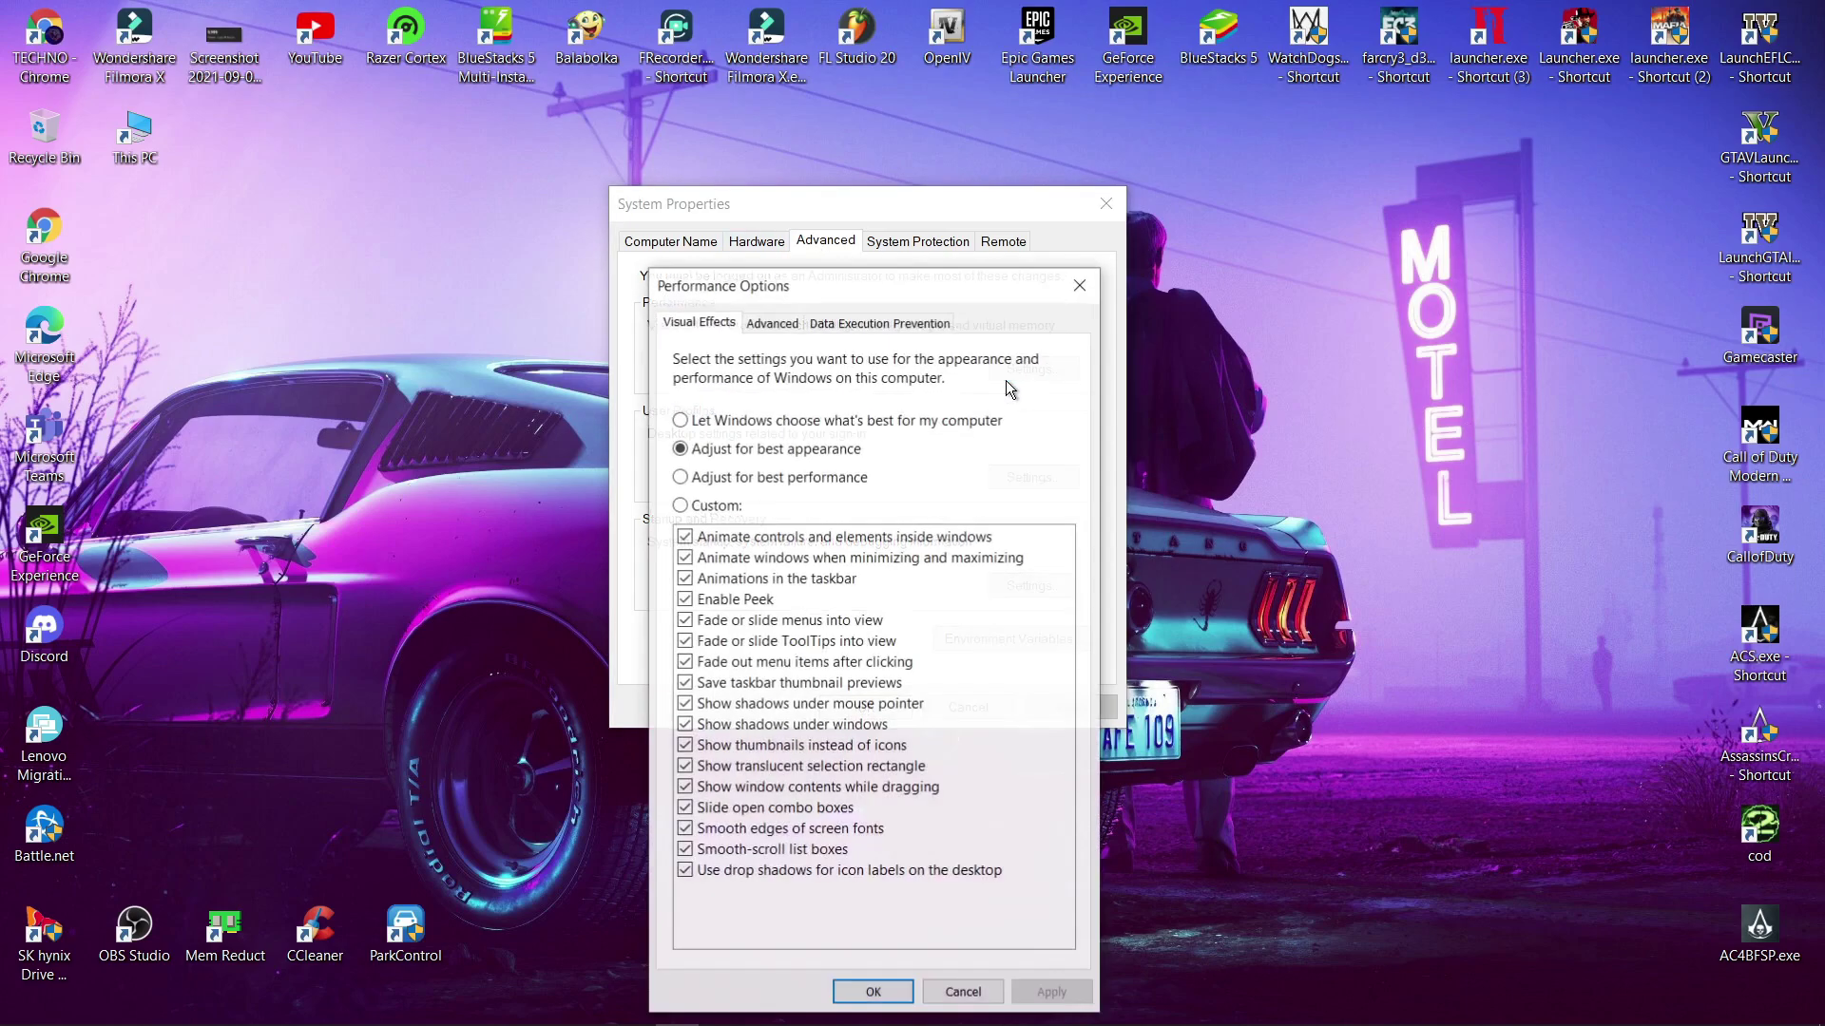
{"action": "left_click", "coordinate": [722, 480]}
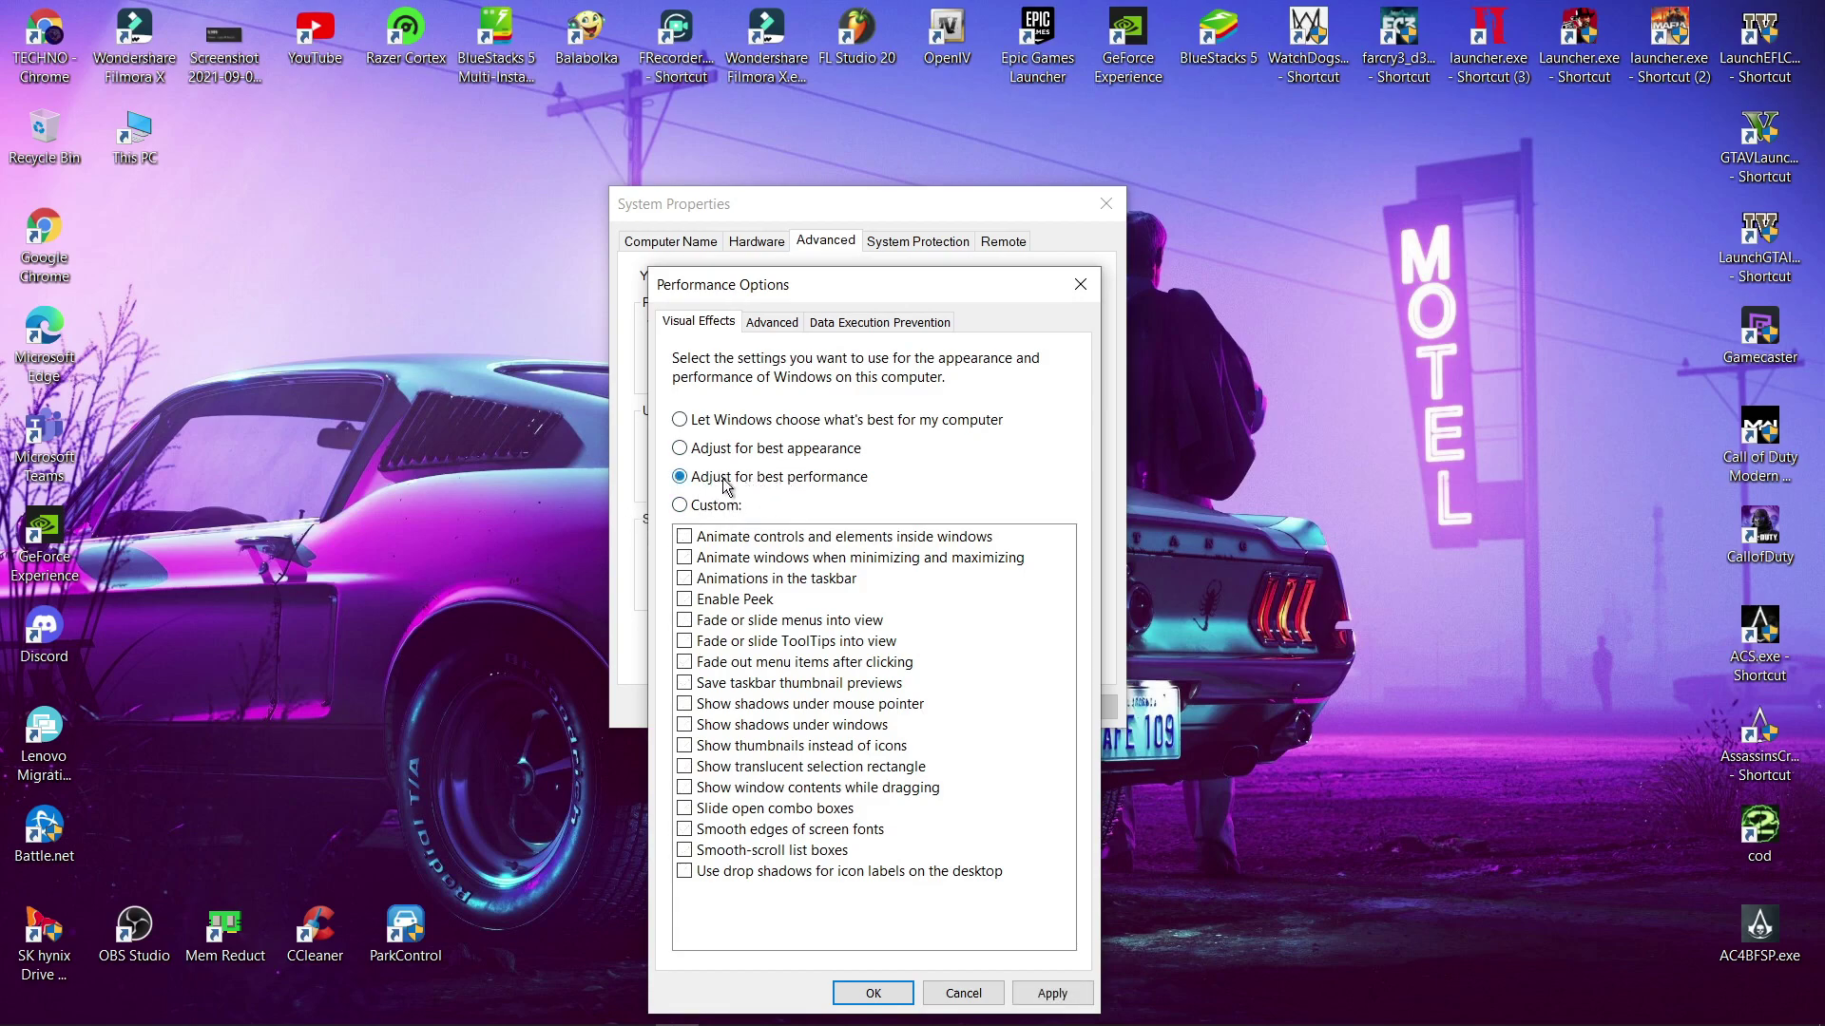
{"action": "left_click", "coordinate": [685, 831]}
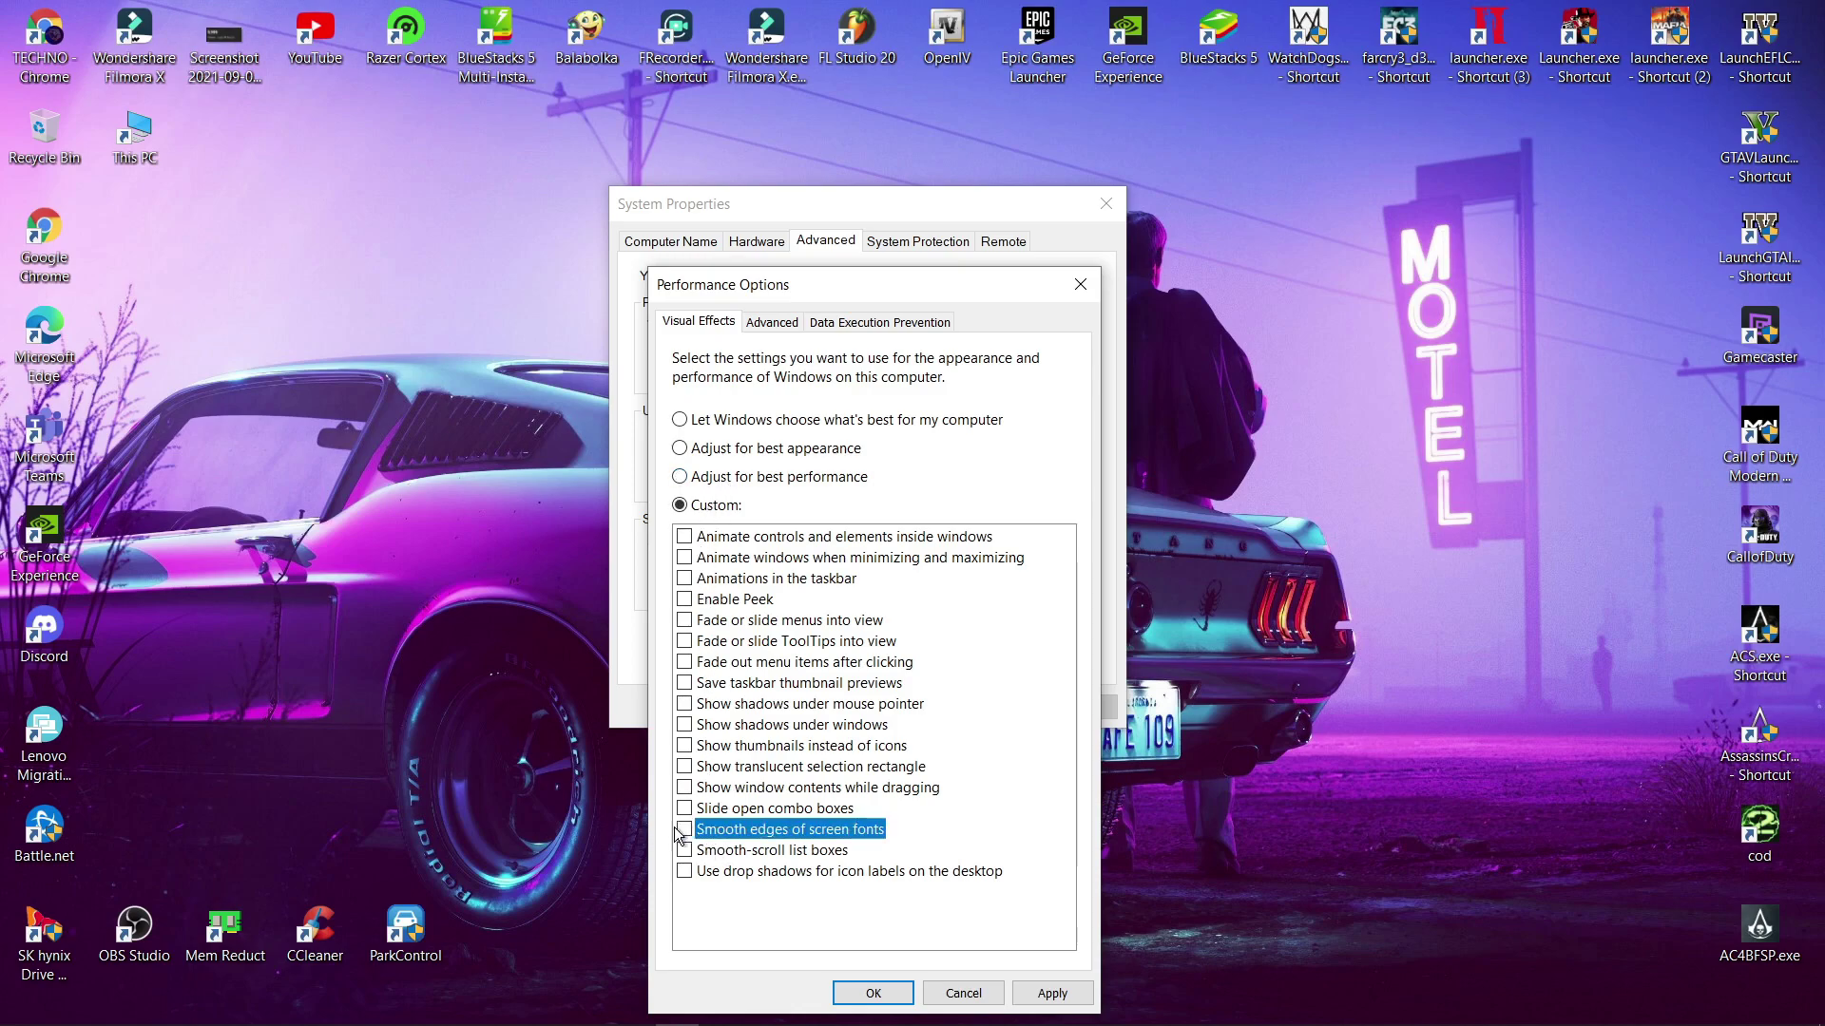
{"action": "left_click", "coordinate": [683, 684]}
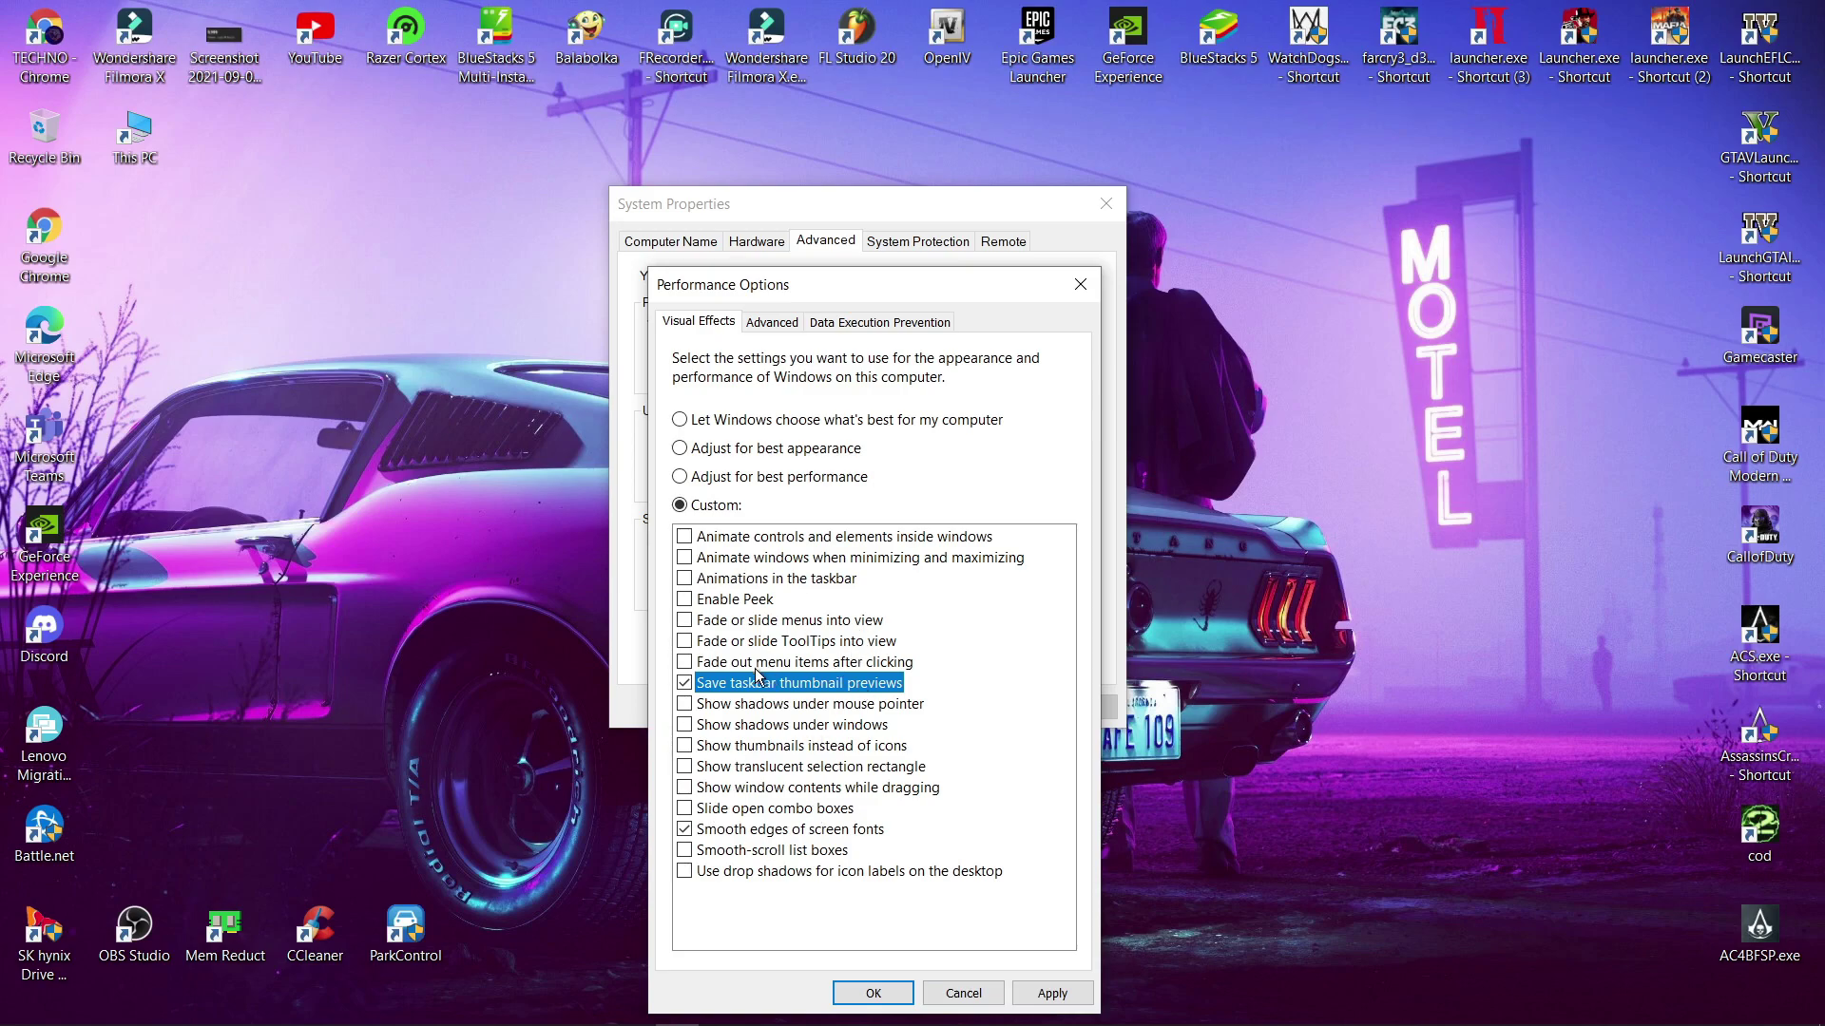
{"action": "left_click", "coordinate": [1050, 993]}
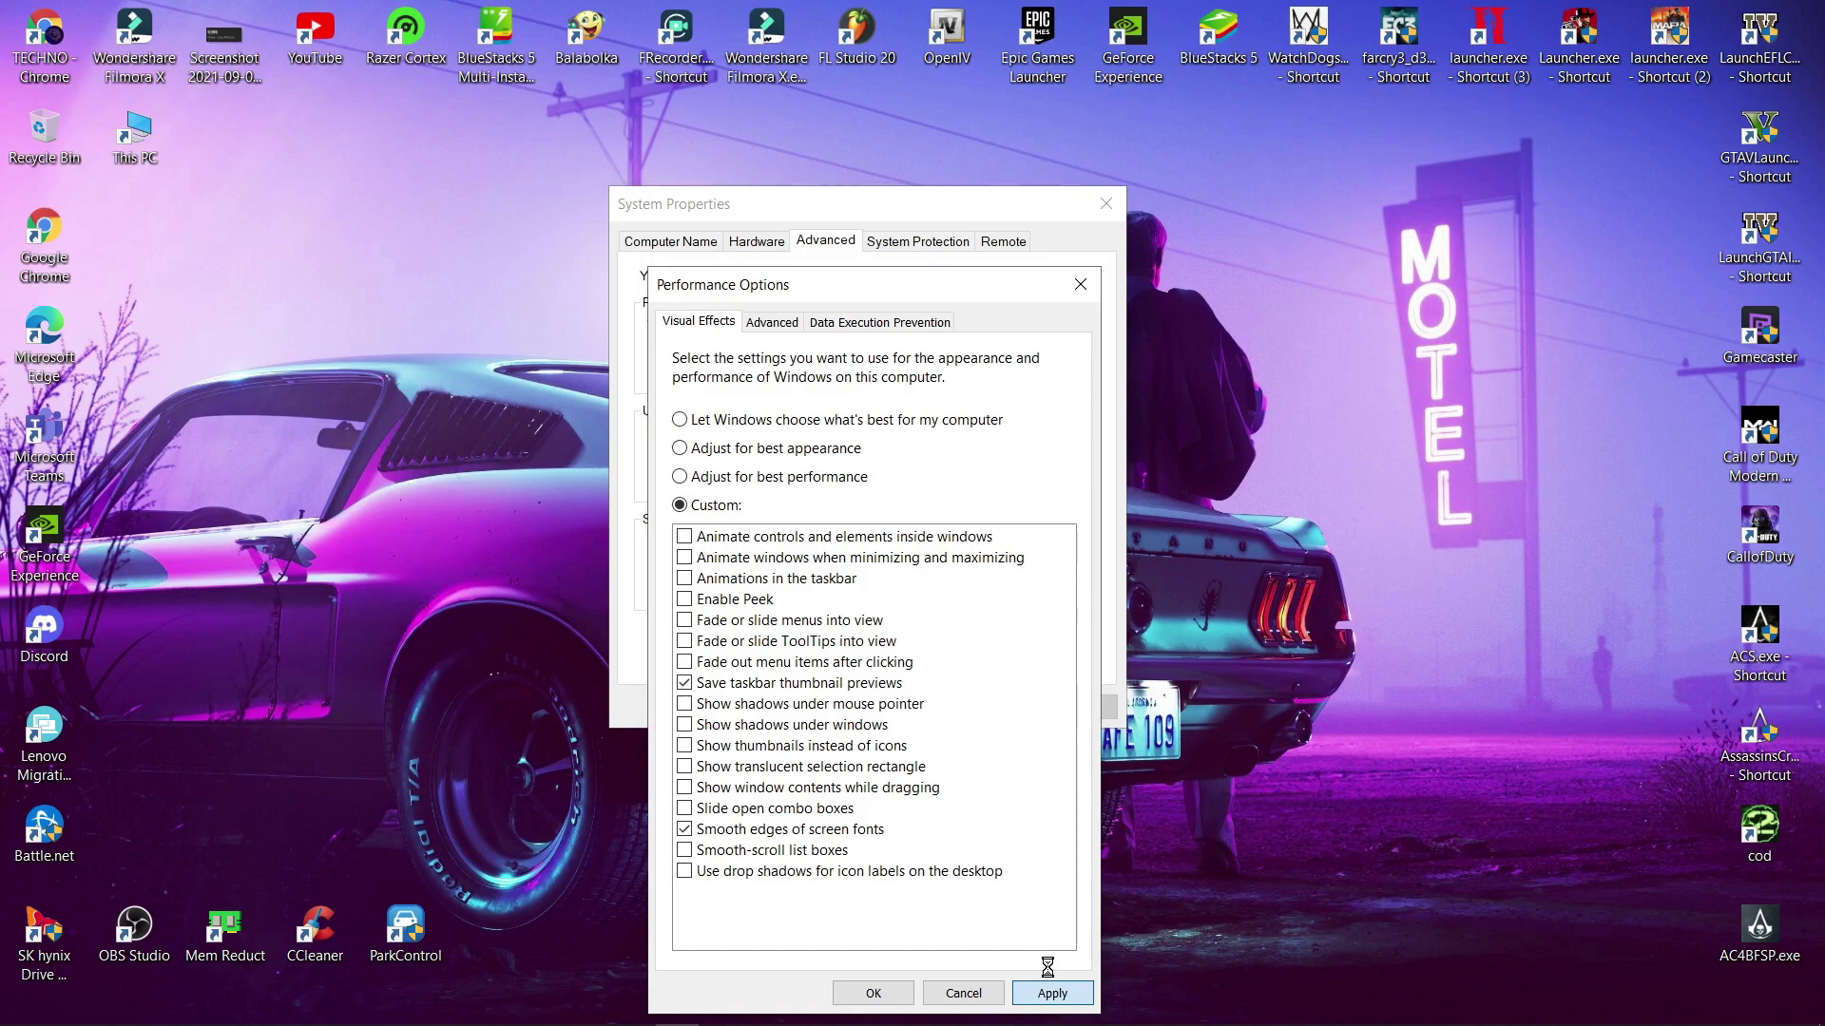
{"action": "left_click", "coordinate": [873, 992]}
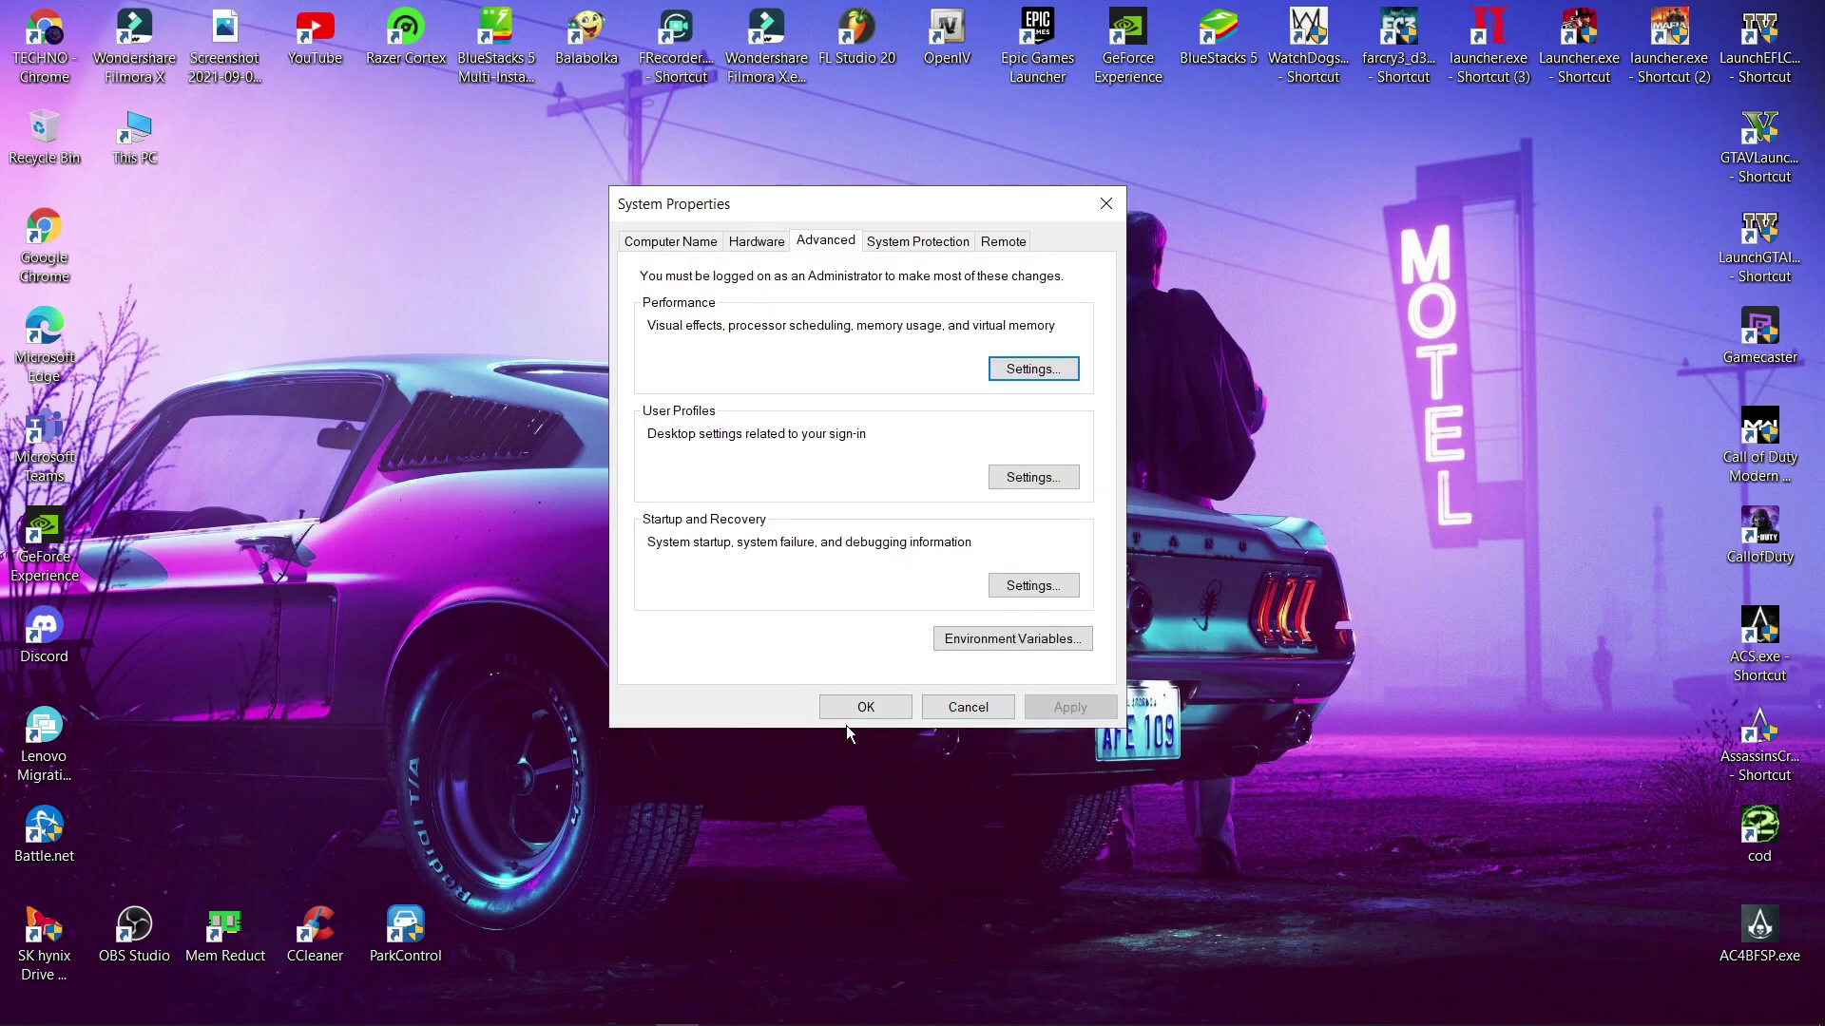
Close System Properties and open Task Manager's startup list through msconfig's Startup tab.
{"action": "left_click", "coordinate": [865, 707]}
{"action": "key", "text": "super"}
{"action": "type", "text": "ms"}
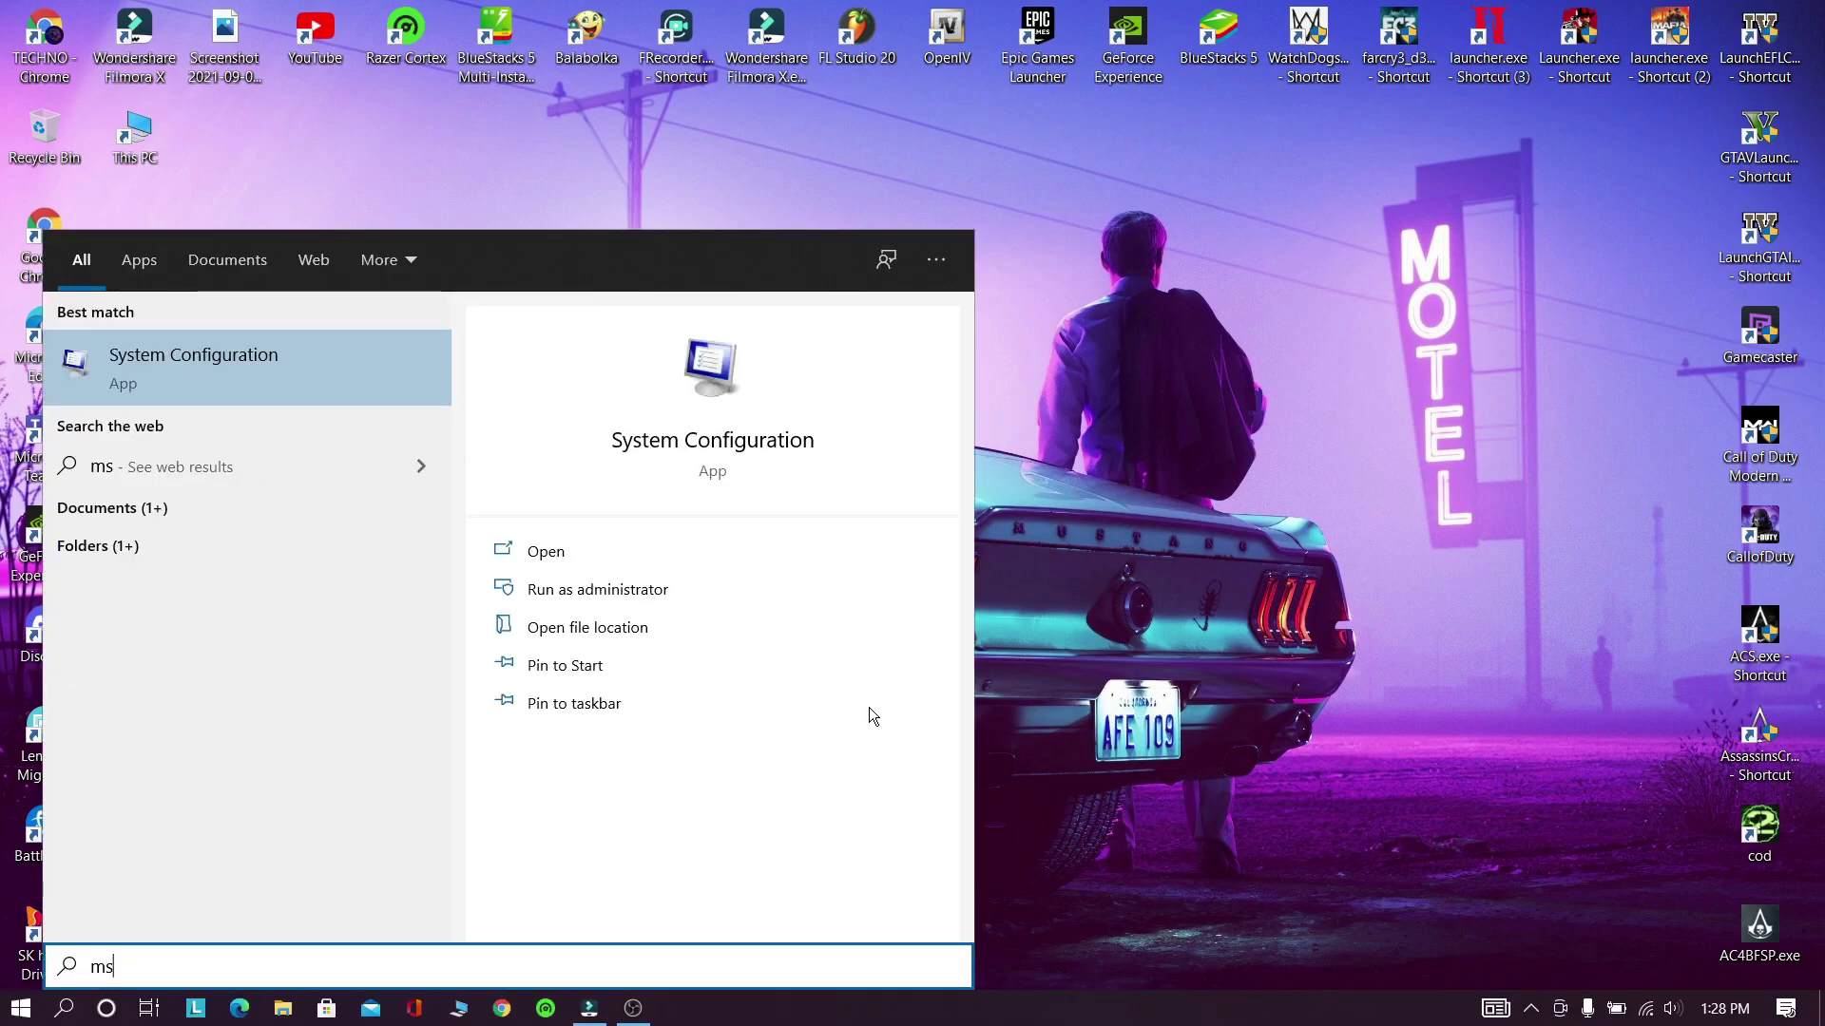
{"action": "type", "text": "conf"}
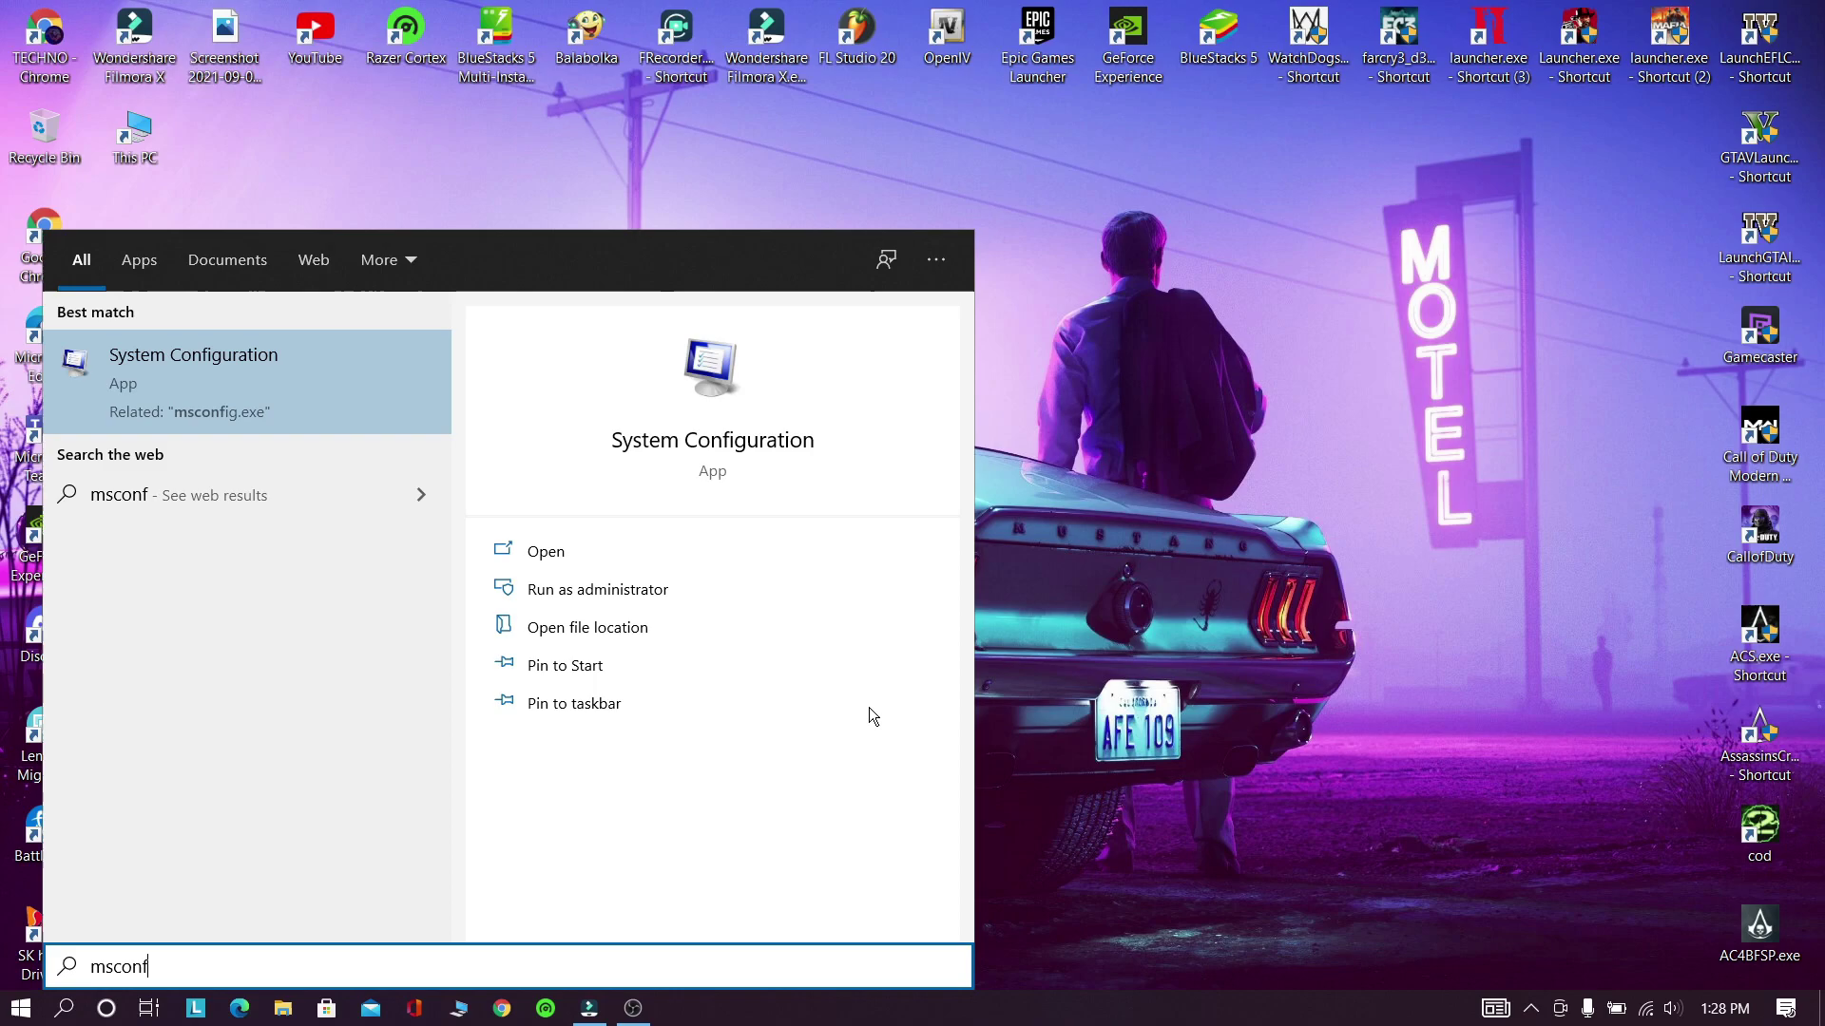
{"action": "key", "text": "Return"}
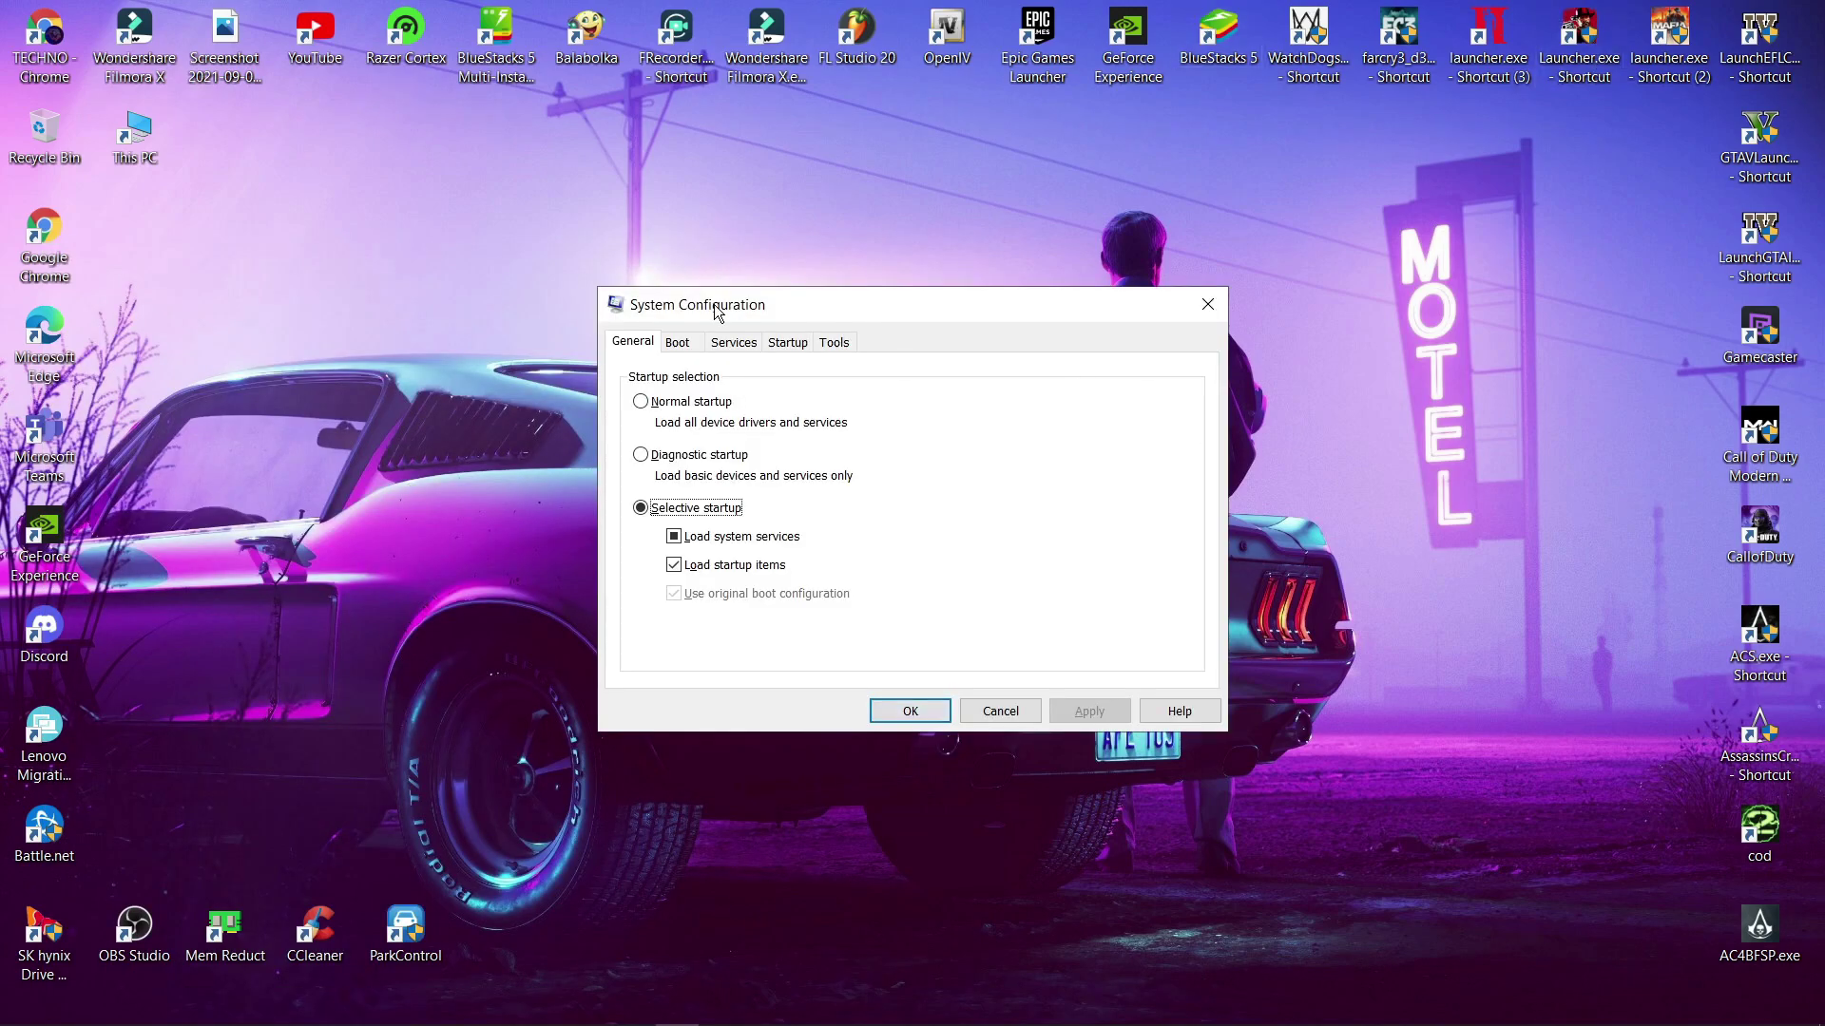
{"action": "left_click", "coordinate": [739, 344]}
{"action": "left_click", "coordinate": [789, 343]}
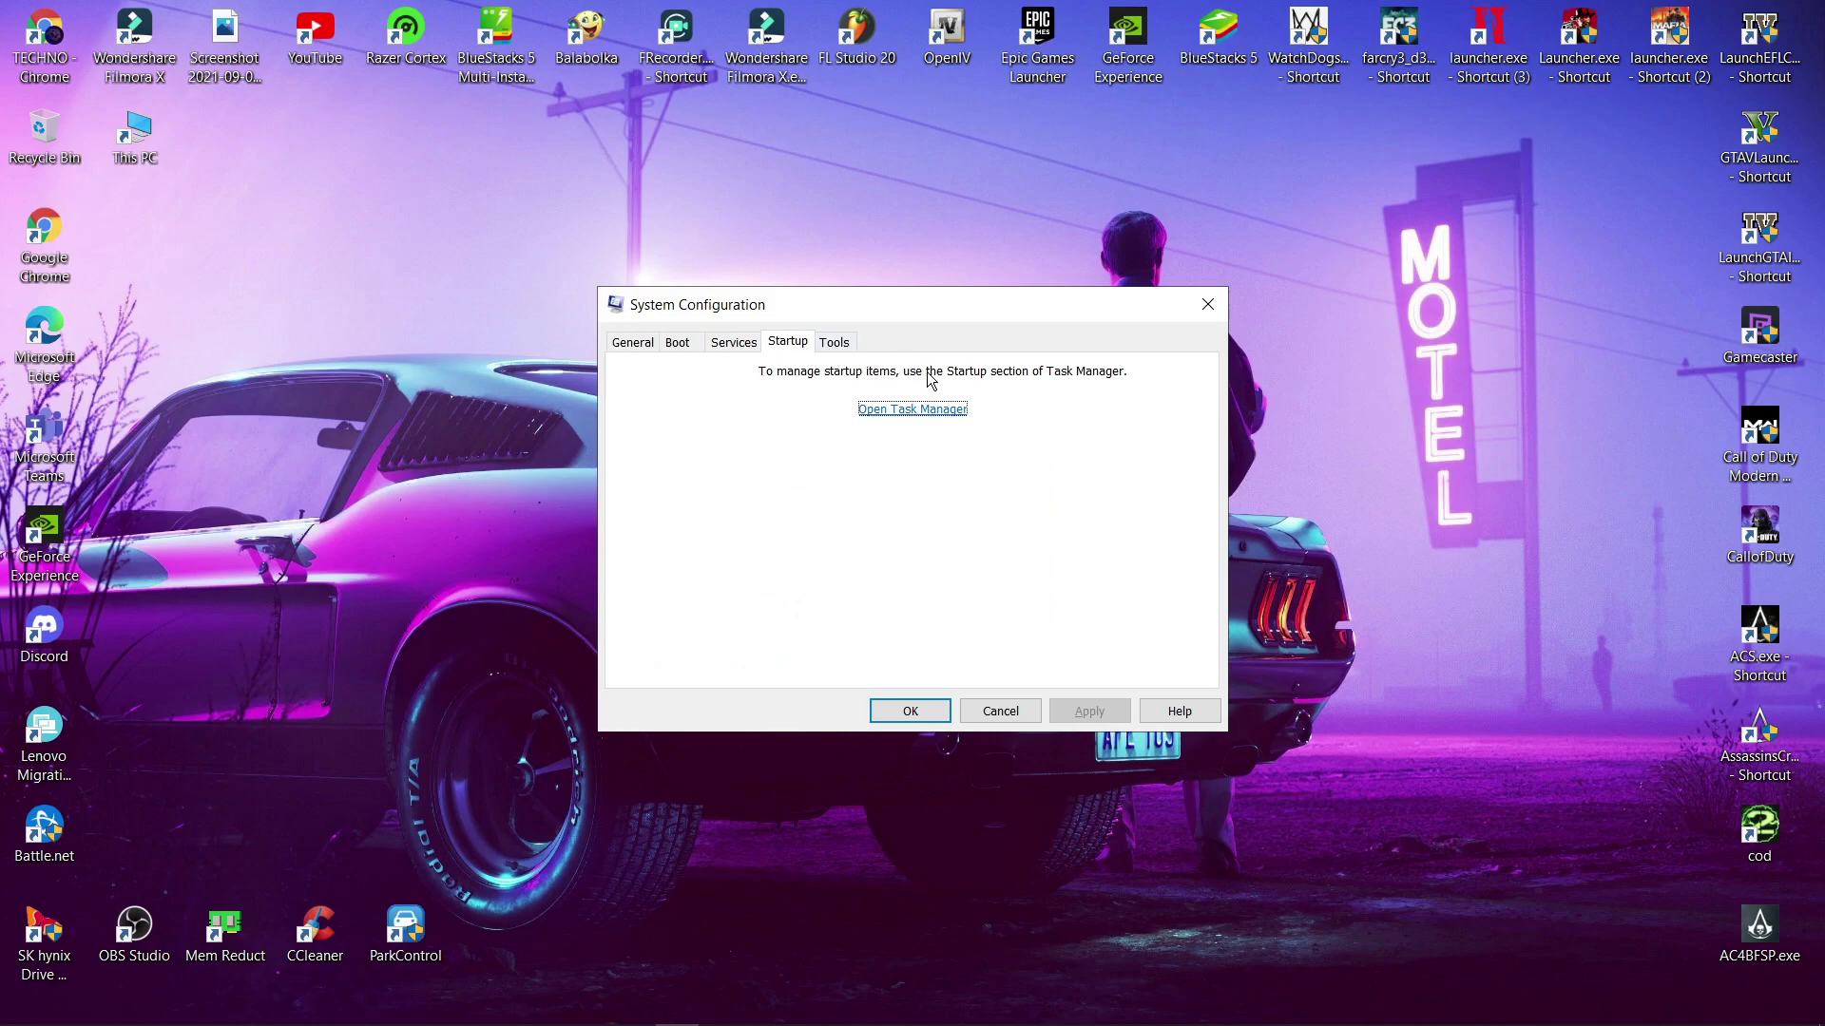
{"action": "left_click", "coordinate": [883, 413]}
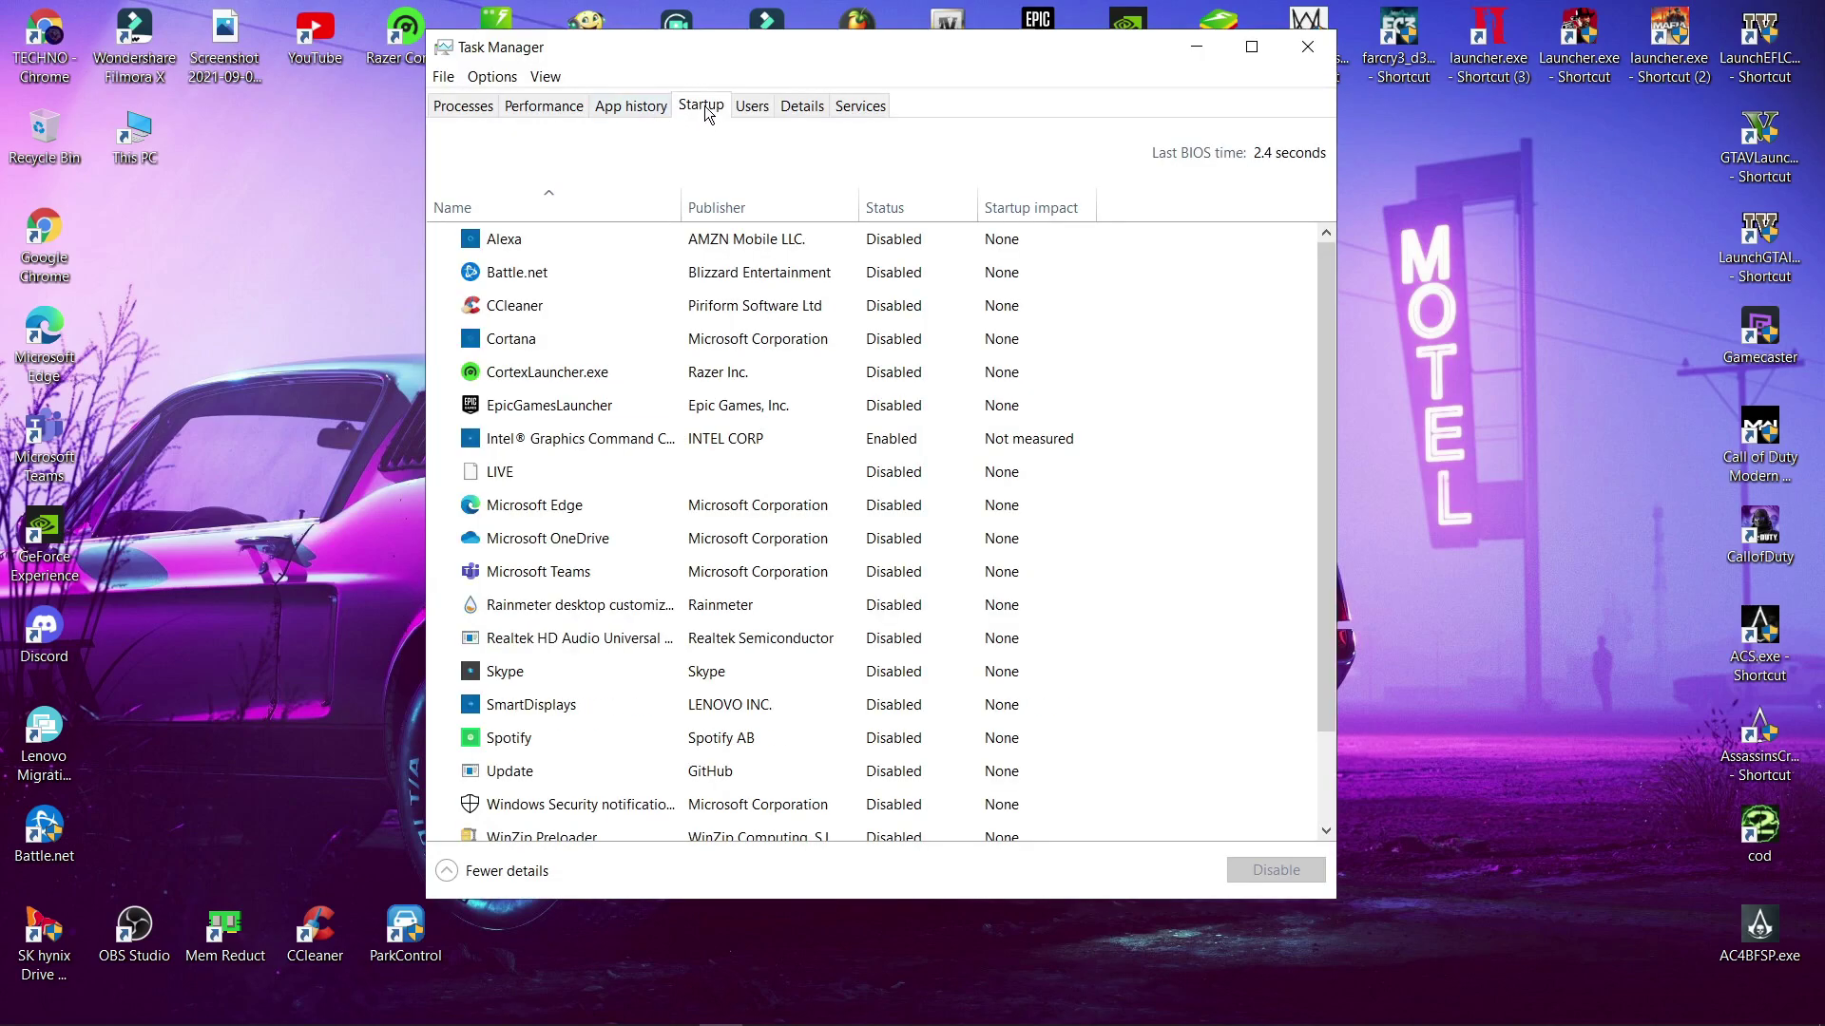
Review the Alexa, CCleaner and Wondershare Studio startup entries without enabling them, then close Task Manager.
{"action": "right_click", "coordinate": [857, 239]}
{"action": "left_click", "coordinate": [656, 312]}
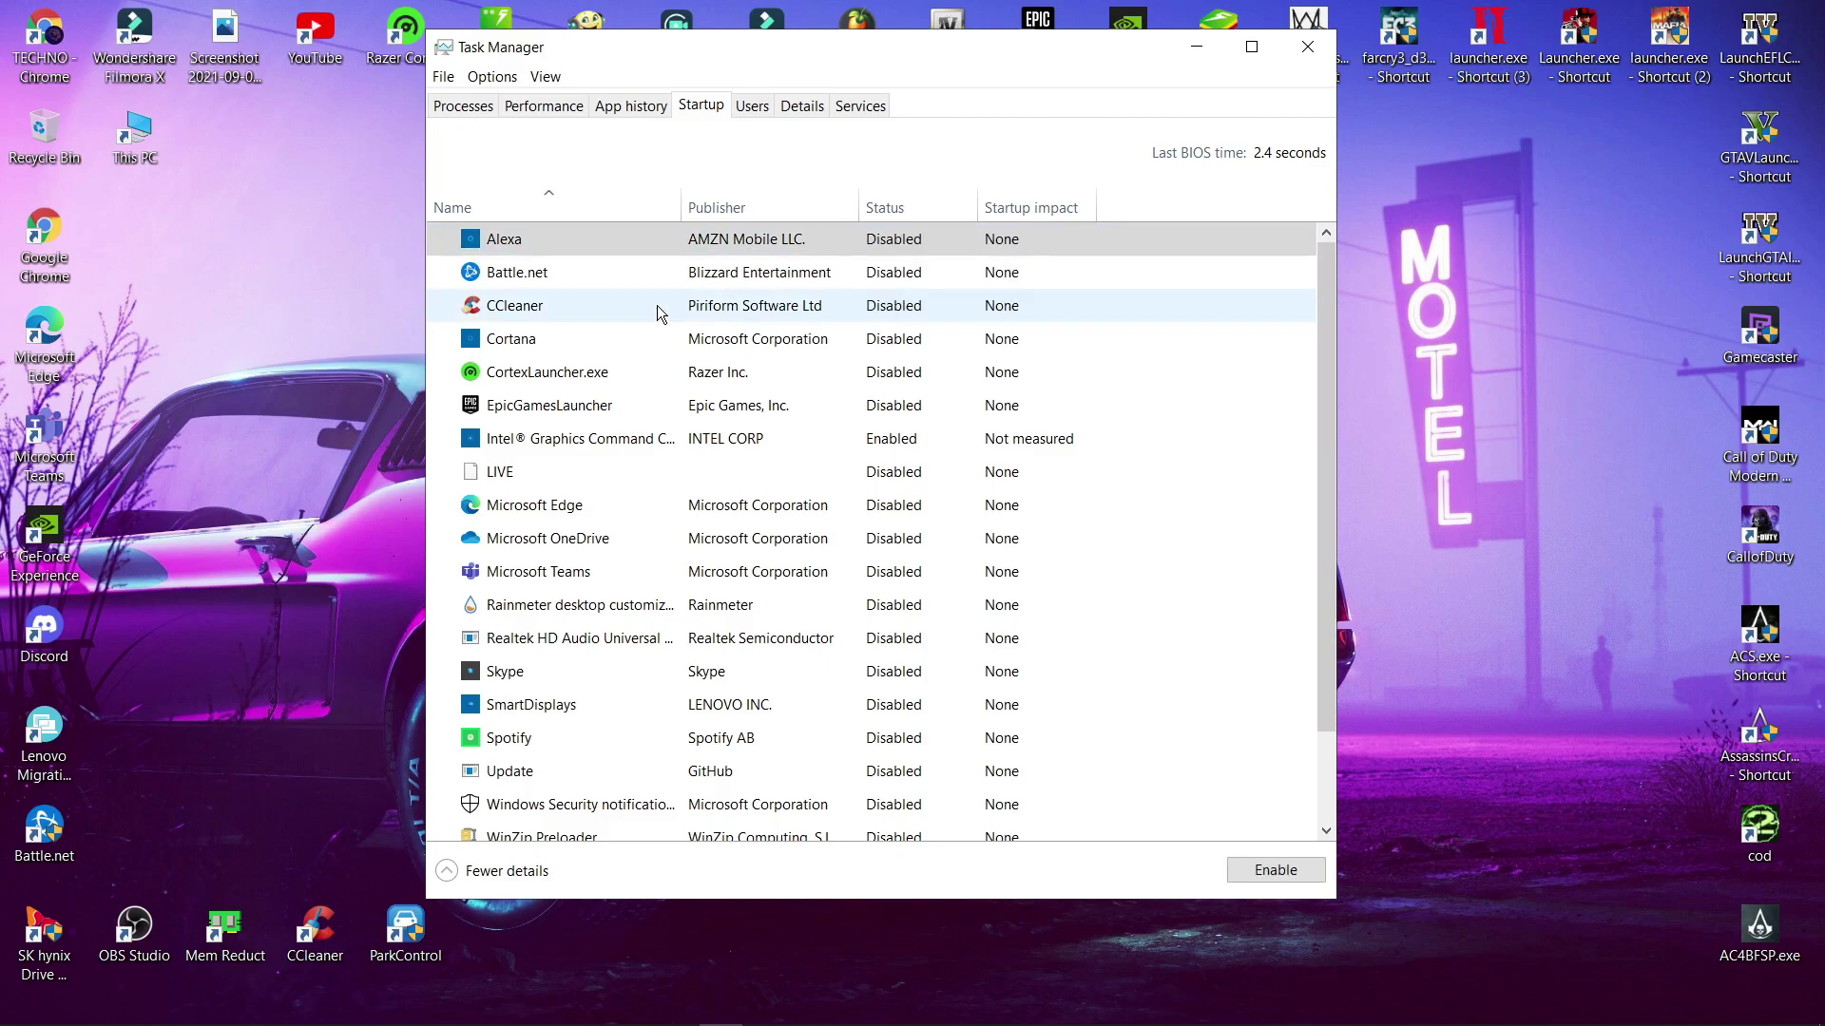
{"action": "right_click", "coordinate": [653, 308]}
{"action": "left_click", "coordinate": [715, 548]}
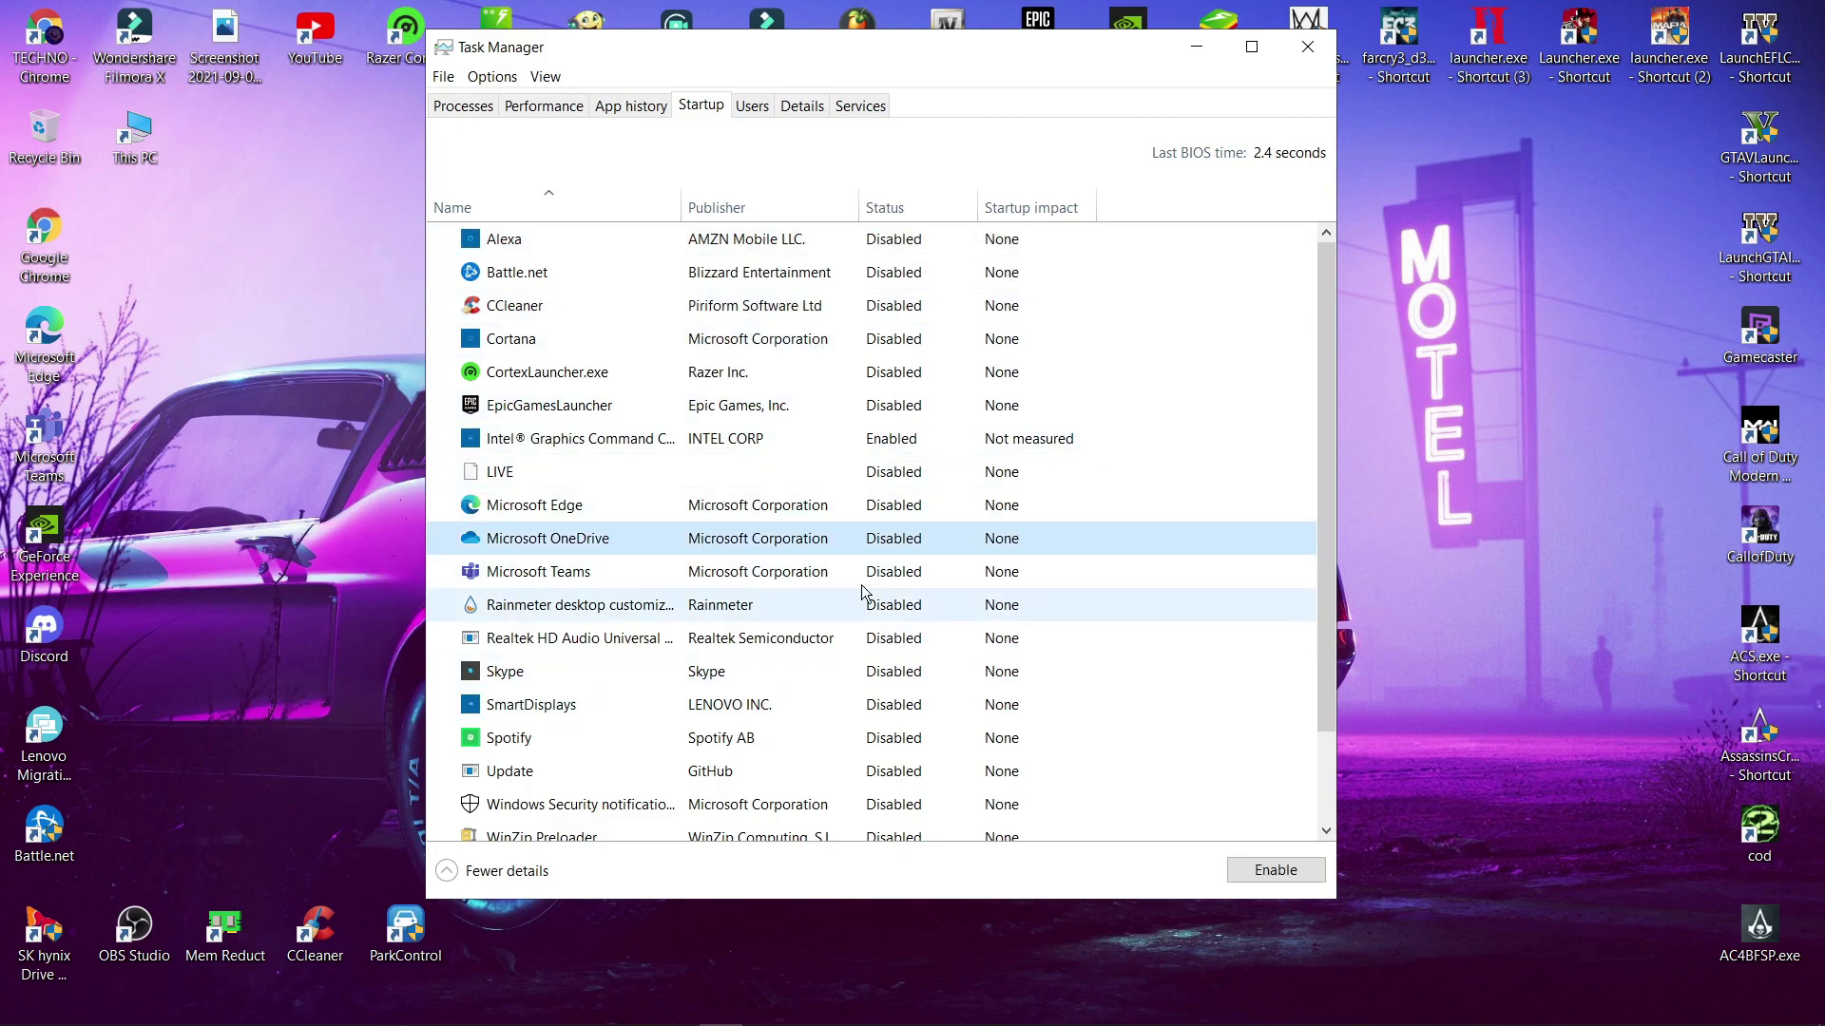
{"action": "scroll", "coordinate": [884, 470], "scroll_direction": "down", "scroll_amount": 2}
{"action": "right_click", "coordinate": [903, 789]}
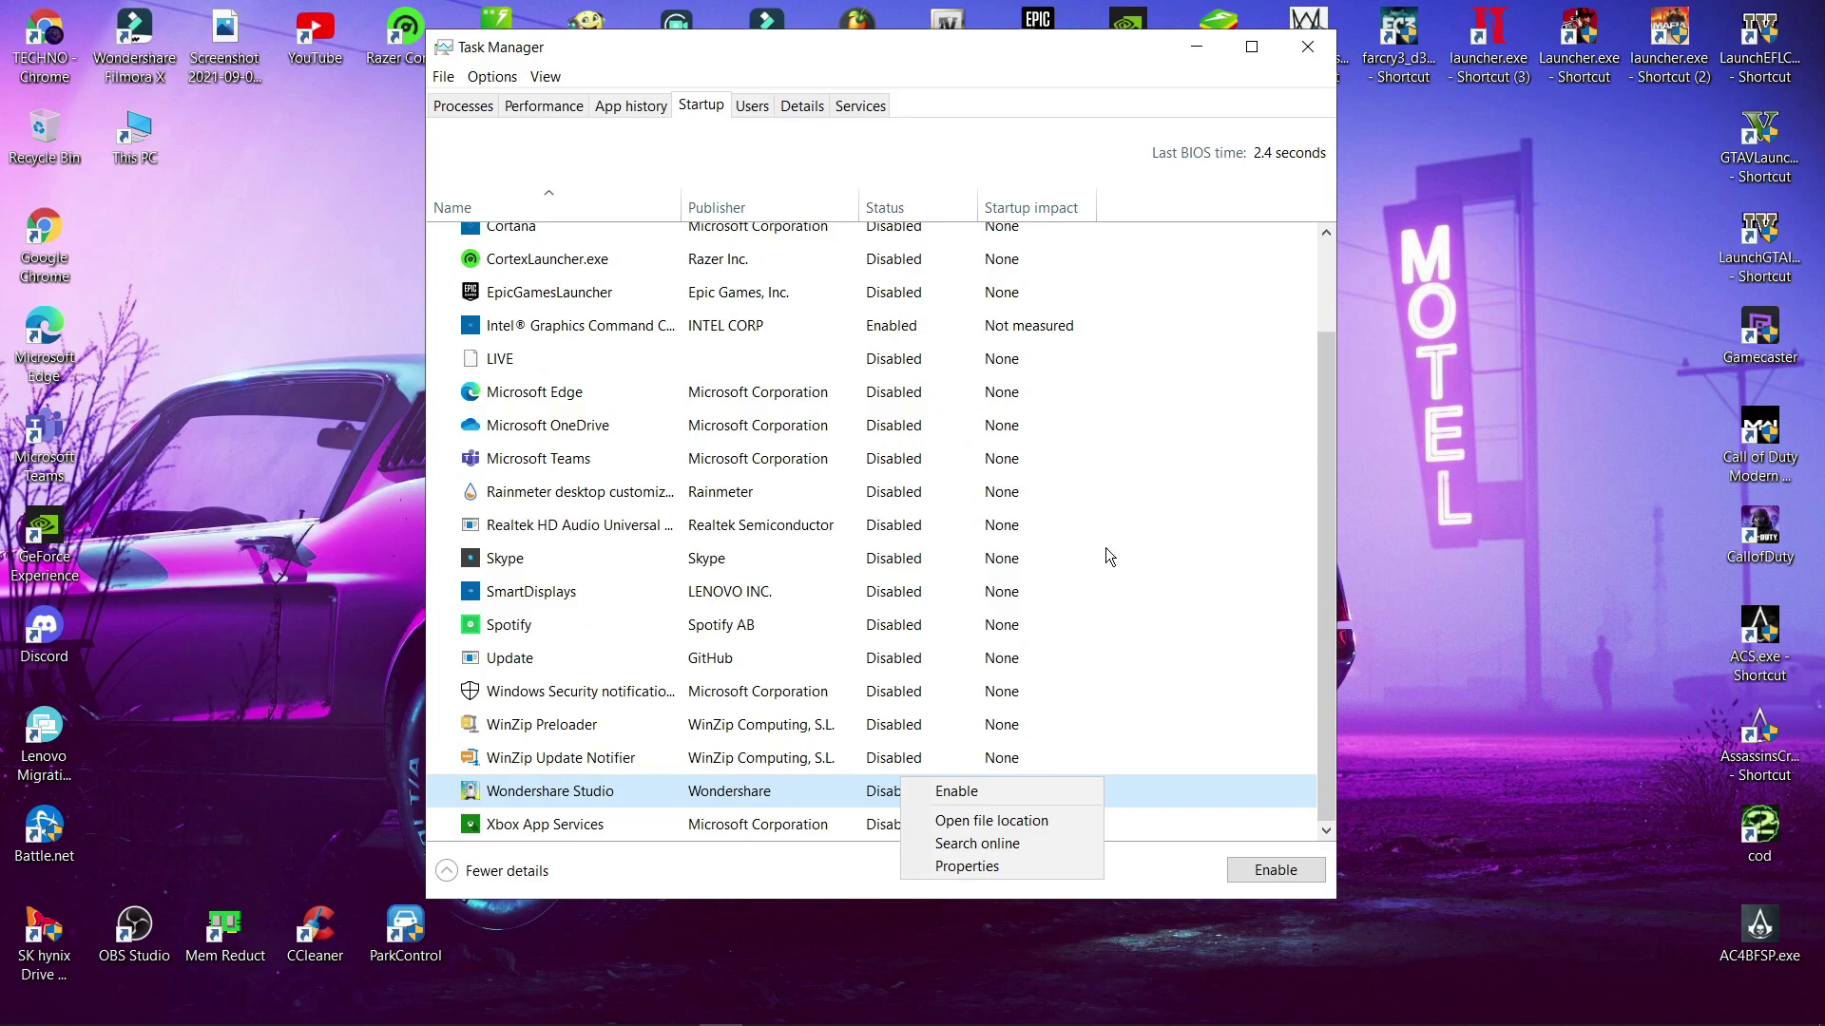
{"action": "left_click", "coordinate": [1136, 460]}
{"action": "scroll", "coordinate": [1113, 355], "scroll_direction": "up", "scroll_amount": 2}
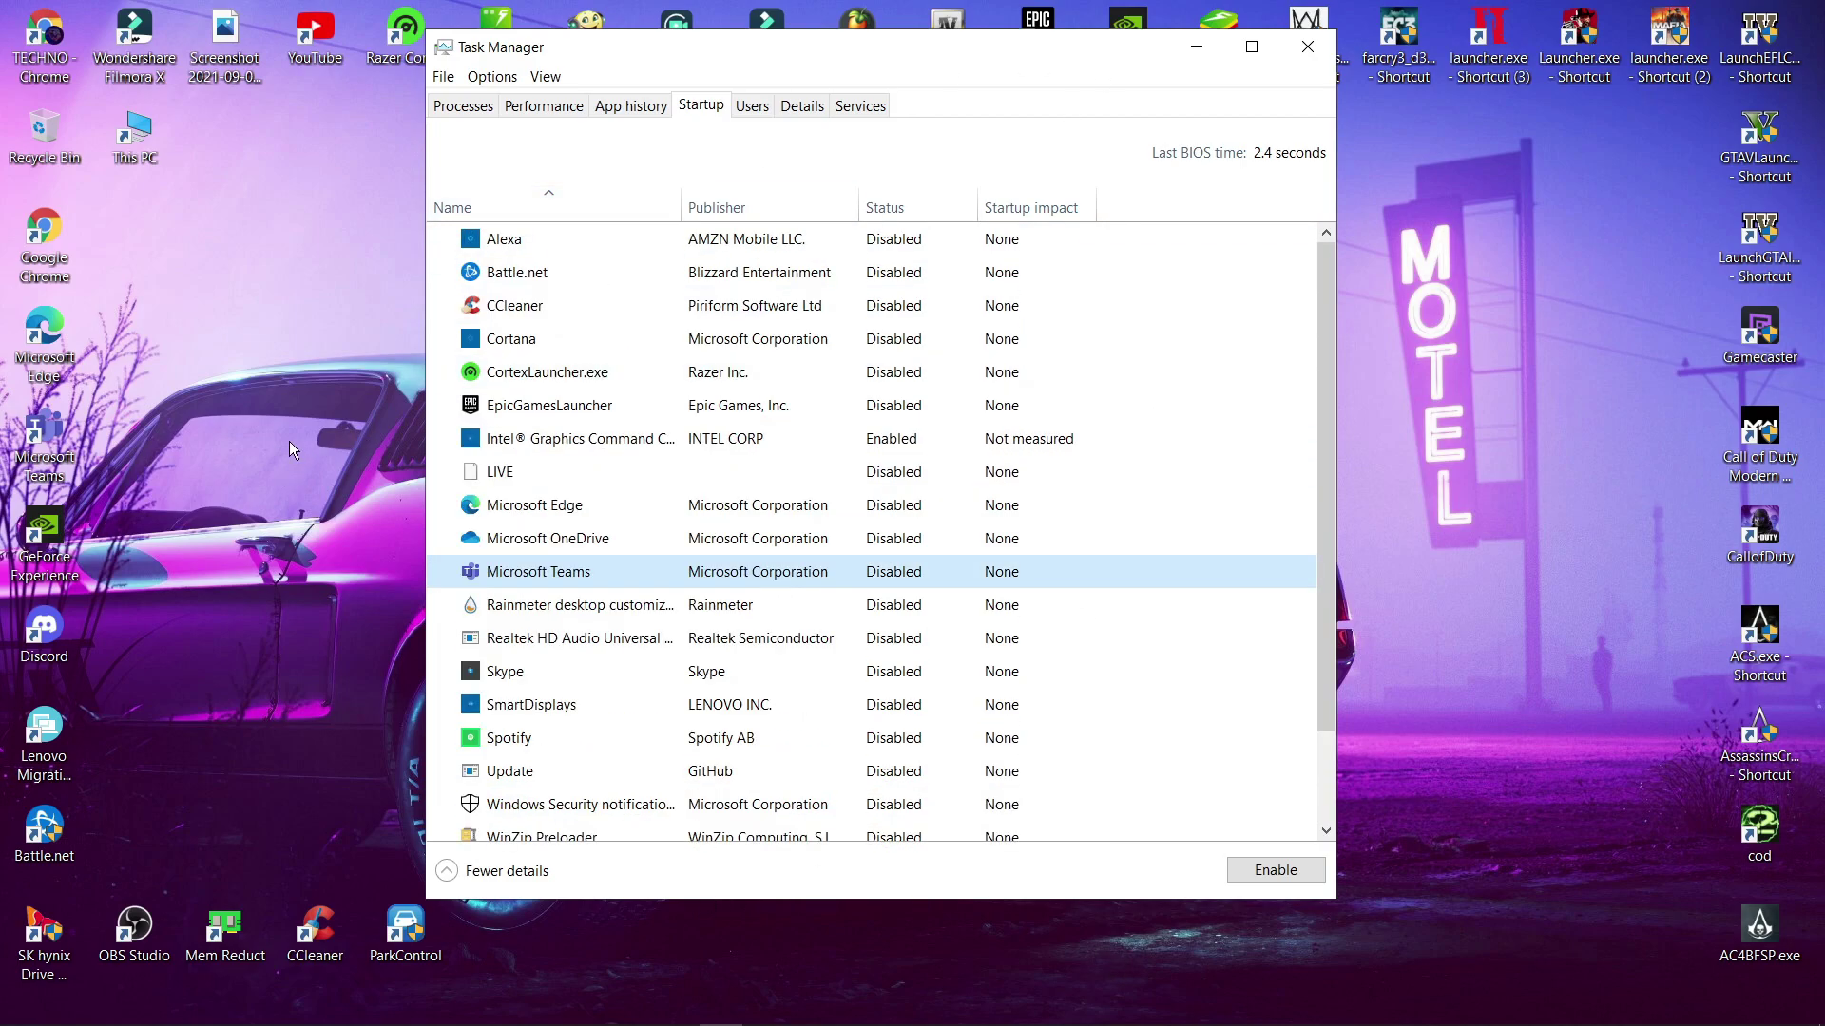
{"action": "left_click", "coordinate": [1314, 61]}
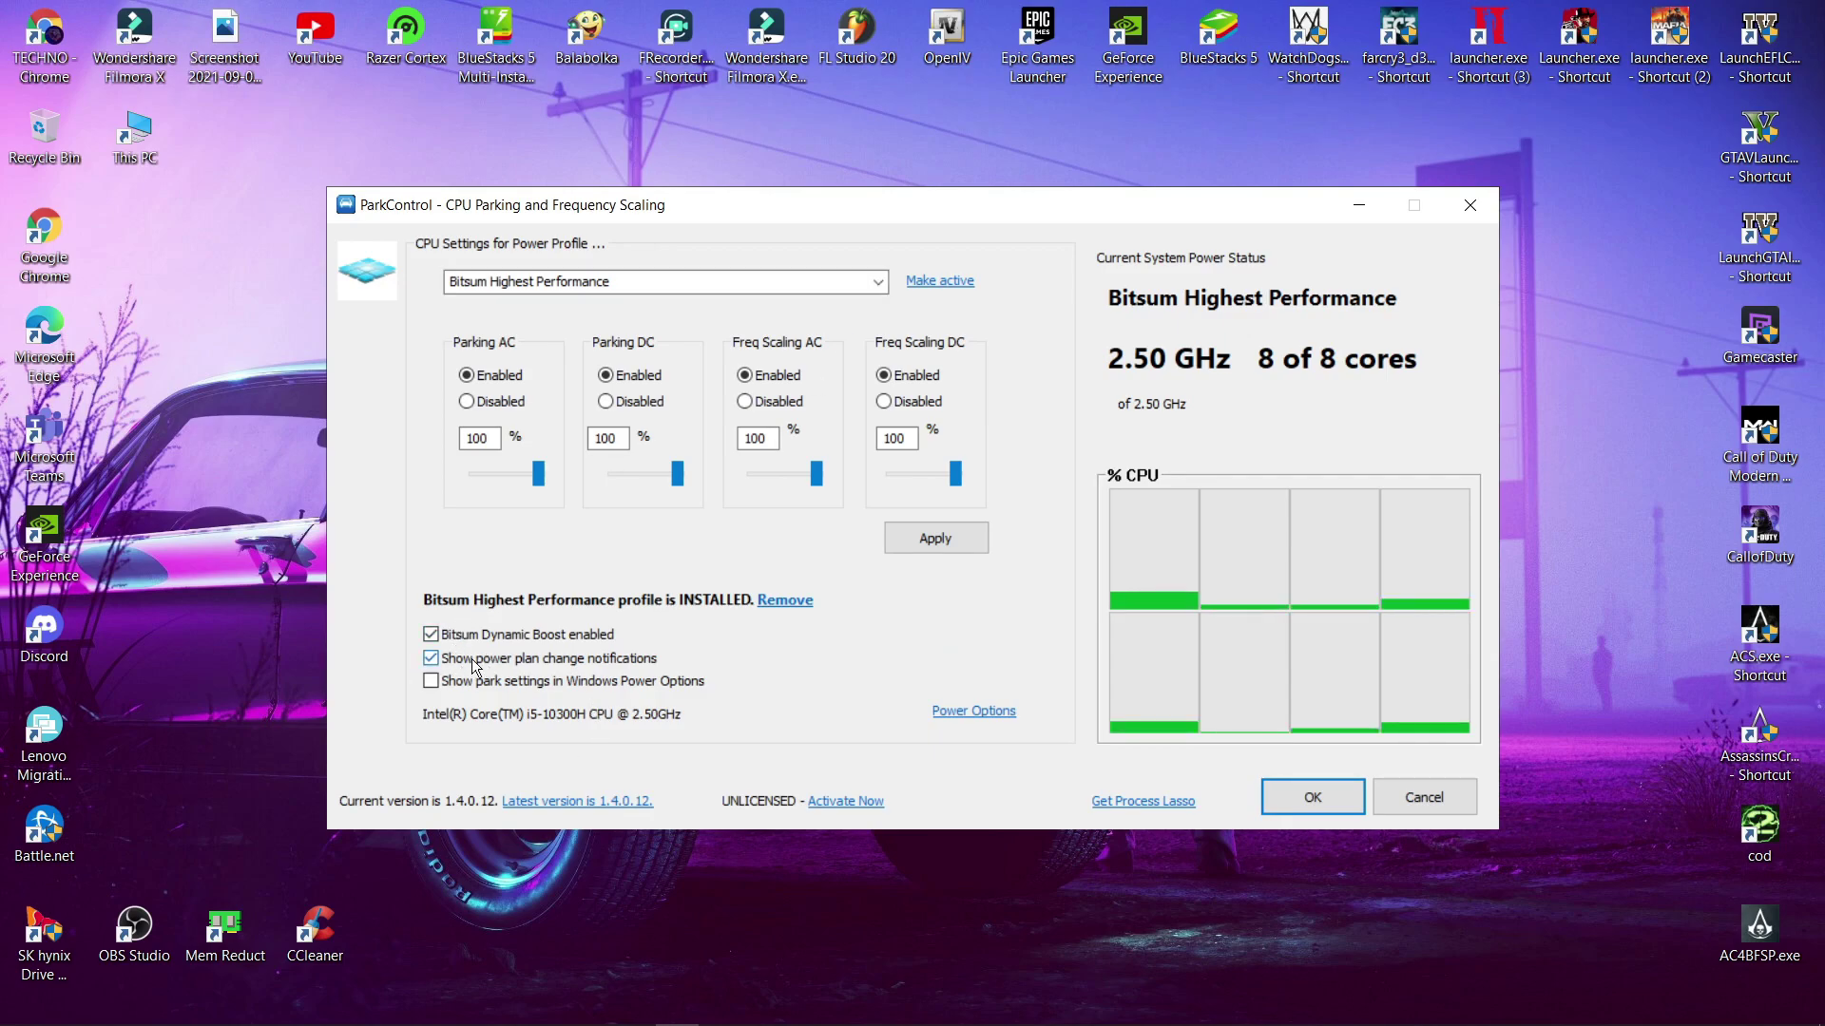
Activate ParkControl's Bitsum Highest Performance profile with parking and frequency scaling disabled, and apply it.
{"action": "mouse_move", "coordinate": [443, 645]}
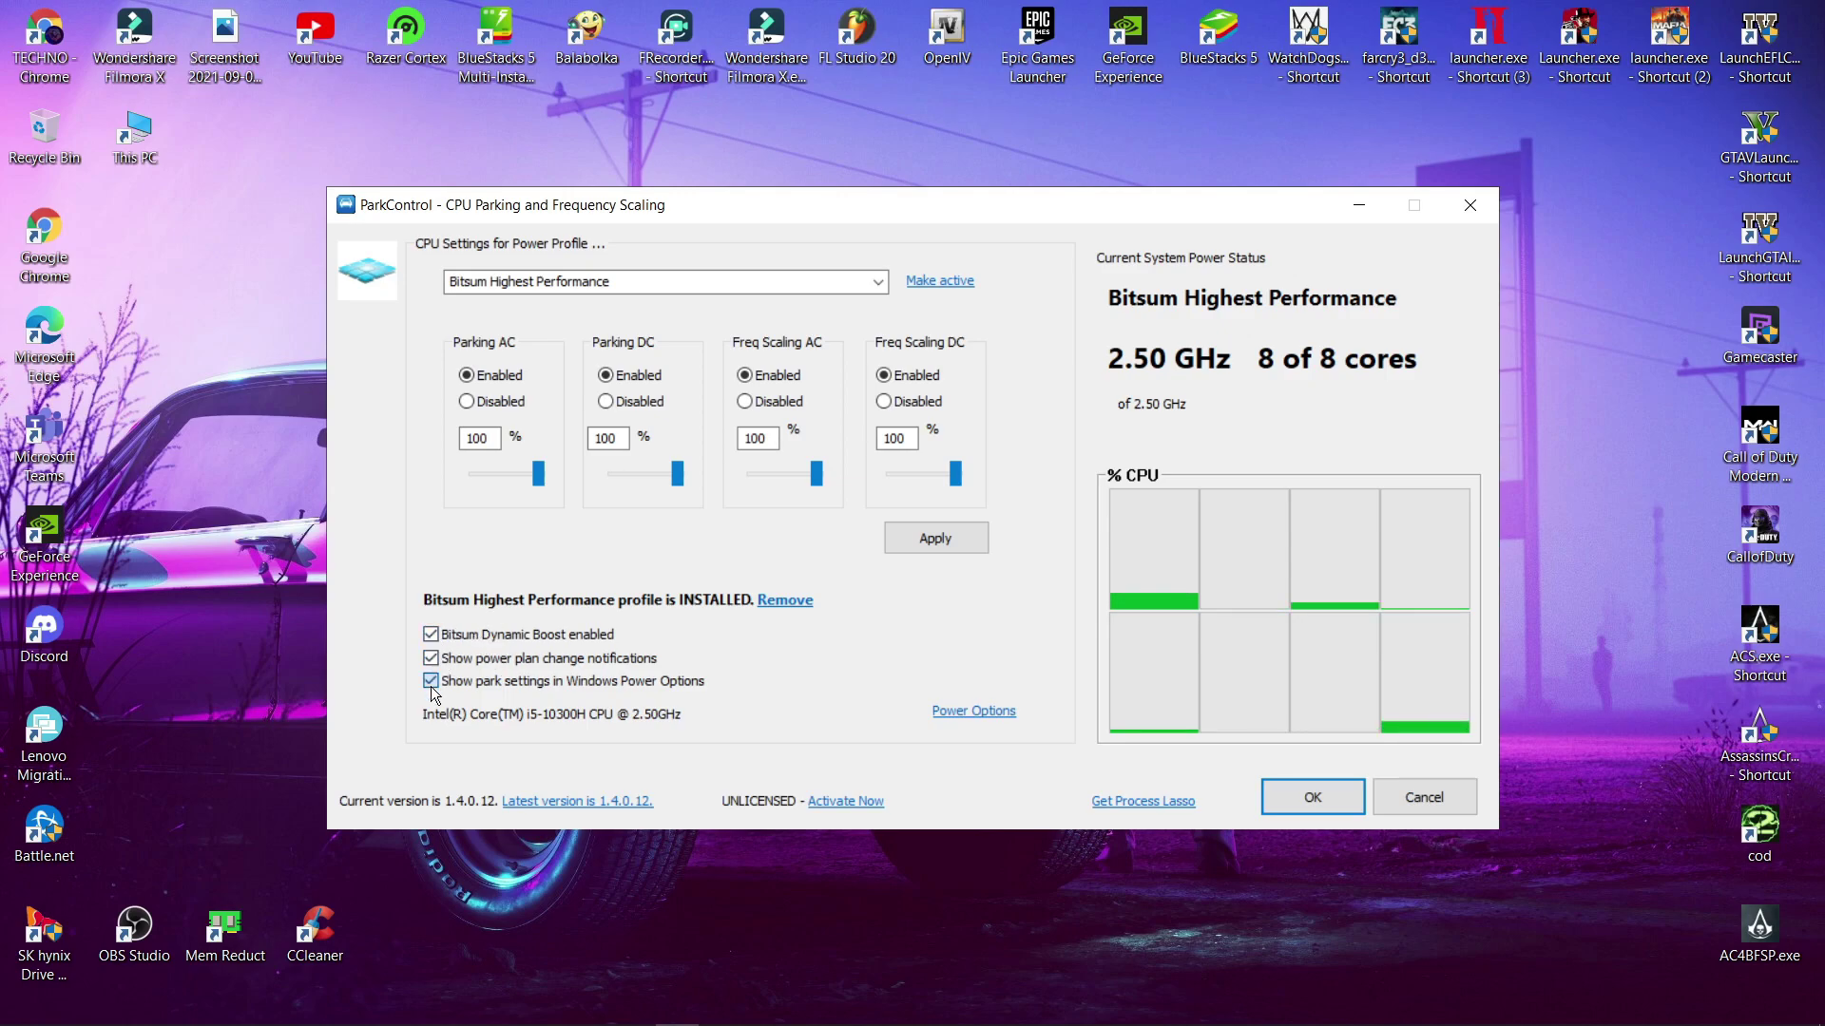
{"action": "left_click", "coordinate": [431, 684]}
{"action": "left_click", "coordinate": [431, 682]}
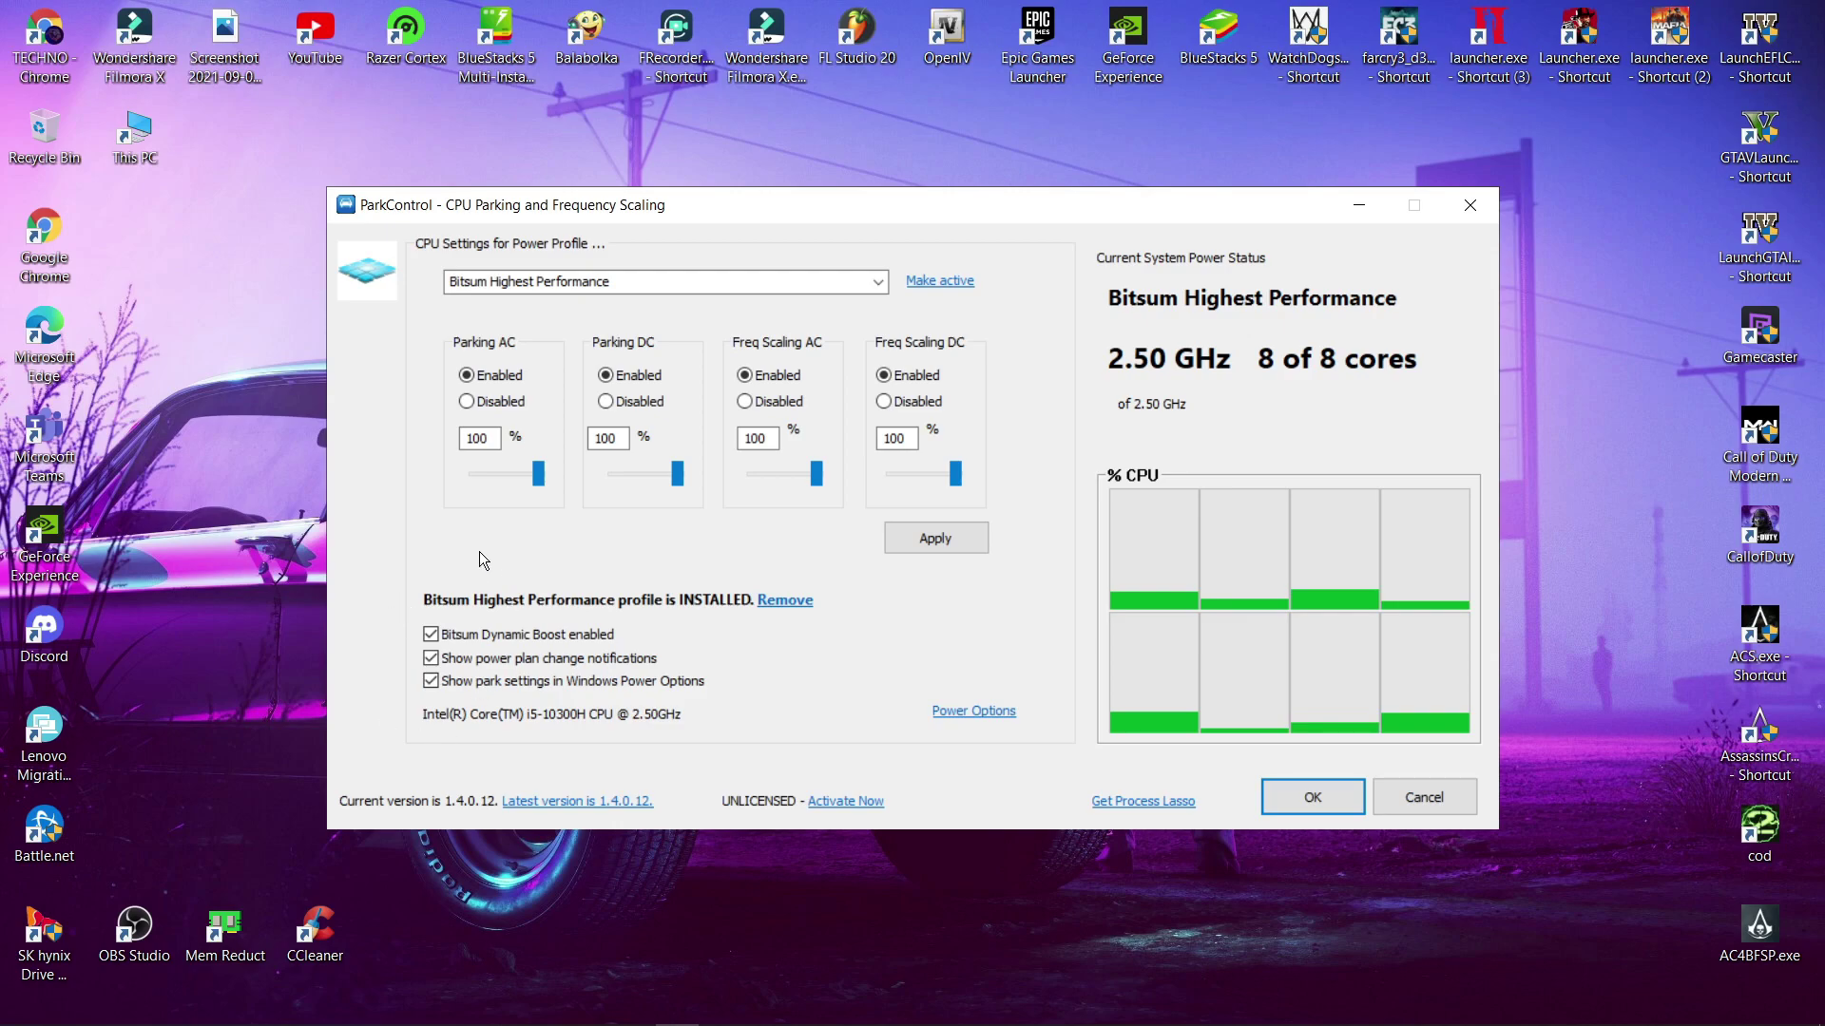
{"action": "left_click", "coordinate": [818, 285]}
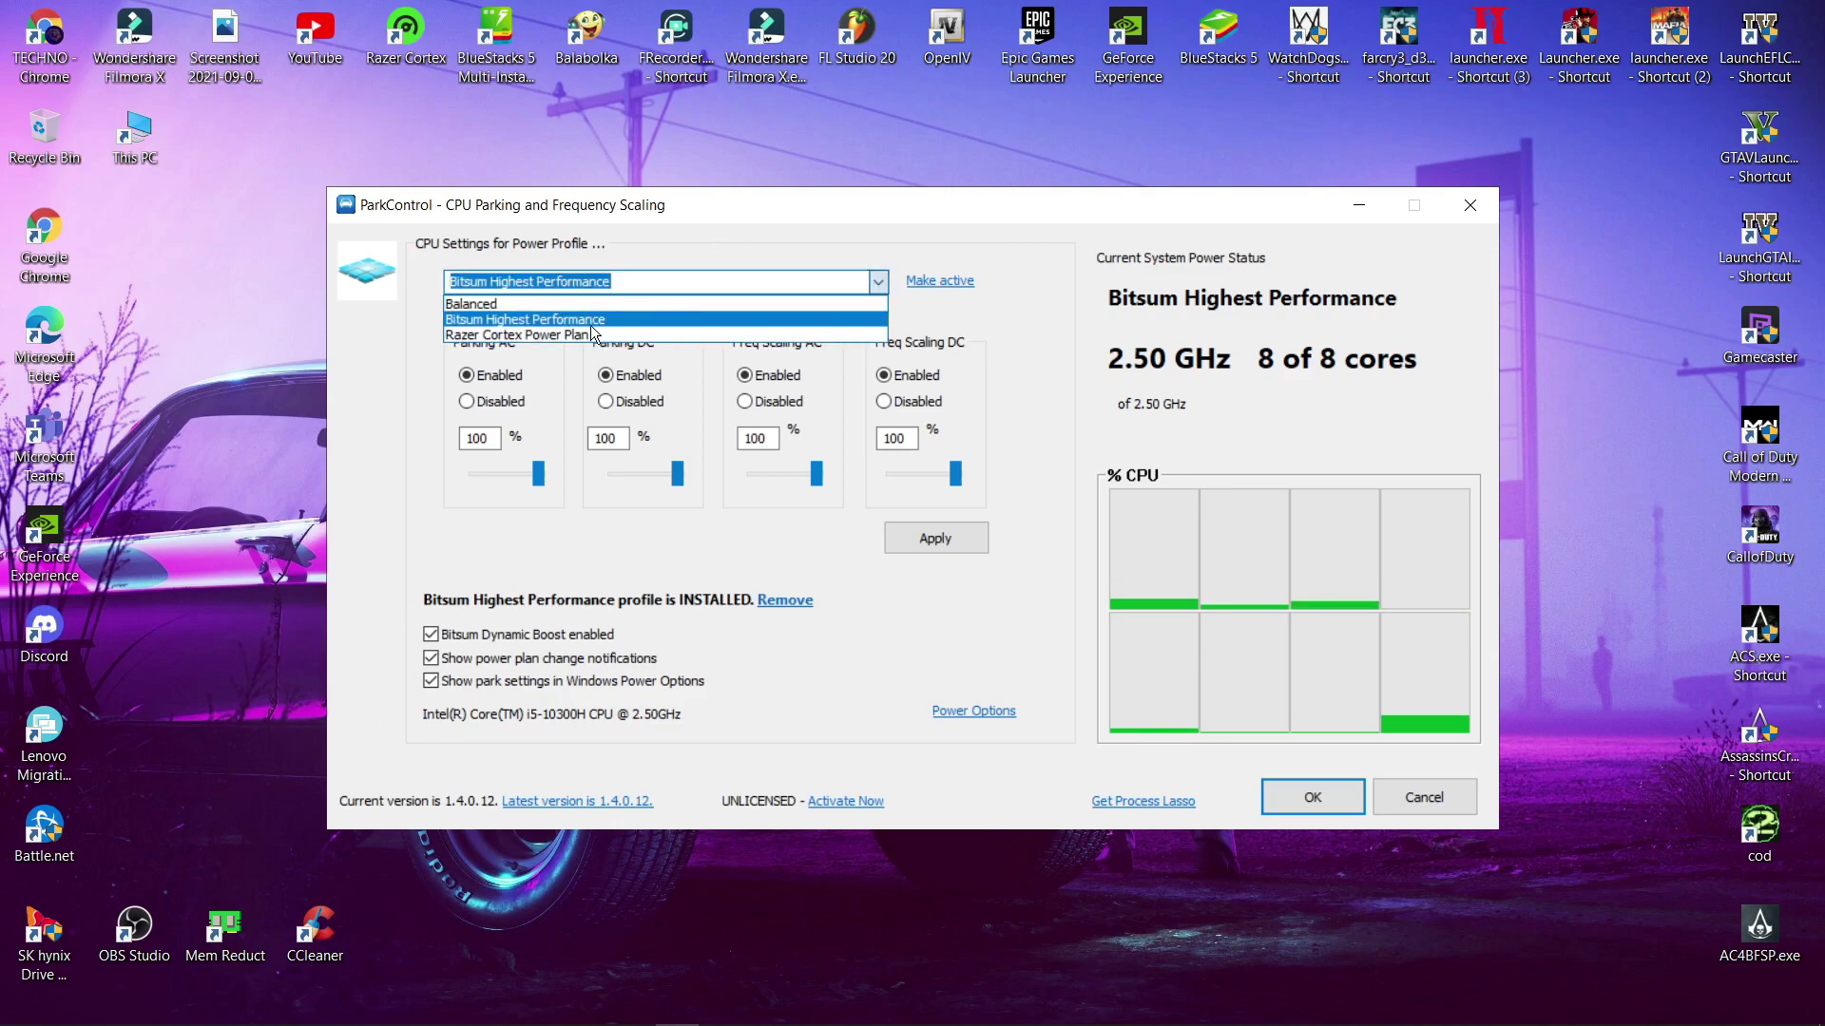
{"action": "left_click", "coordinate": [543, 320]}
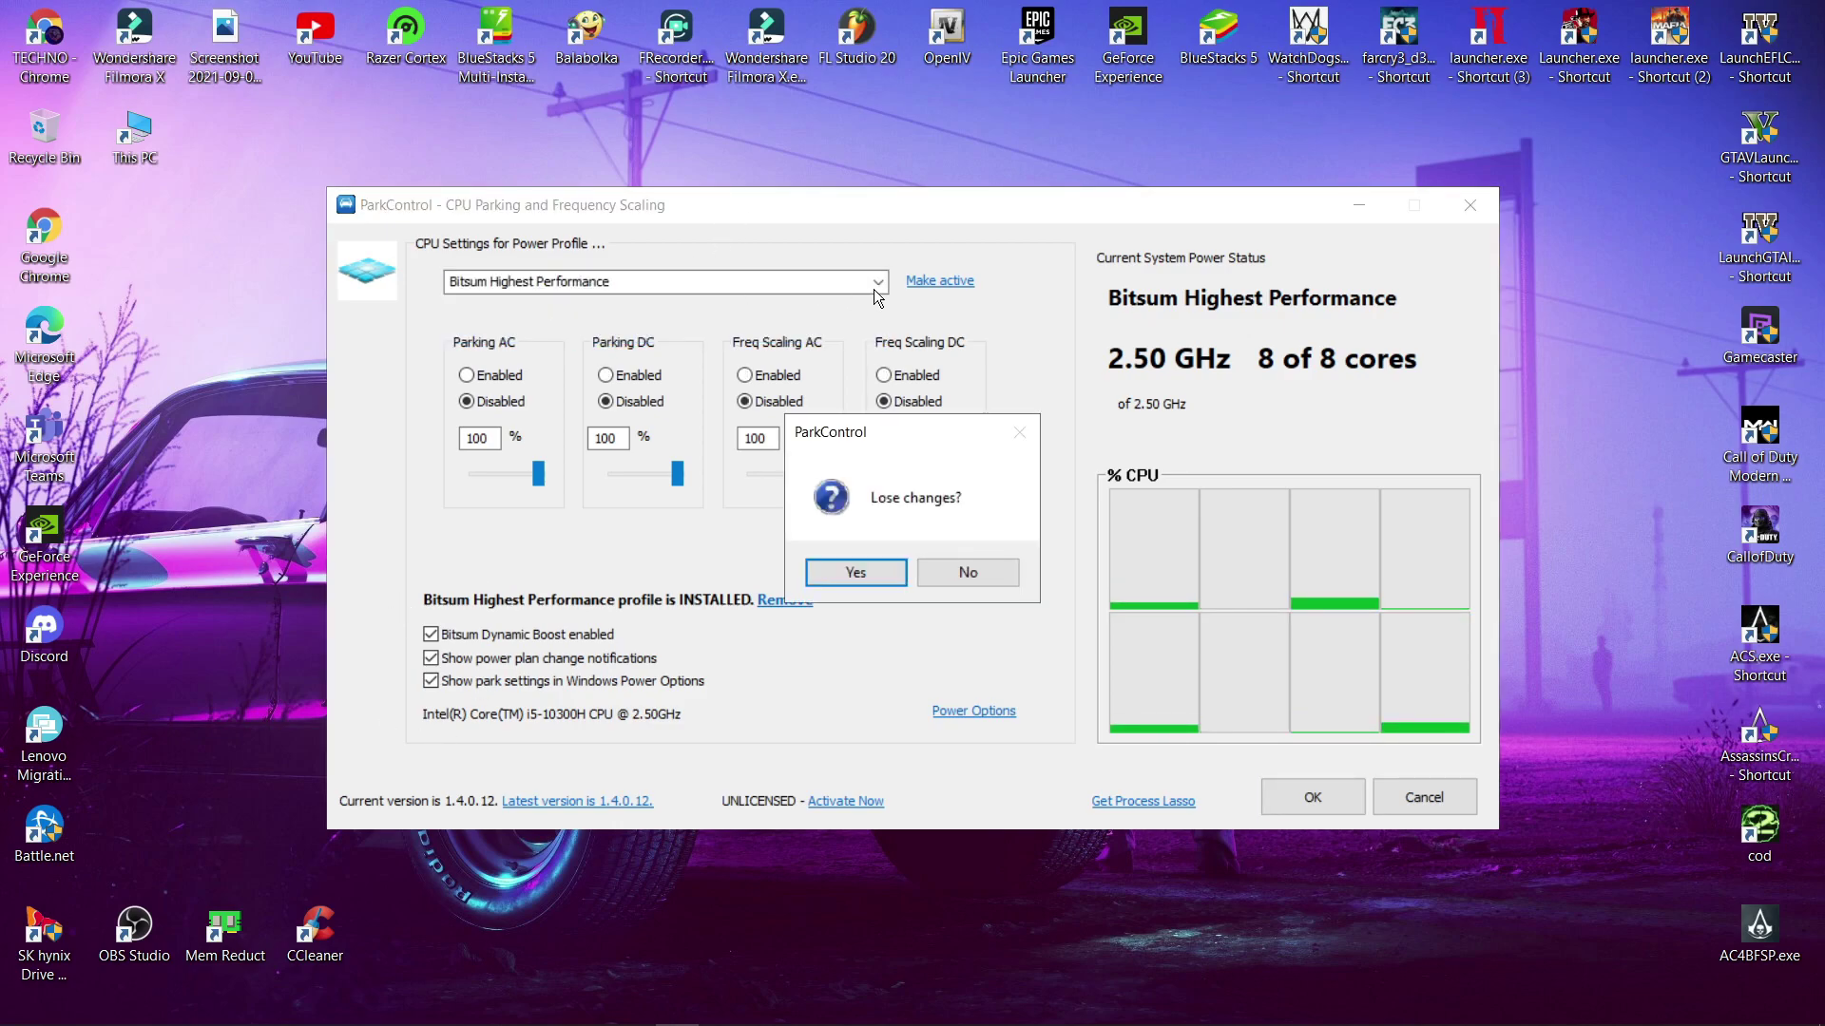
{"action": "left_click", "coordinate": [860, 579]}
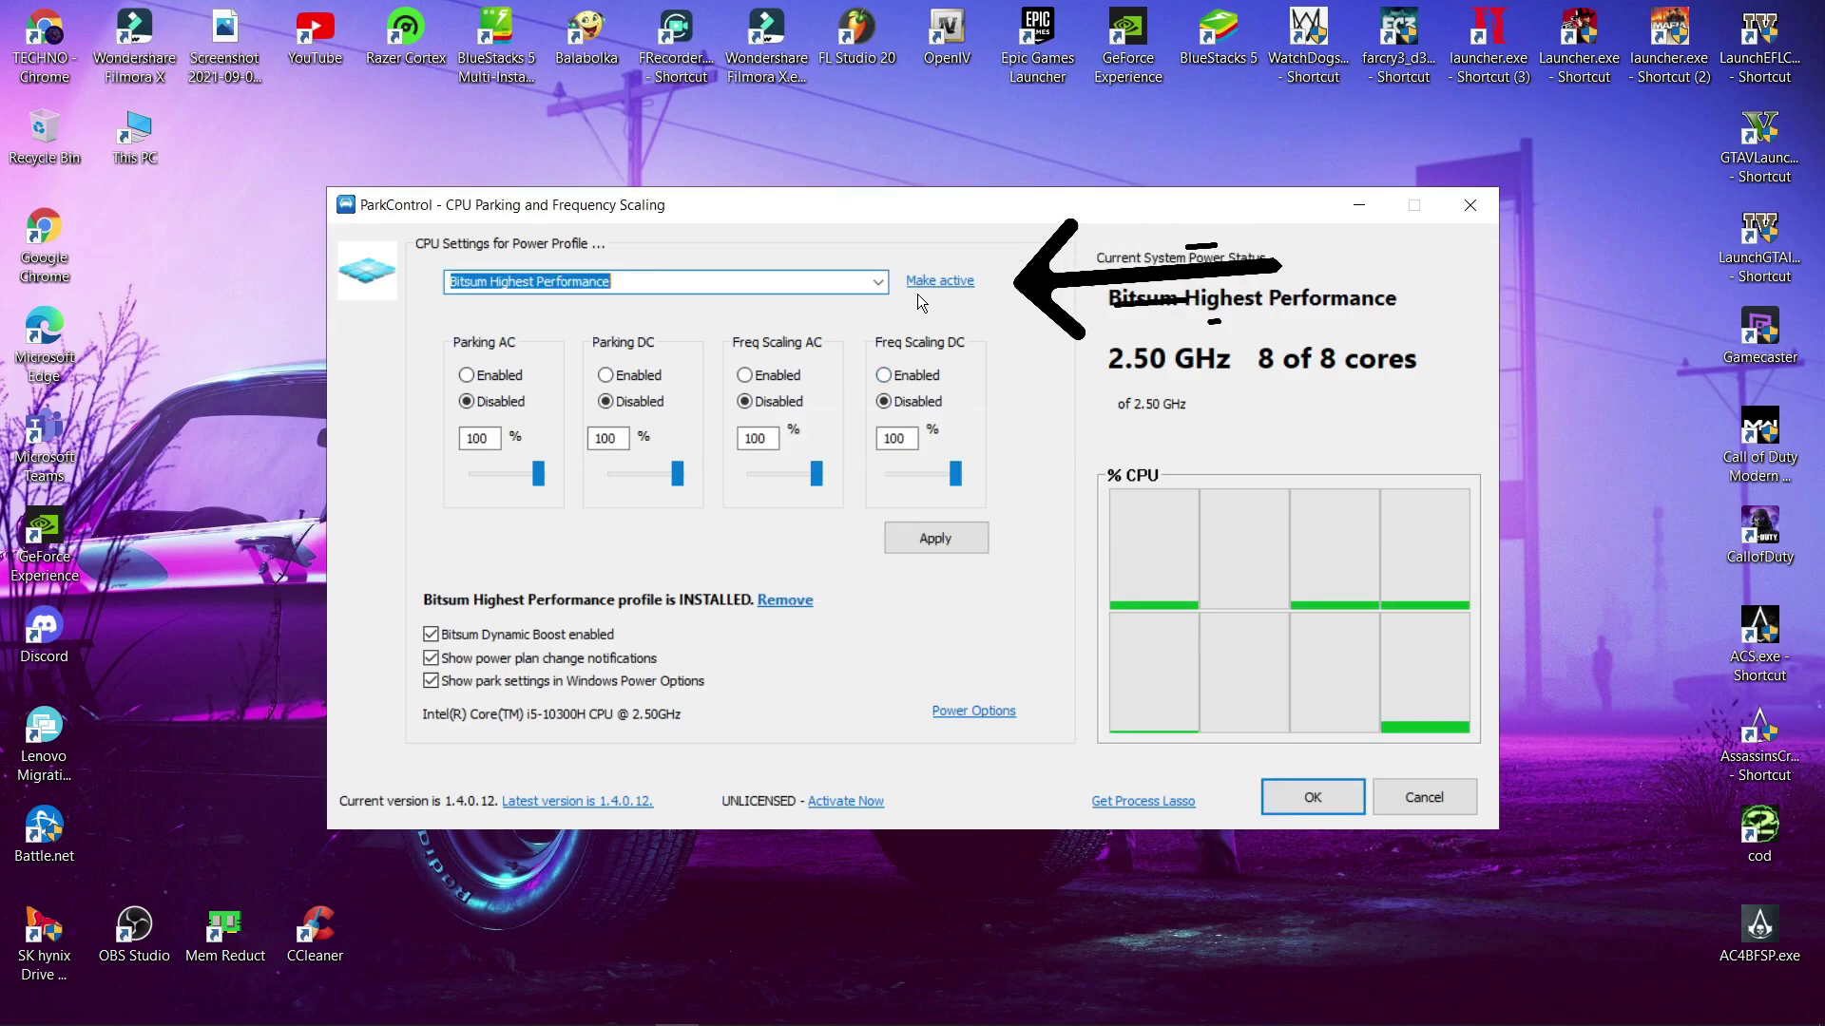
{"action": "left_click", "coordinate": [921, 285]}
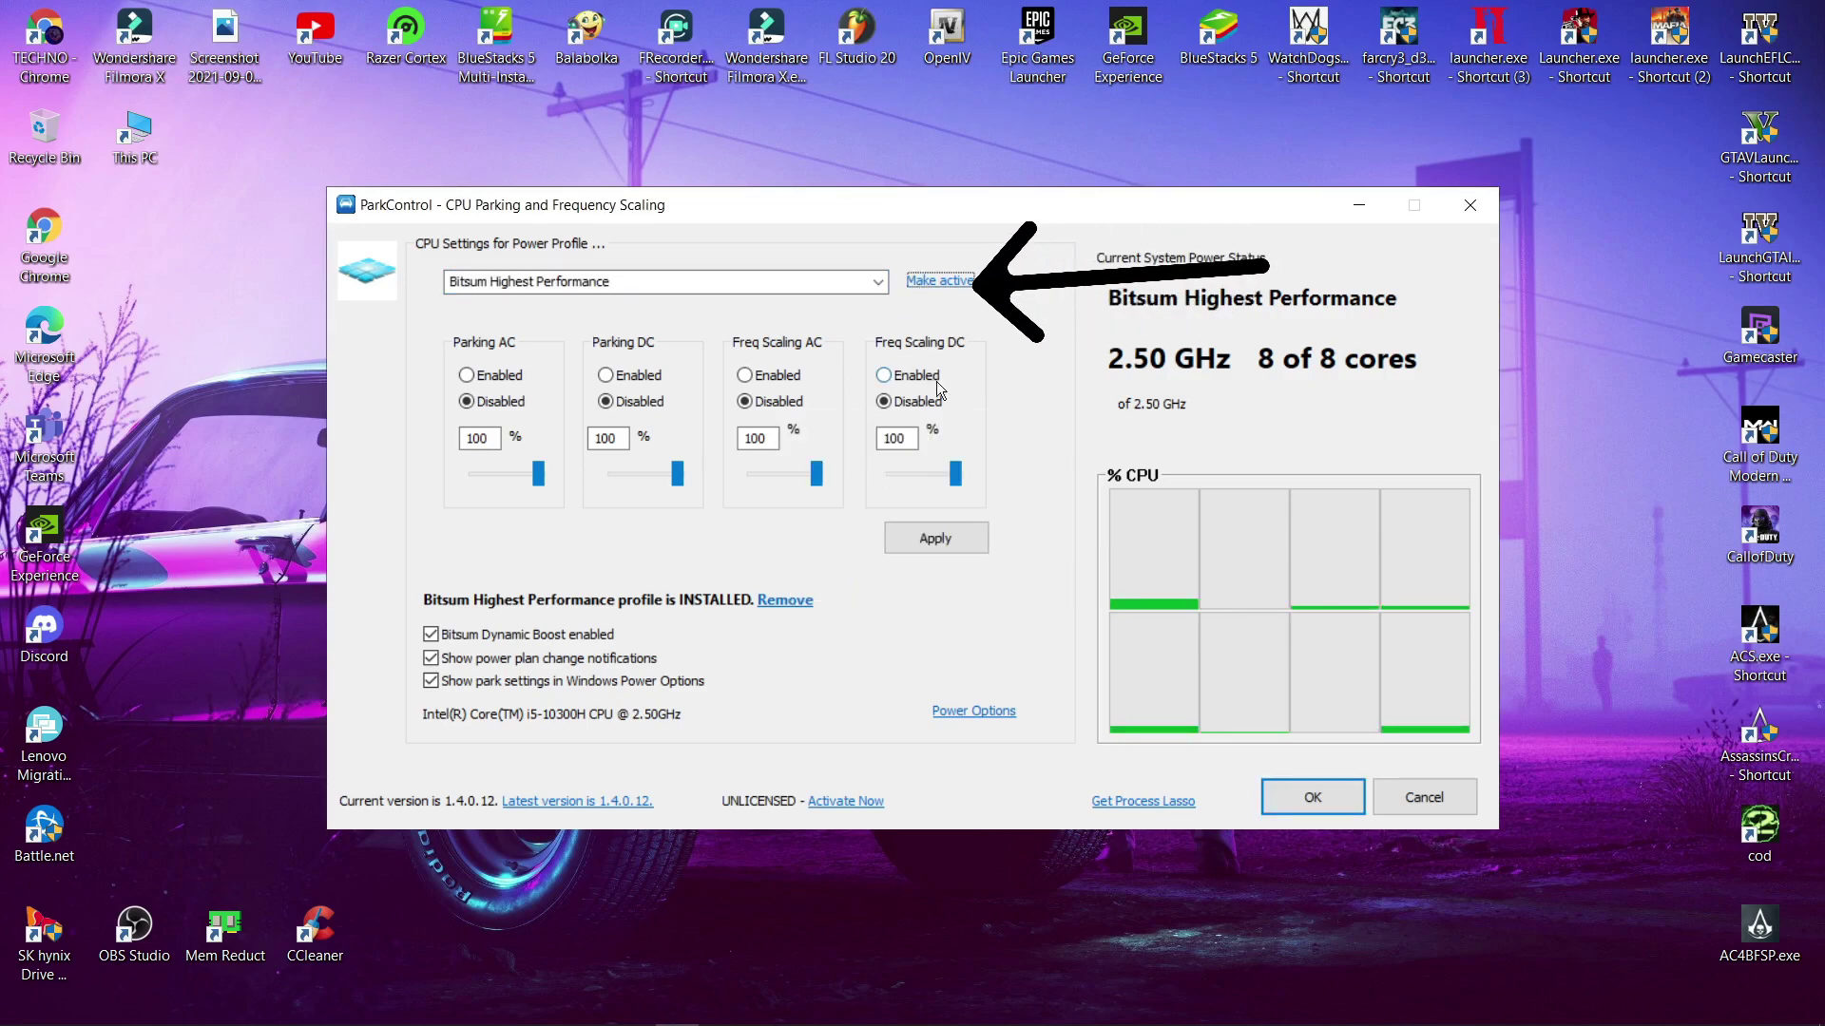
{"action": "left_click", "coordinate": [912, 540]}
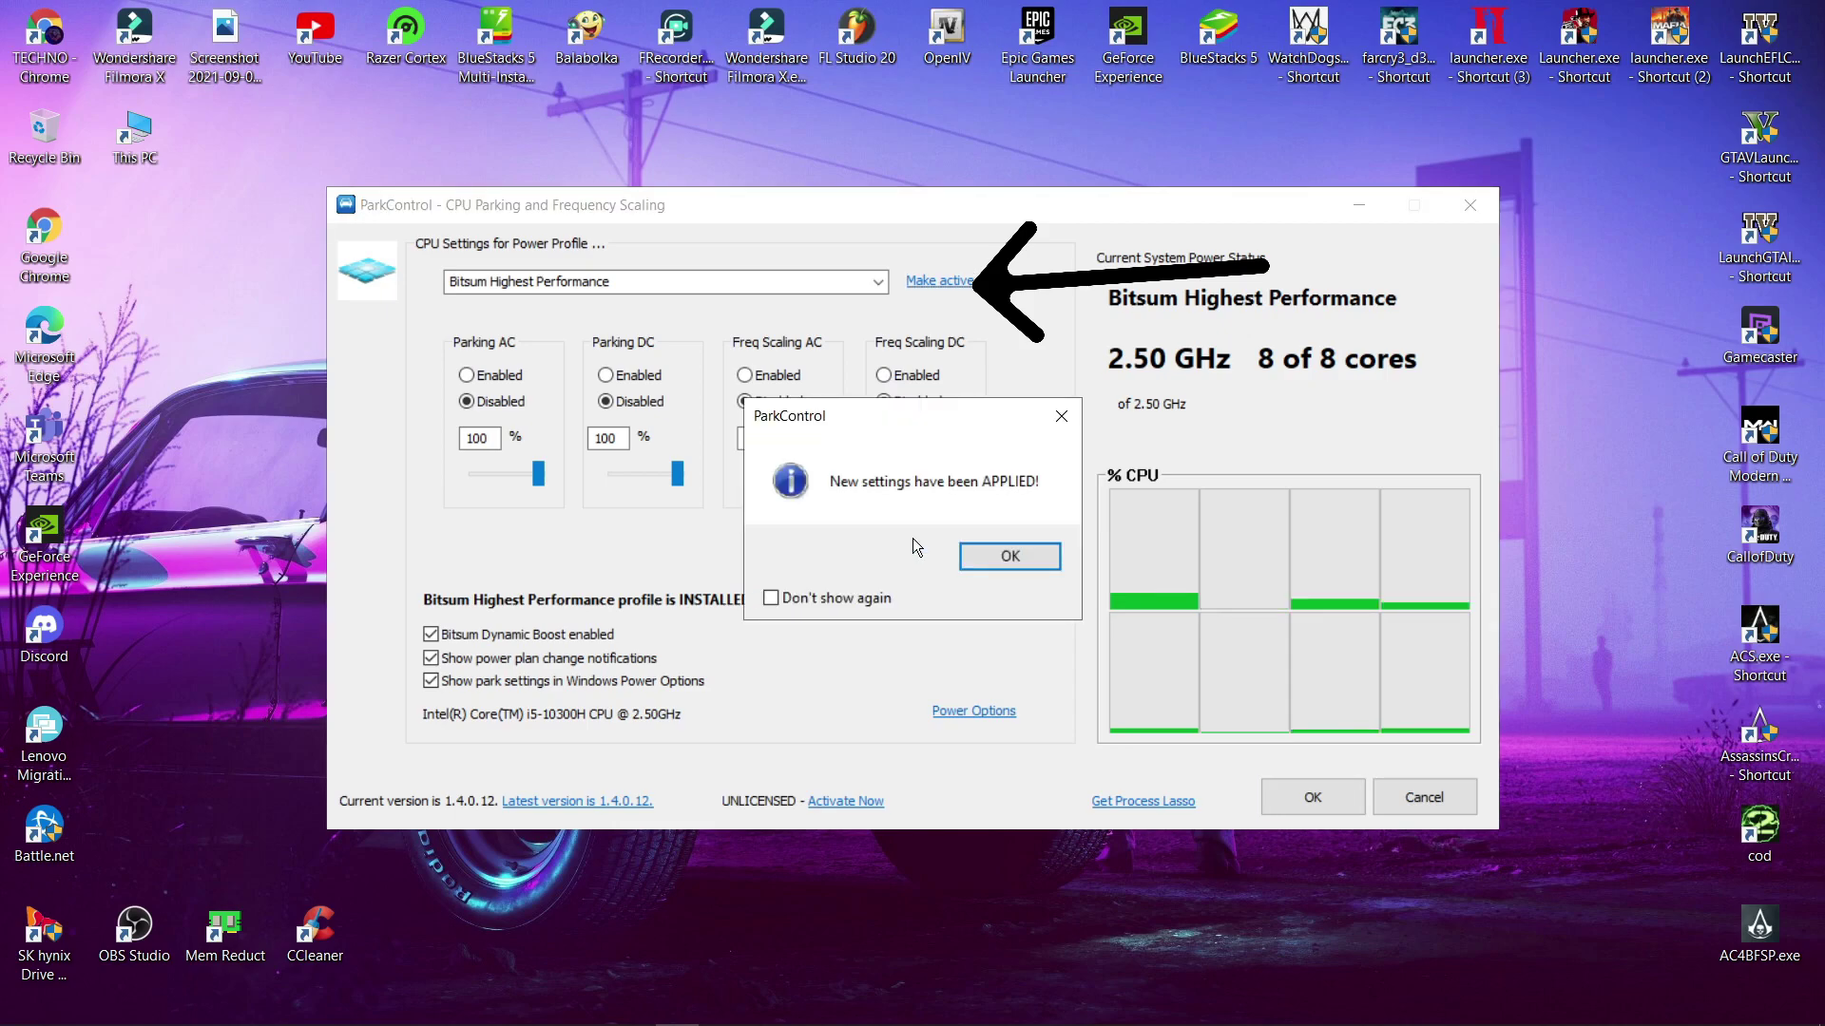
{"action": "left_click", "coordinate": [1026, 554]}
Close ParkControl and create a desktop folder named backup placed beside ParkControl.
{"action": "left_click", "coordinate": [1315, 806]}
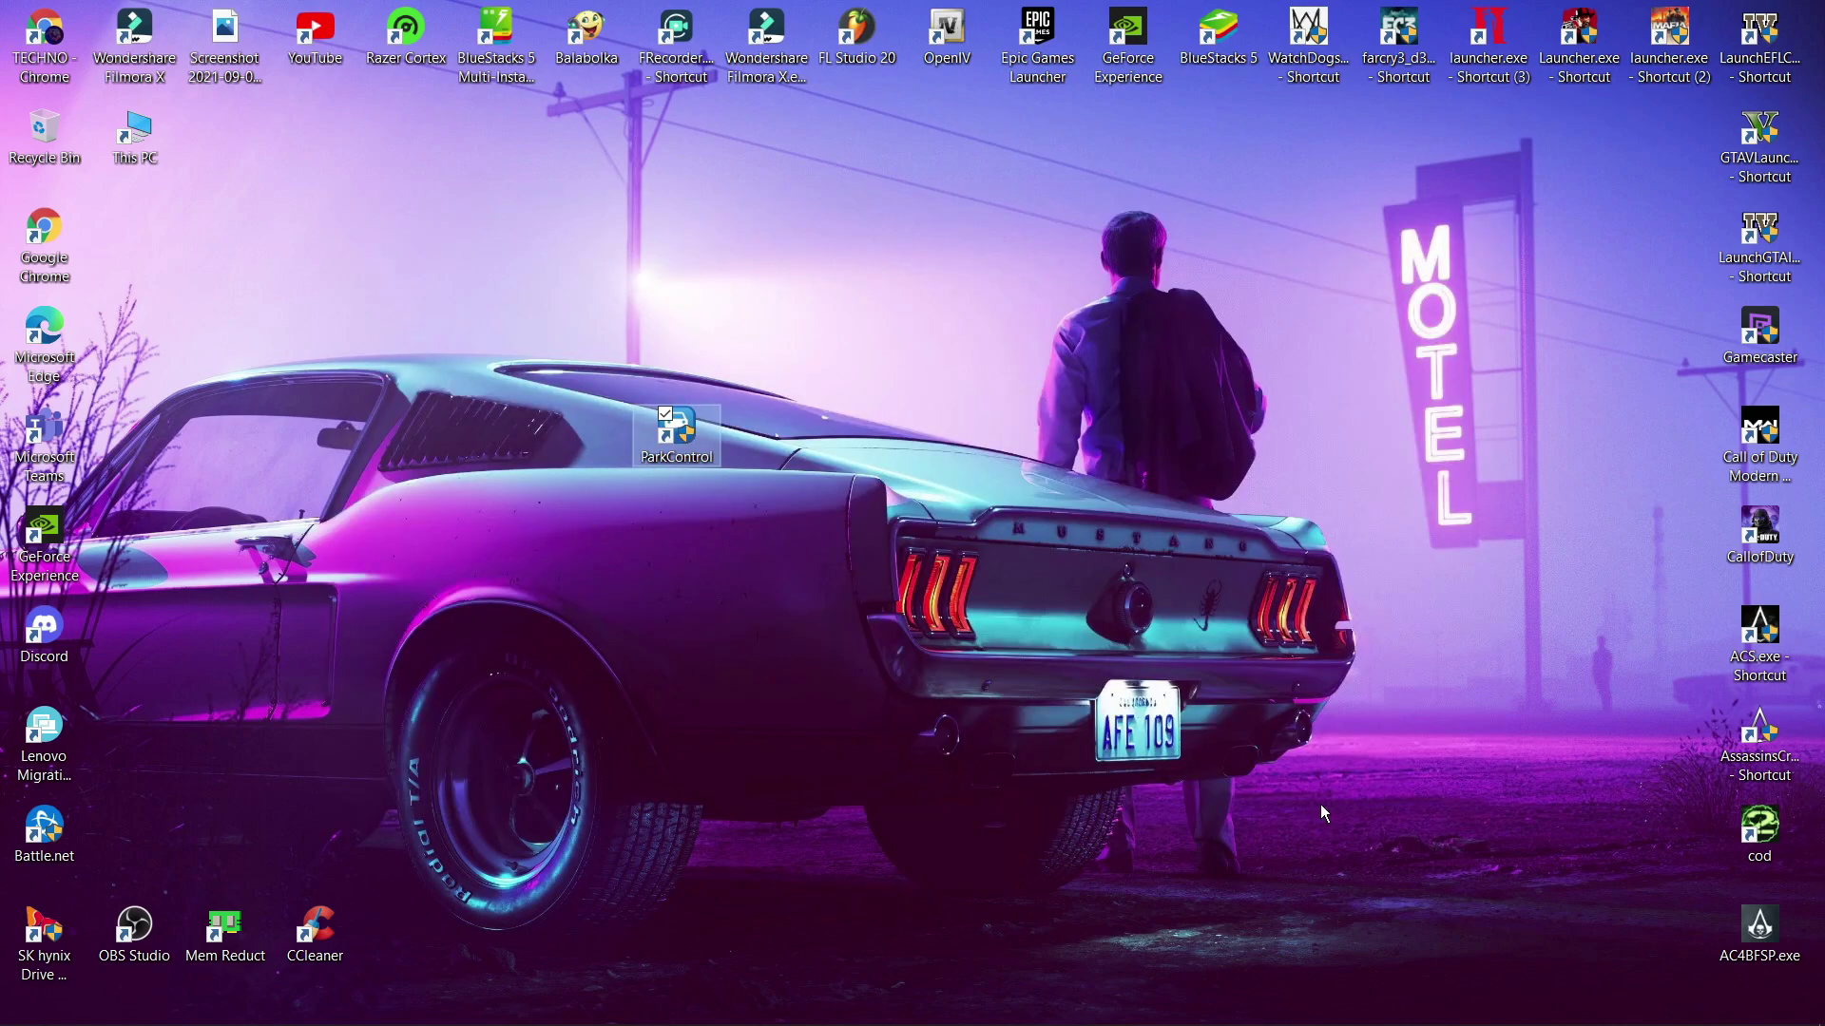
{"action": "right_click", "coordinate": [910, 211]}
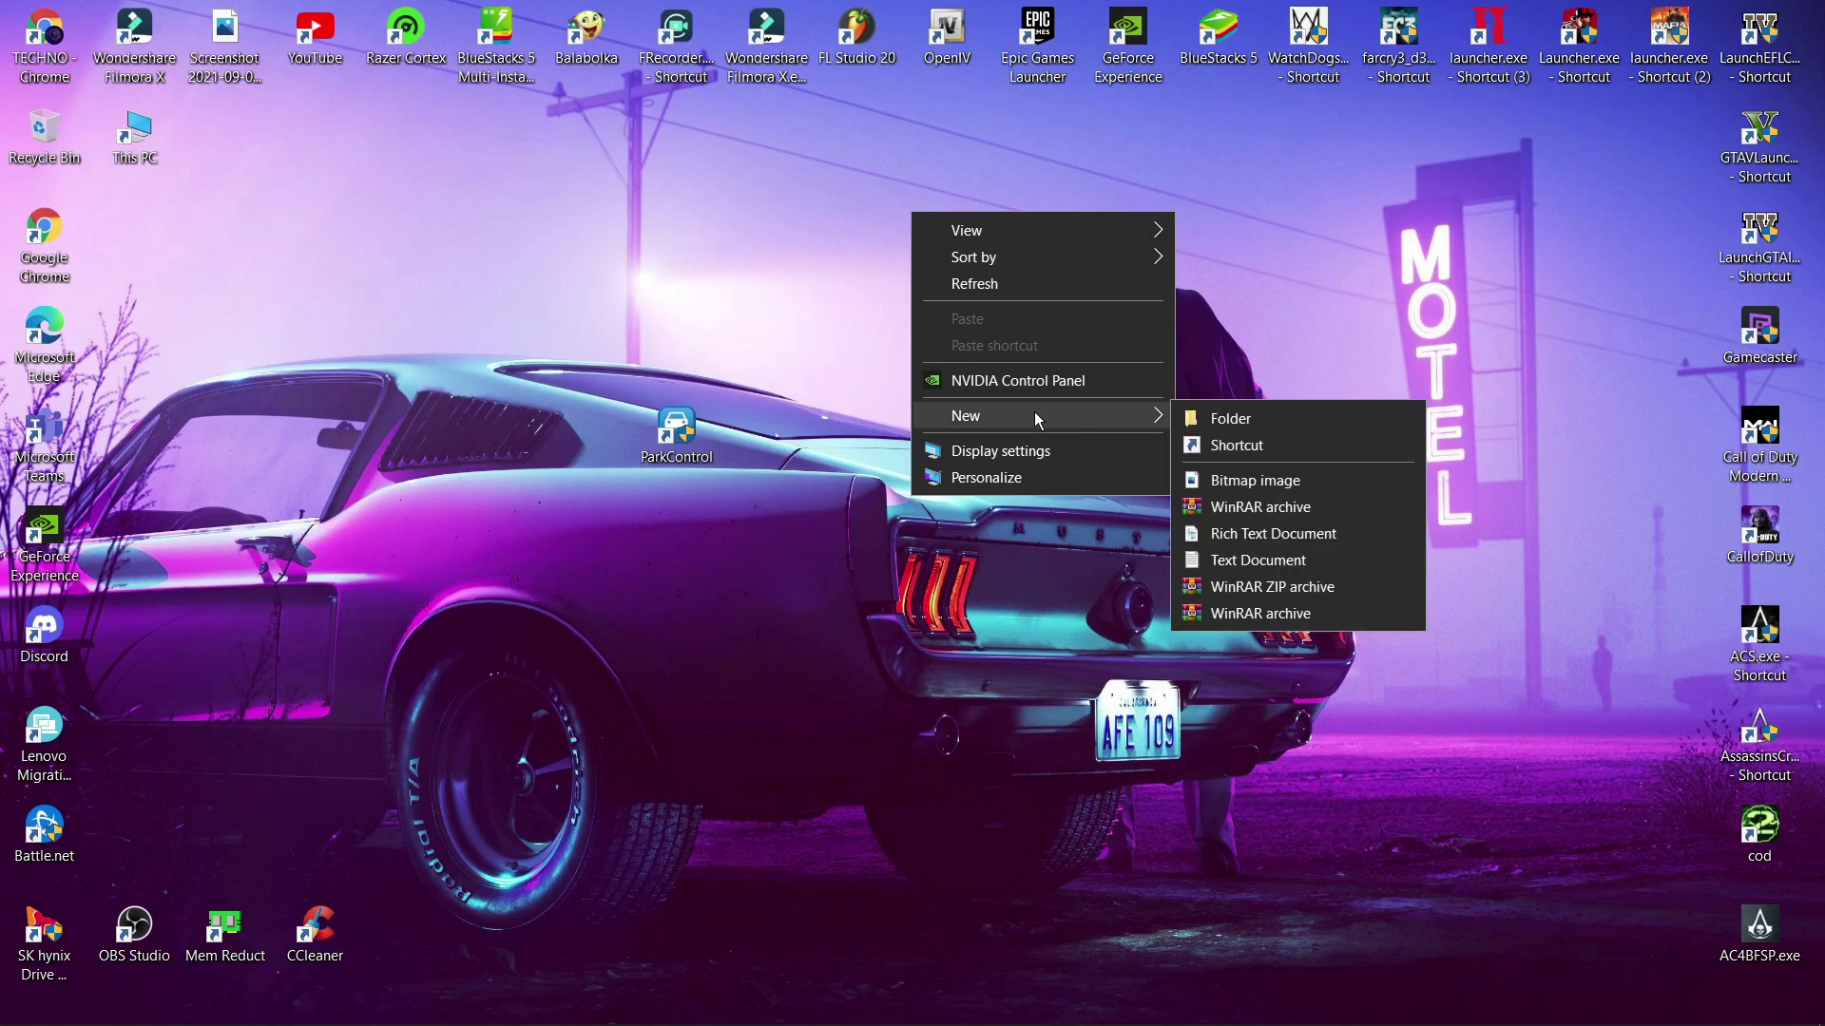
{"action": "mouse_move", "coordinate": [1118, 416]}
{"action": "left_click", "coordinate": [1352, 411]}
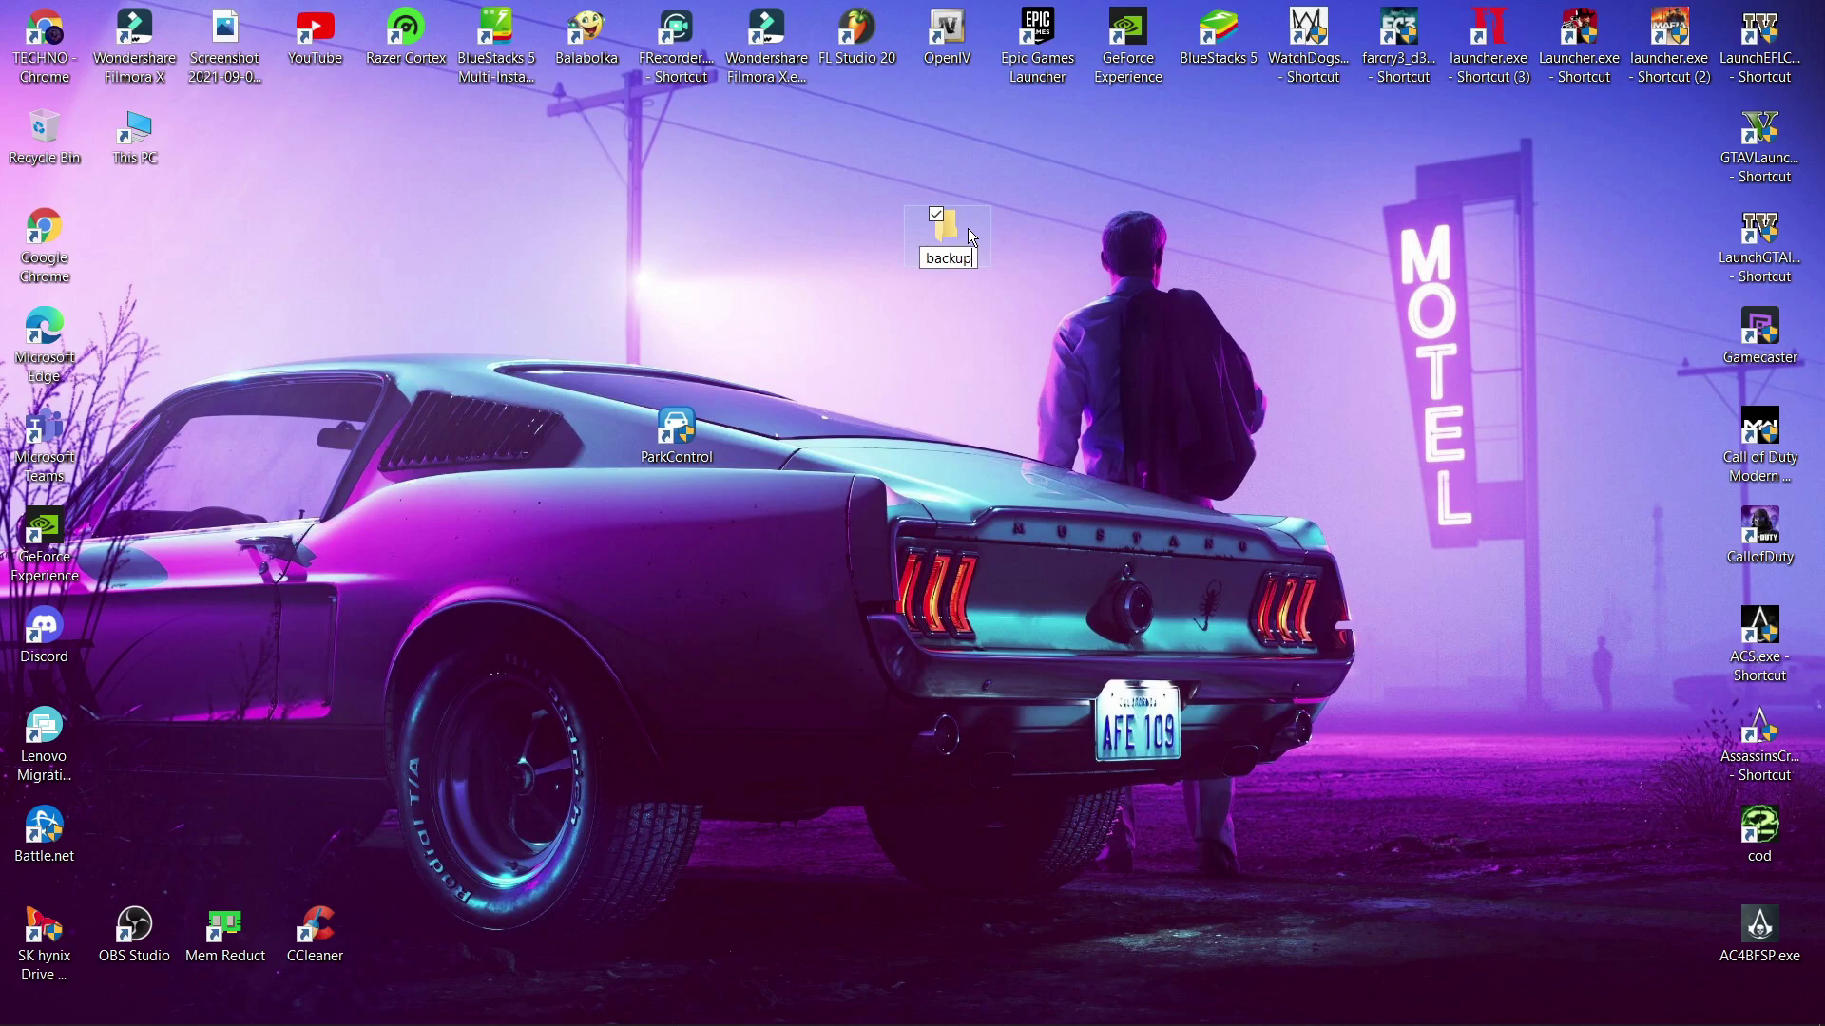
{"action": "key", "text": "Return"}
{"action": "left_click_drag", "start_coordinate": [973, 225], "coordinate": [787, 426]}
{"action": "left_click", "coordinate": [1154, 207]}
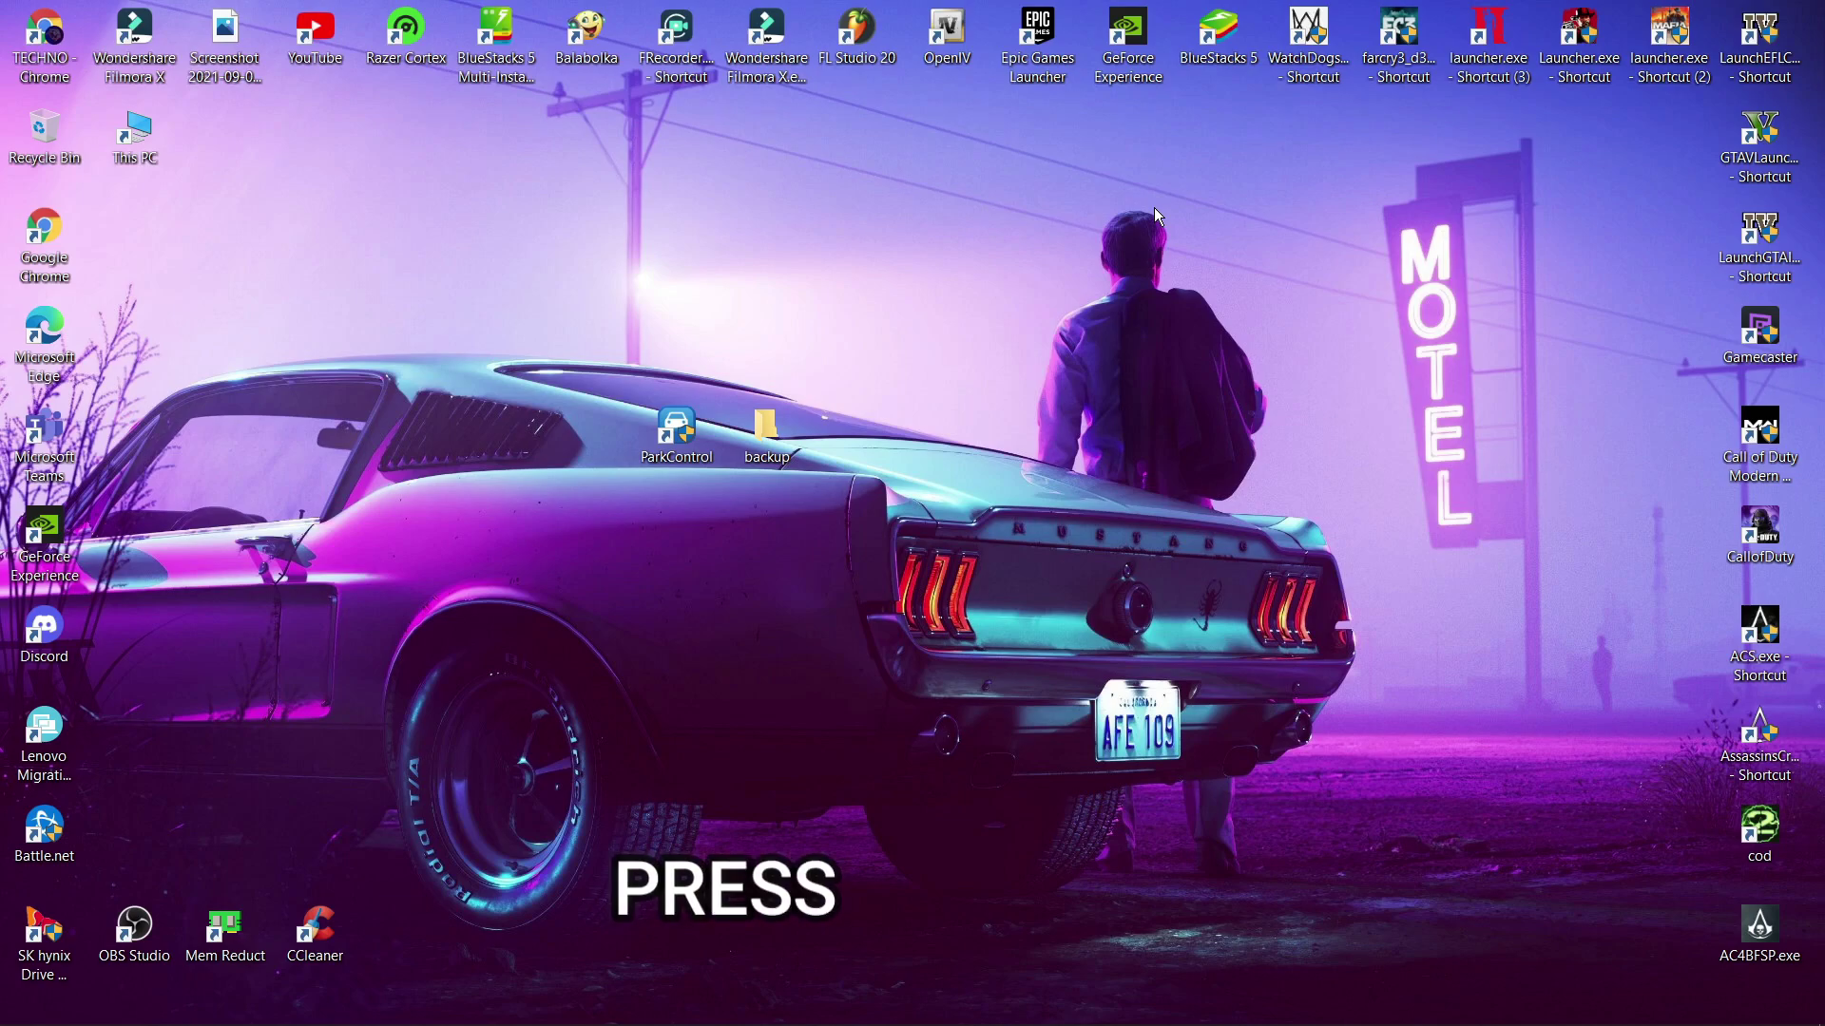
Enter regedit in the Run box.
{"action": "key", "text": "super+r"}
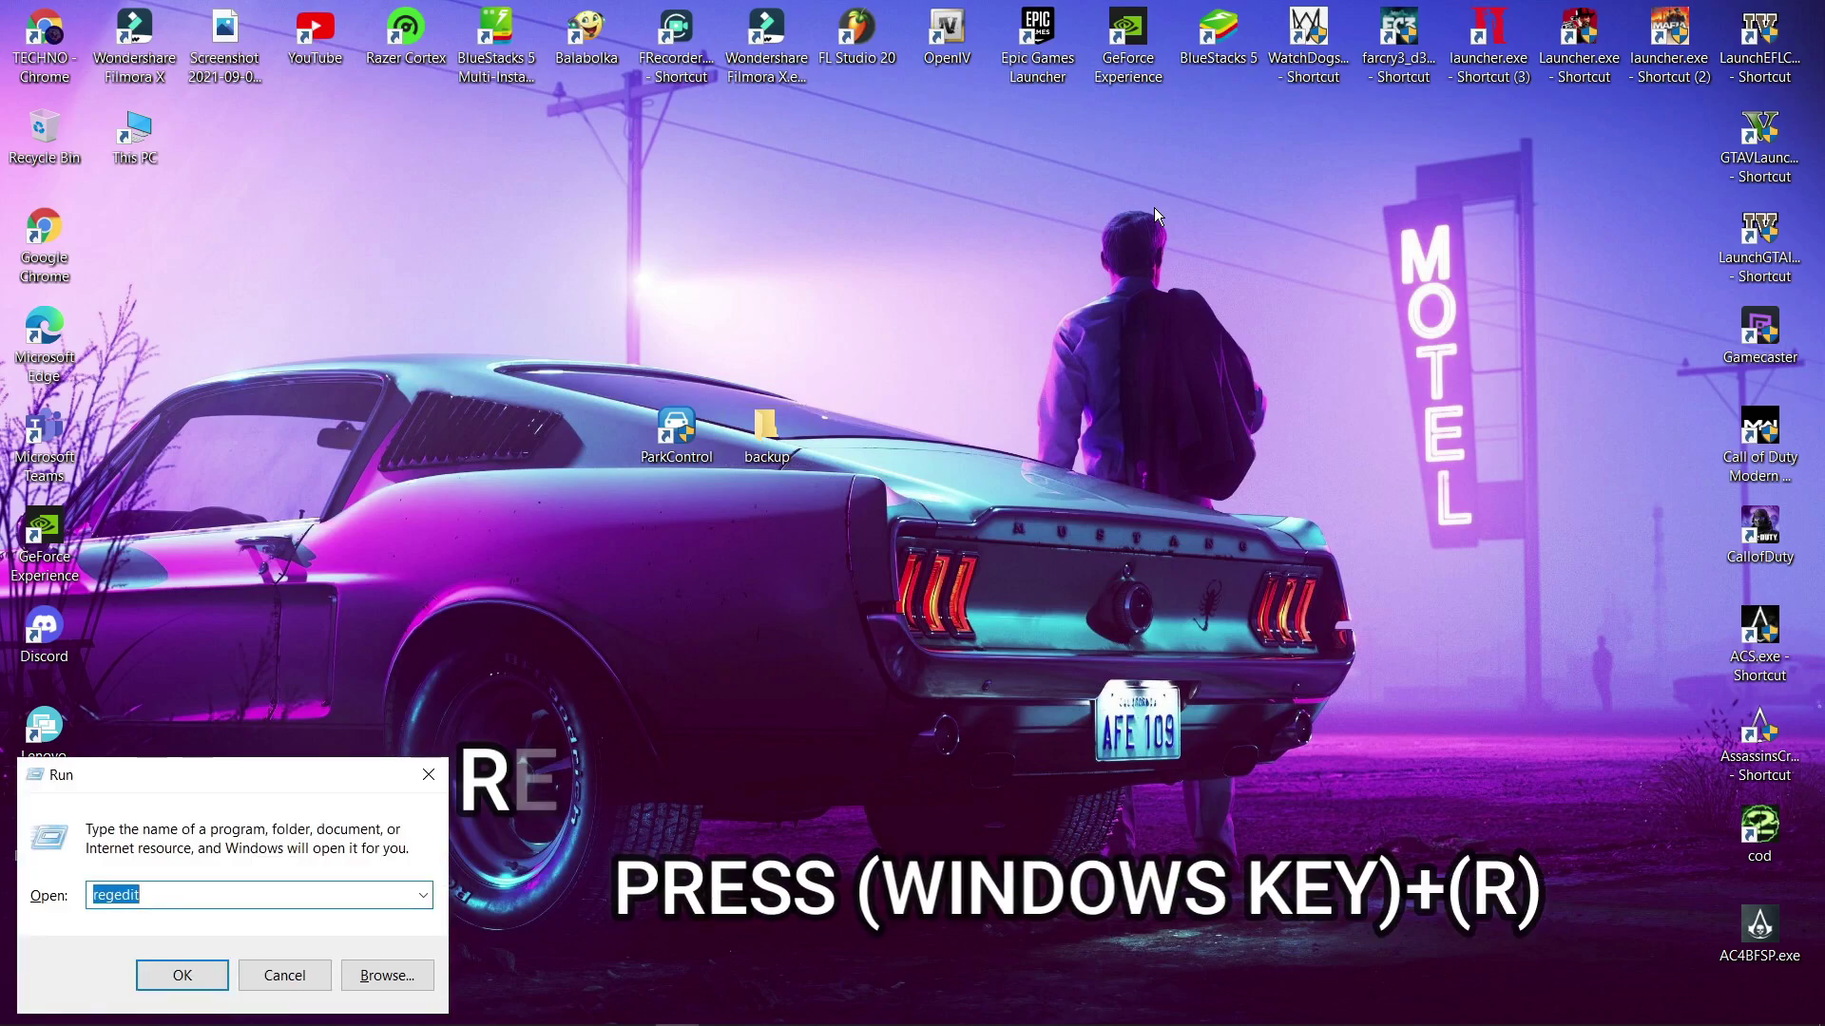
{"action": "type", "text": "regi"}
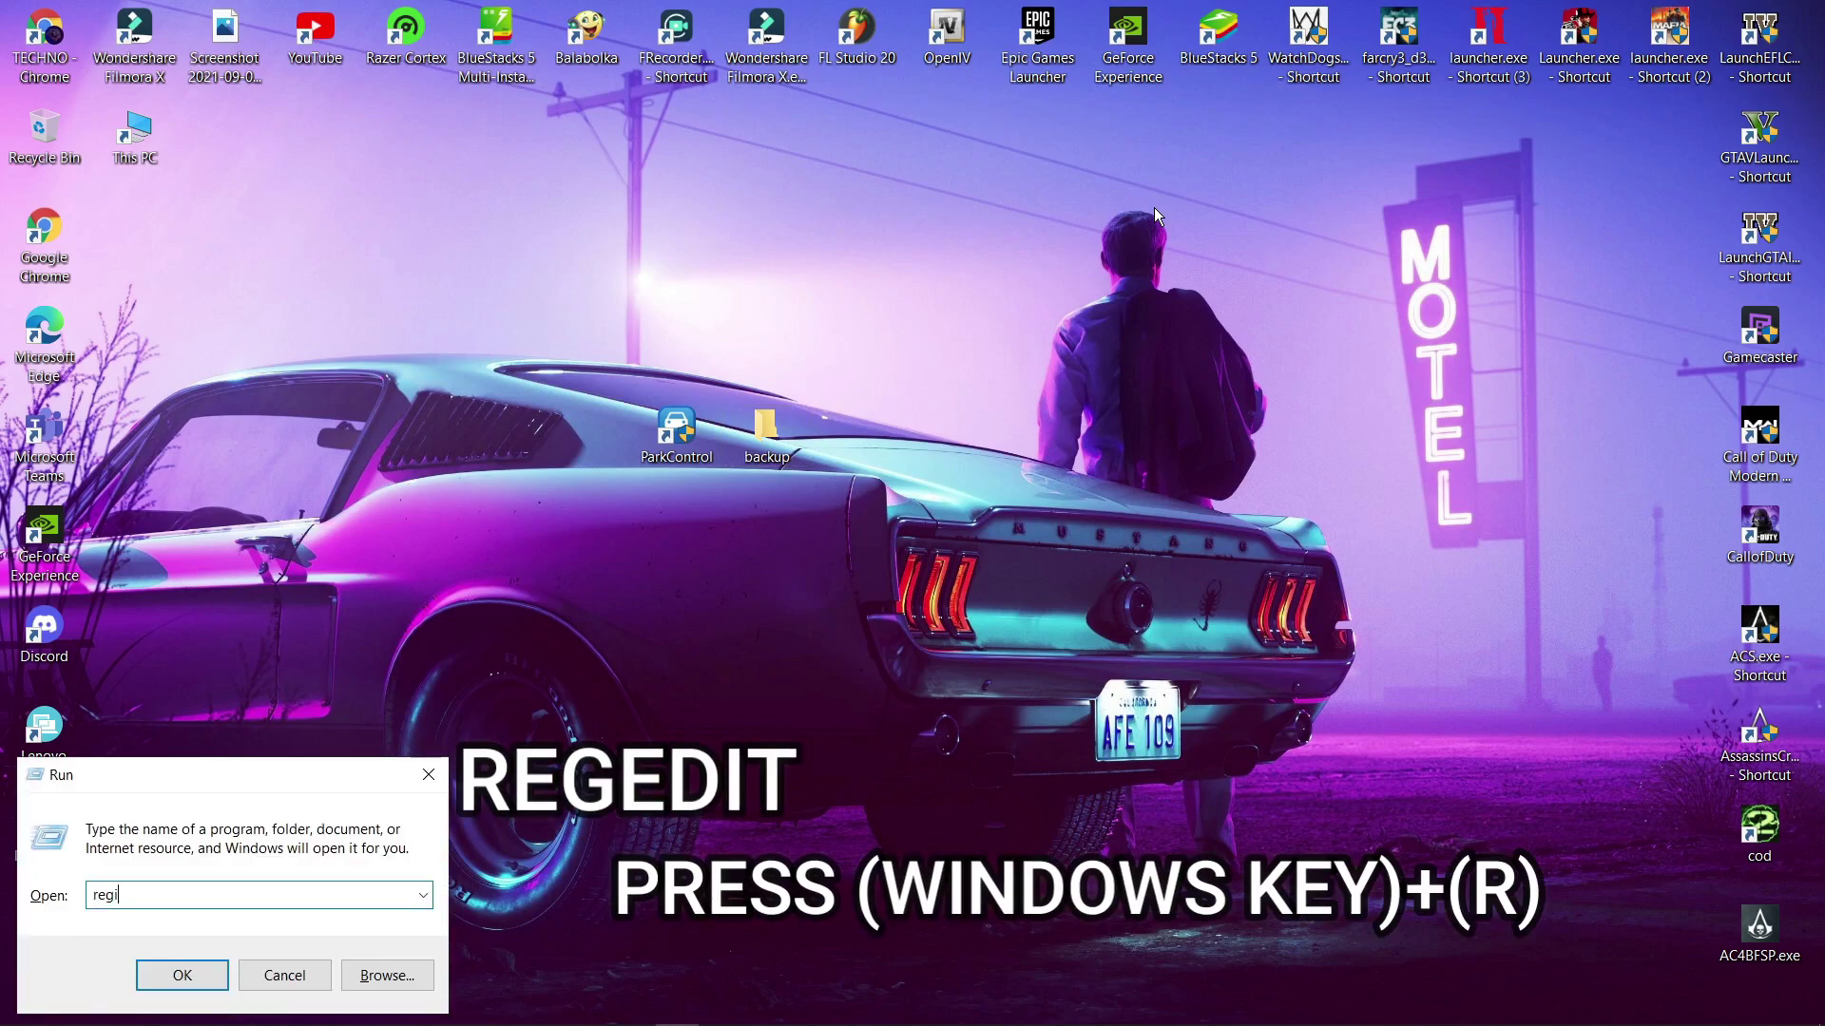
{"action": "key", "text": "BackSpace"}
{"action": "type", "text": "edit"}
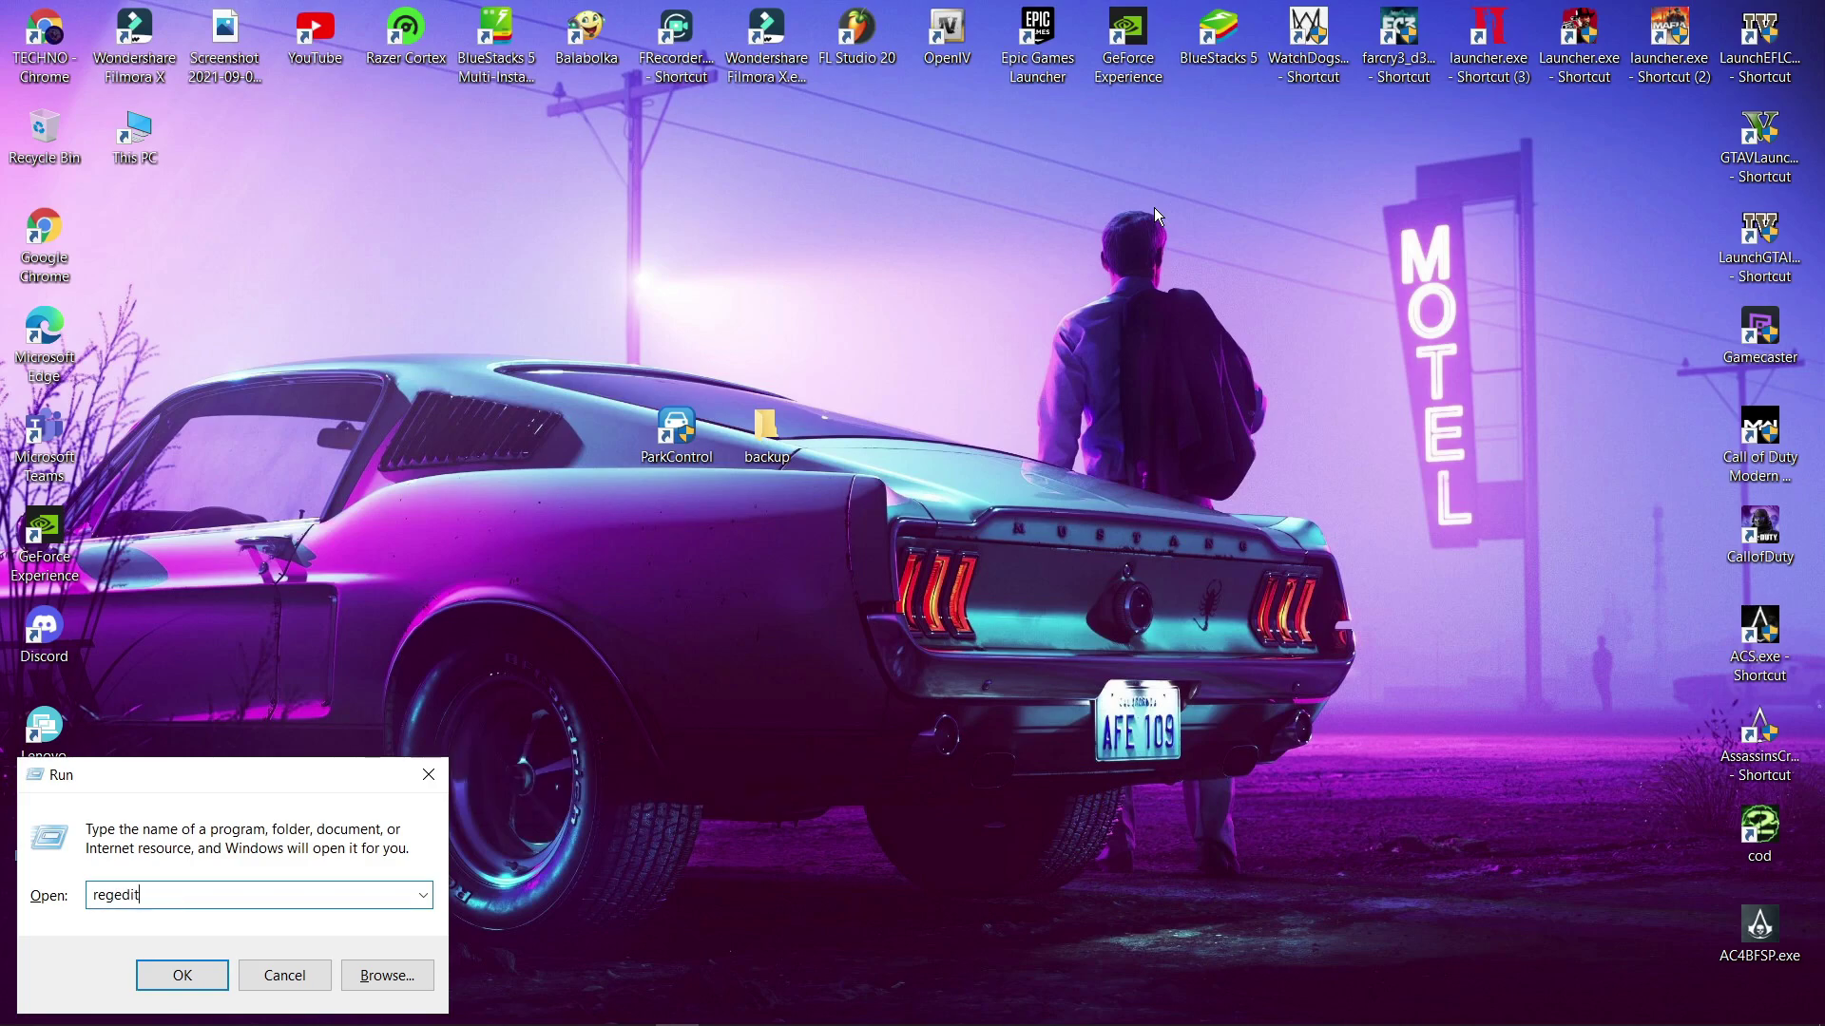
Launch Registry Editor and expand HKEY_LOCAL_MACHINE\SYSTEM\CurrentControlSet\Services.
{"action": "key", "text": "Return"}
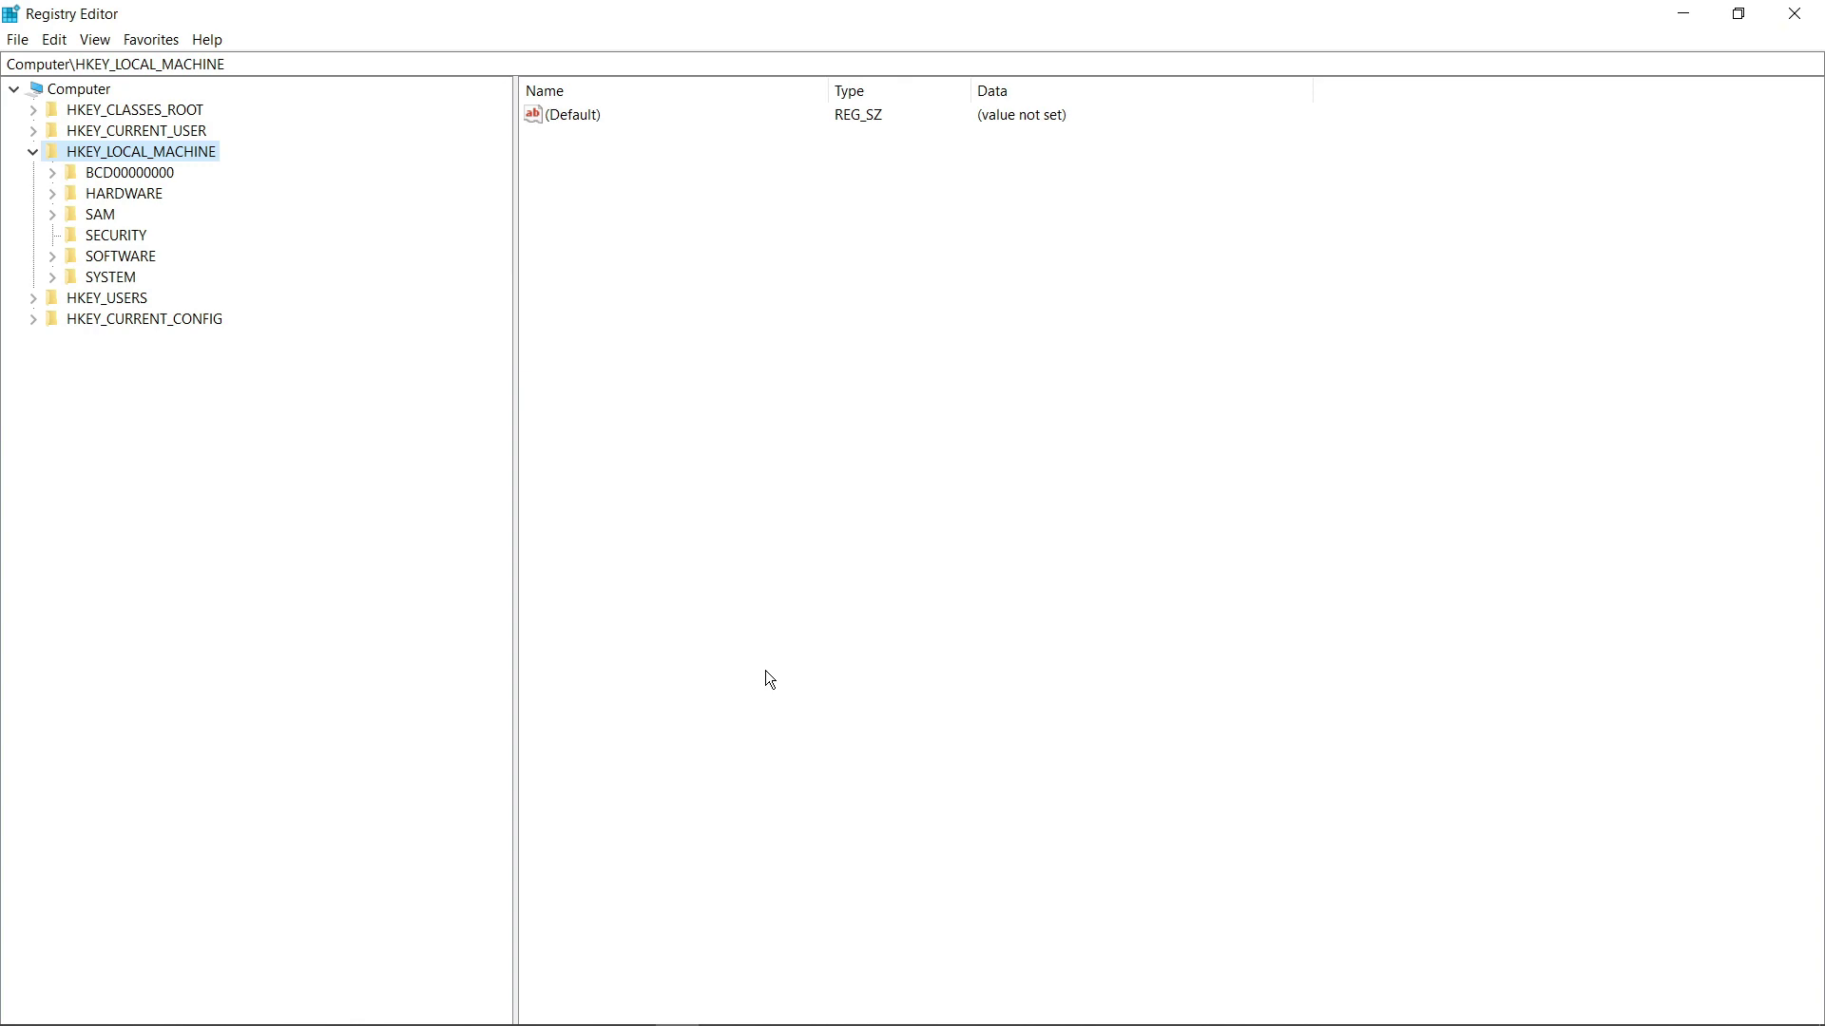
{"action": "left_click", "coordinate": [31, 153]}
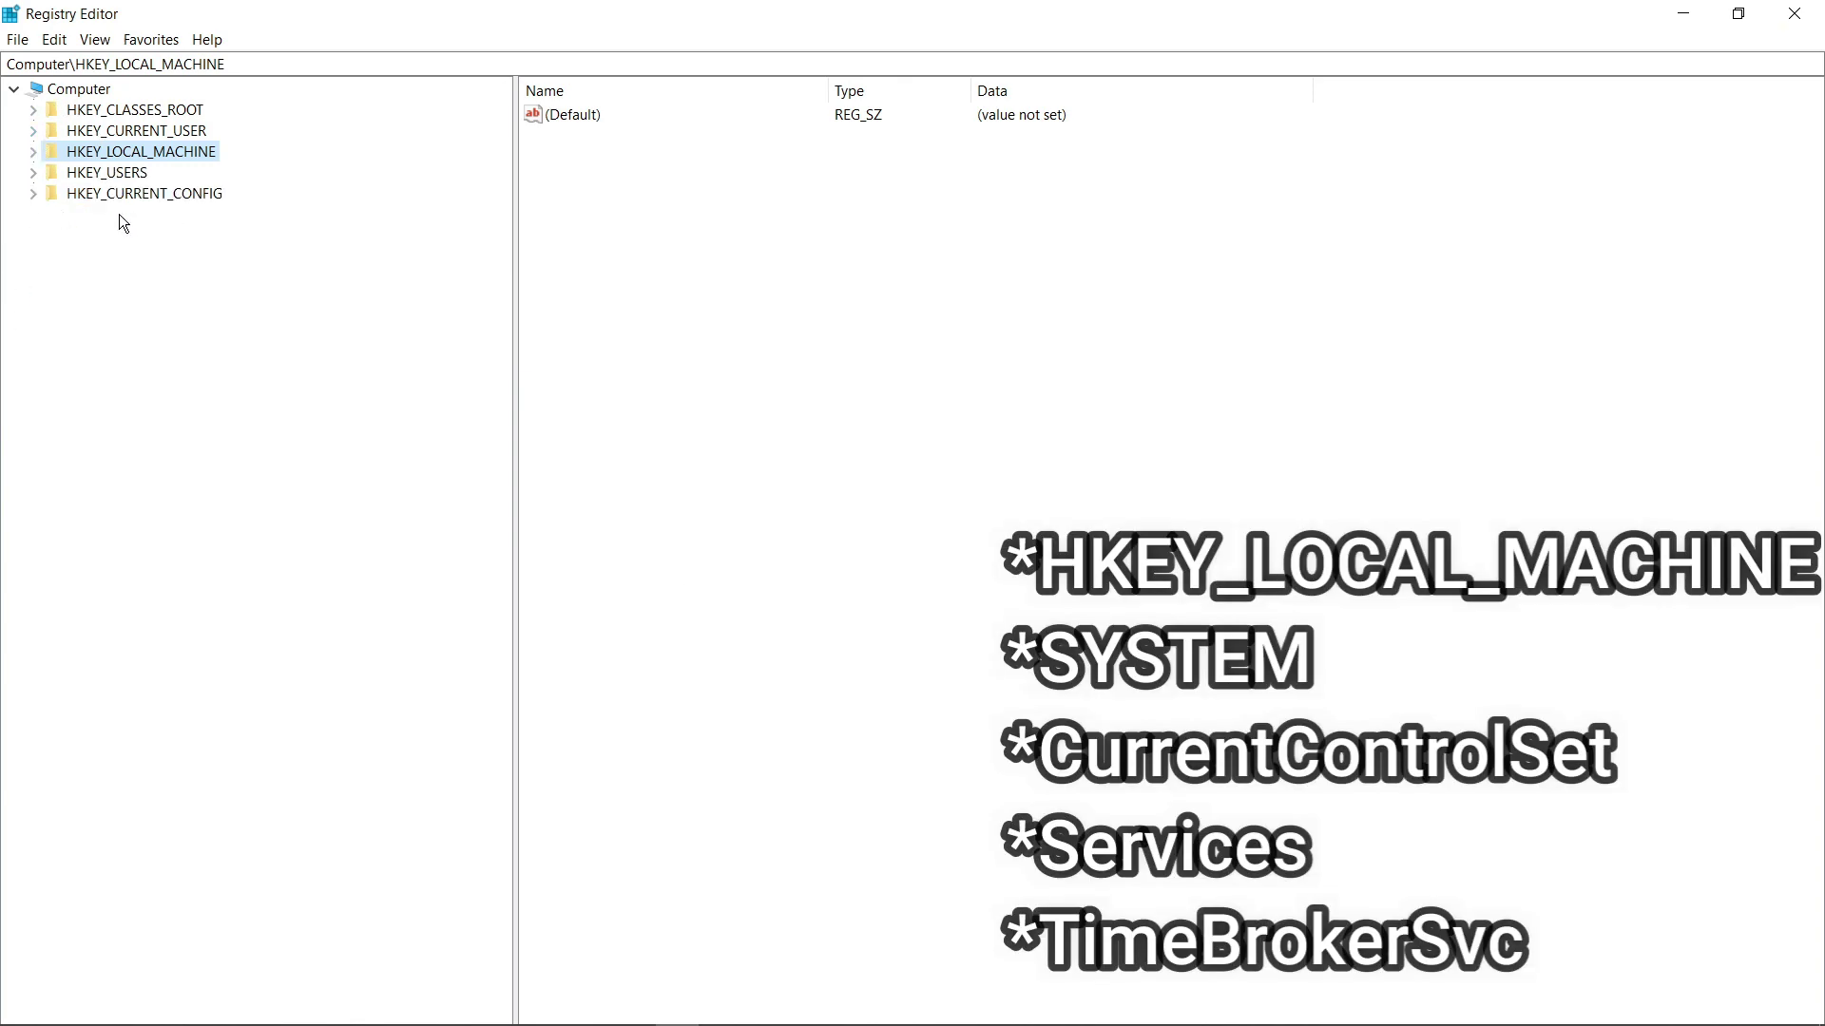
{"action": "double_click", "coordinate": [118, 151]}
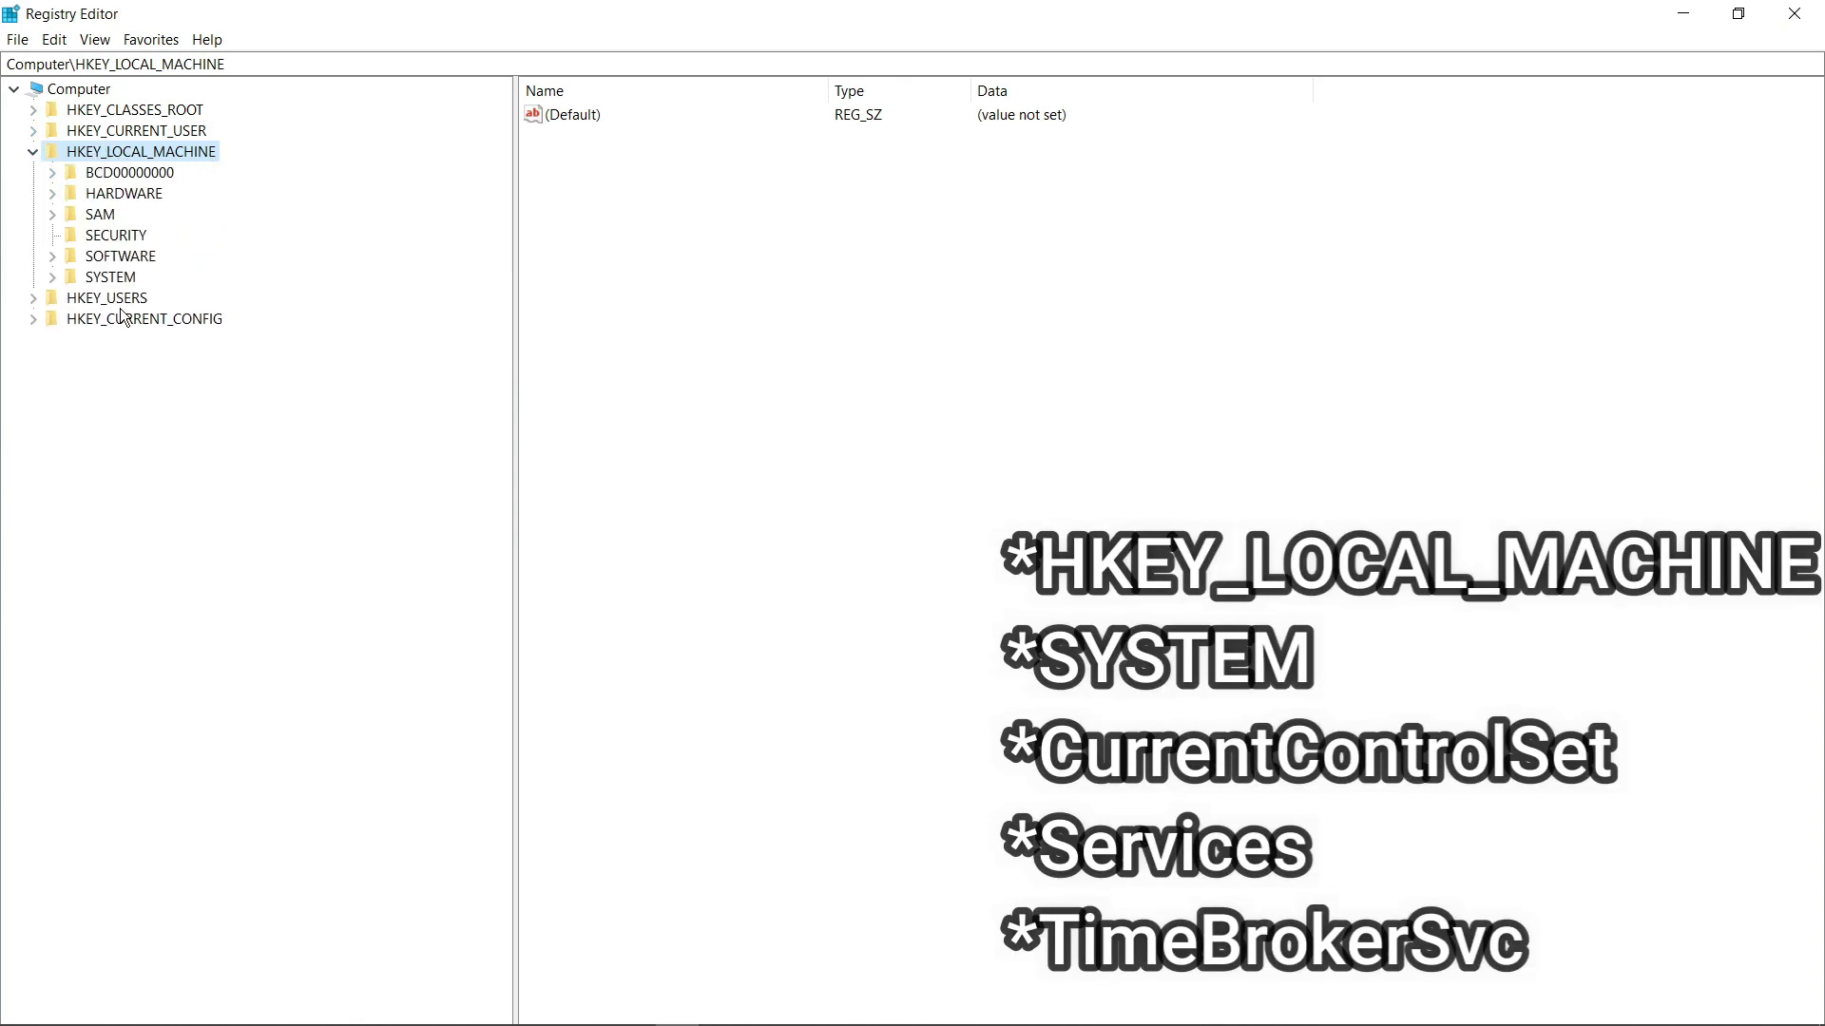
{"action": "double_click", "coordinate": [91, 277]}
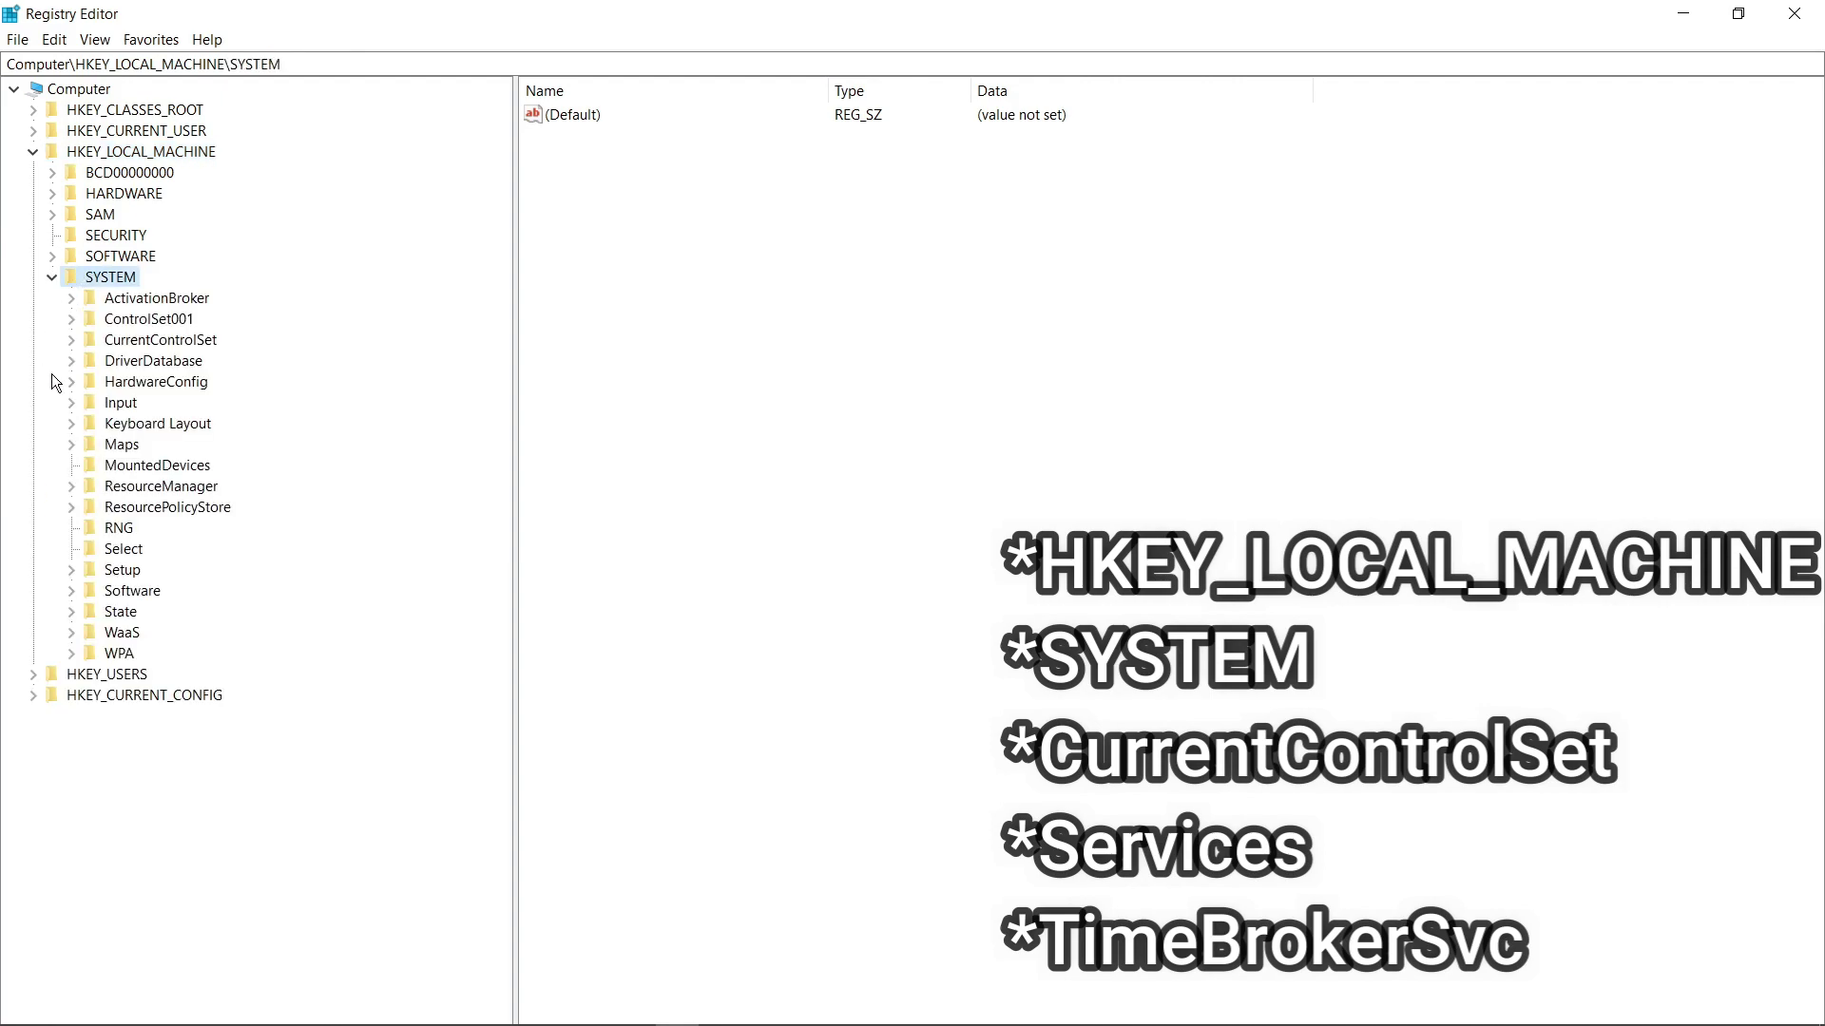
{"action": "double_click", "coordinate": [123, 340]}
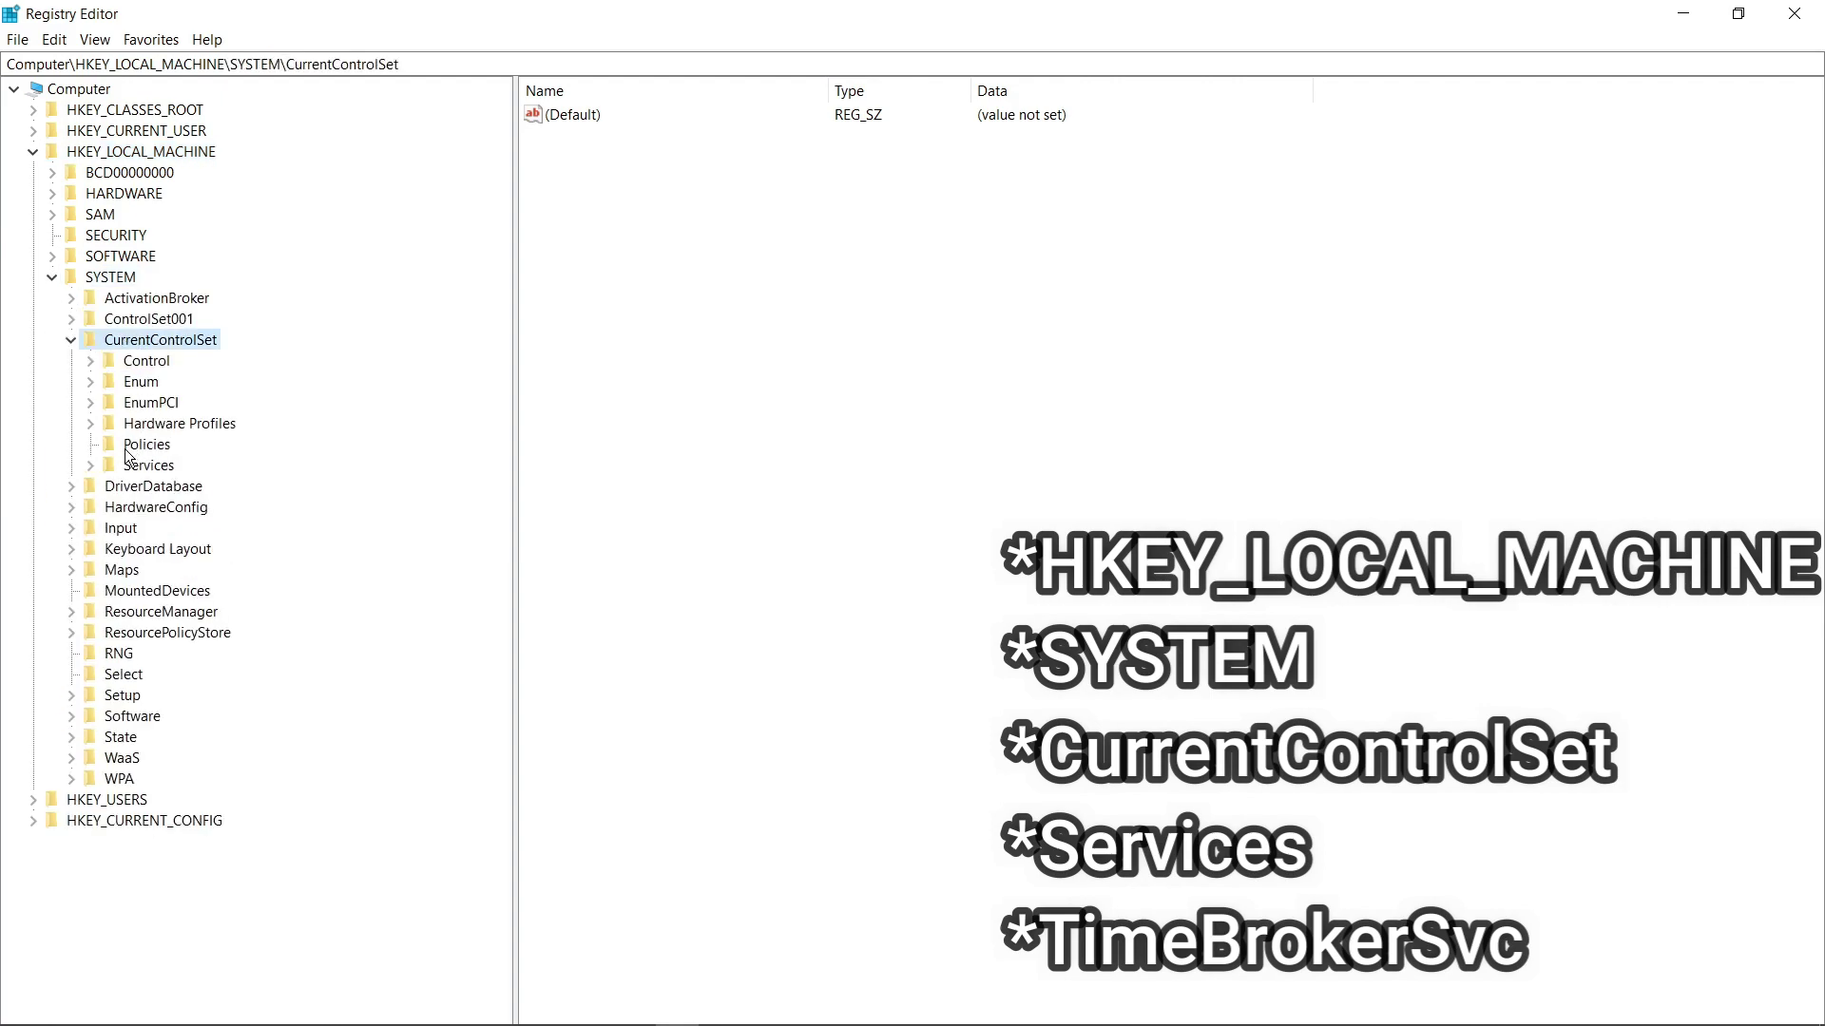
{"action": "double_click", "coordinate": [126, 466]}
Find the TimeBrokerSvc key under Services and select its Start value.
{"action": "scroll", "coordinate": [181, 451], "scroll_direction": "down", "scroll_amount": 6}
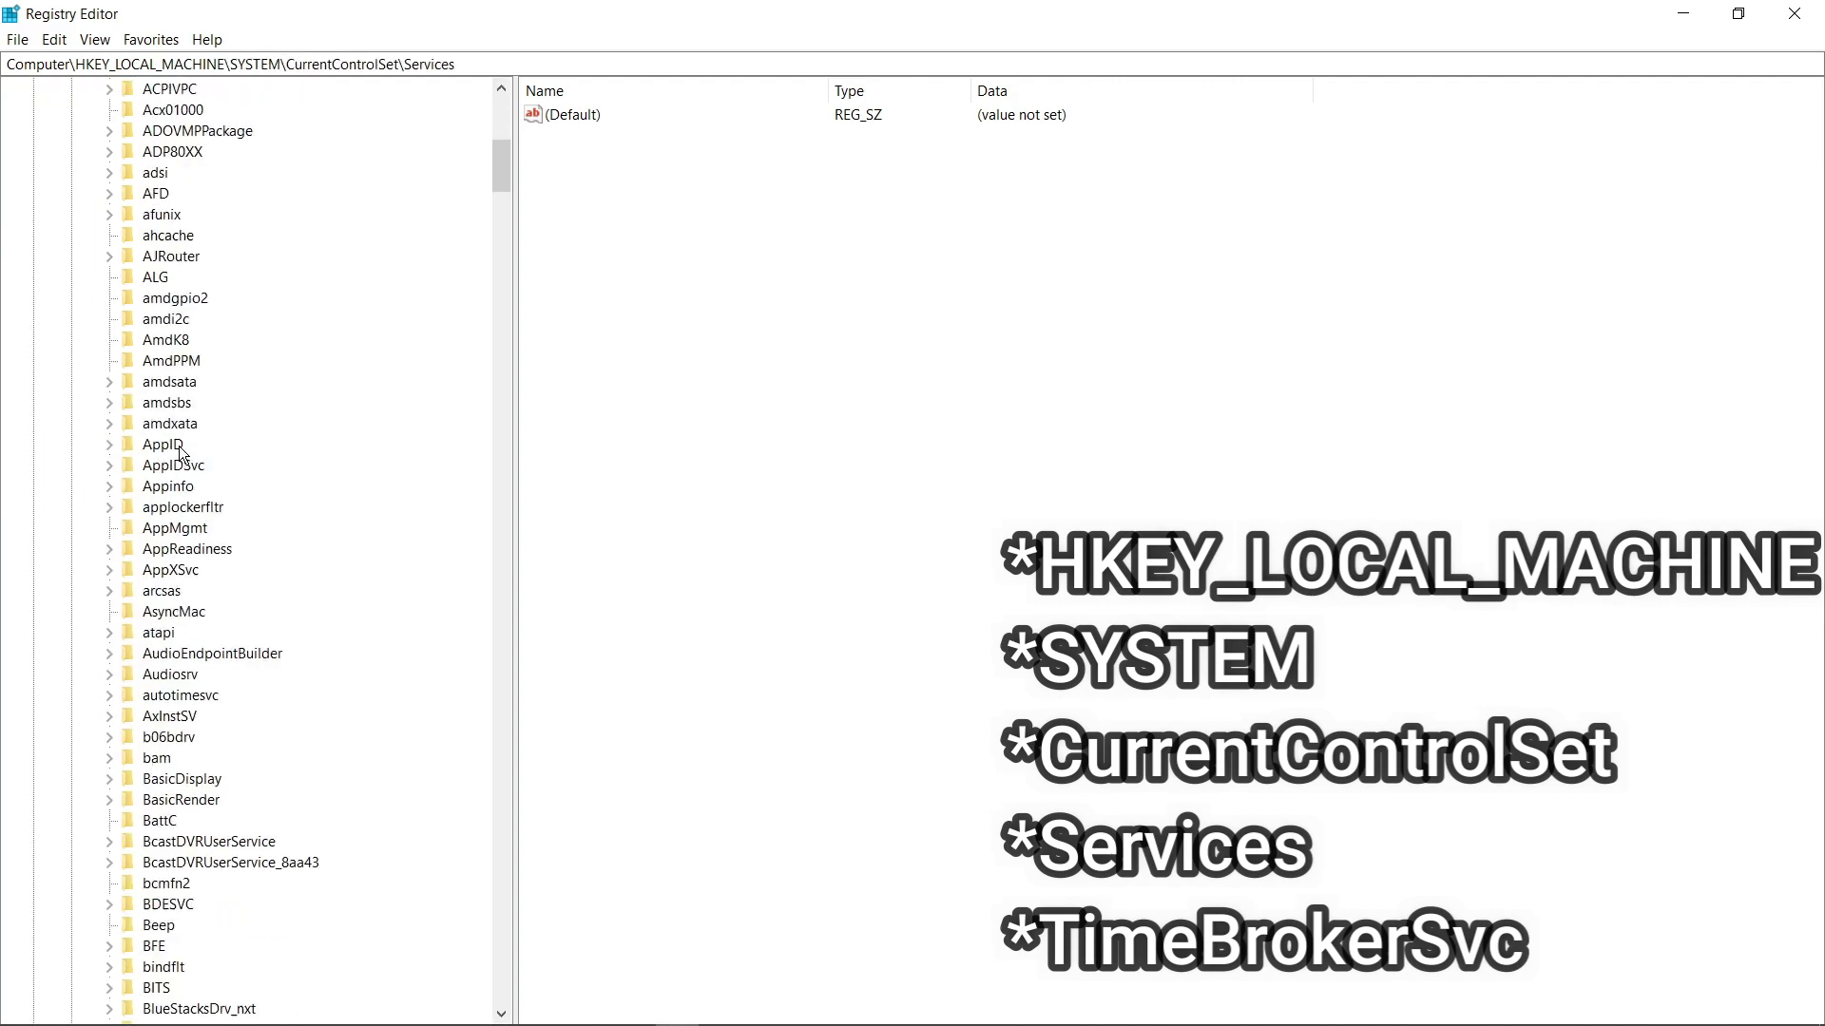
{"action": "scroll", "coordinate": [333, 290], "scroll_direction": "down", "scroll_amount": 10}
{"action": "left_click_drag", "start_coordinate": [500, 194], "coordinate": [504, 787]}
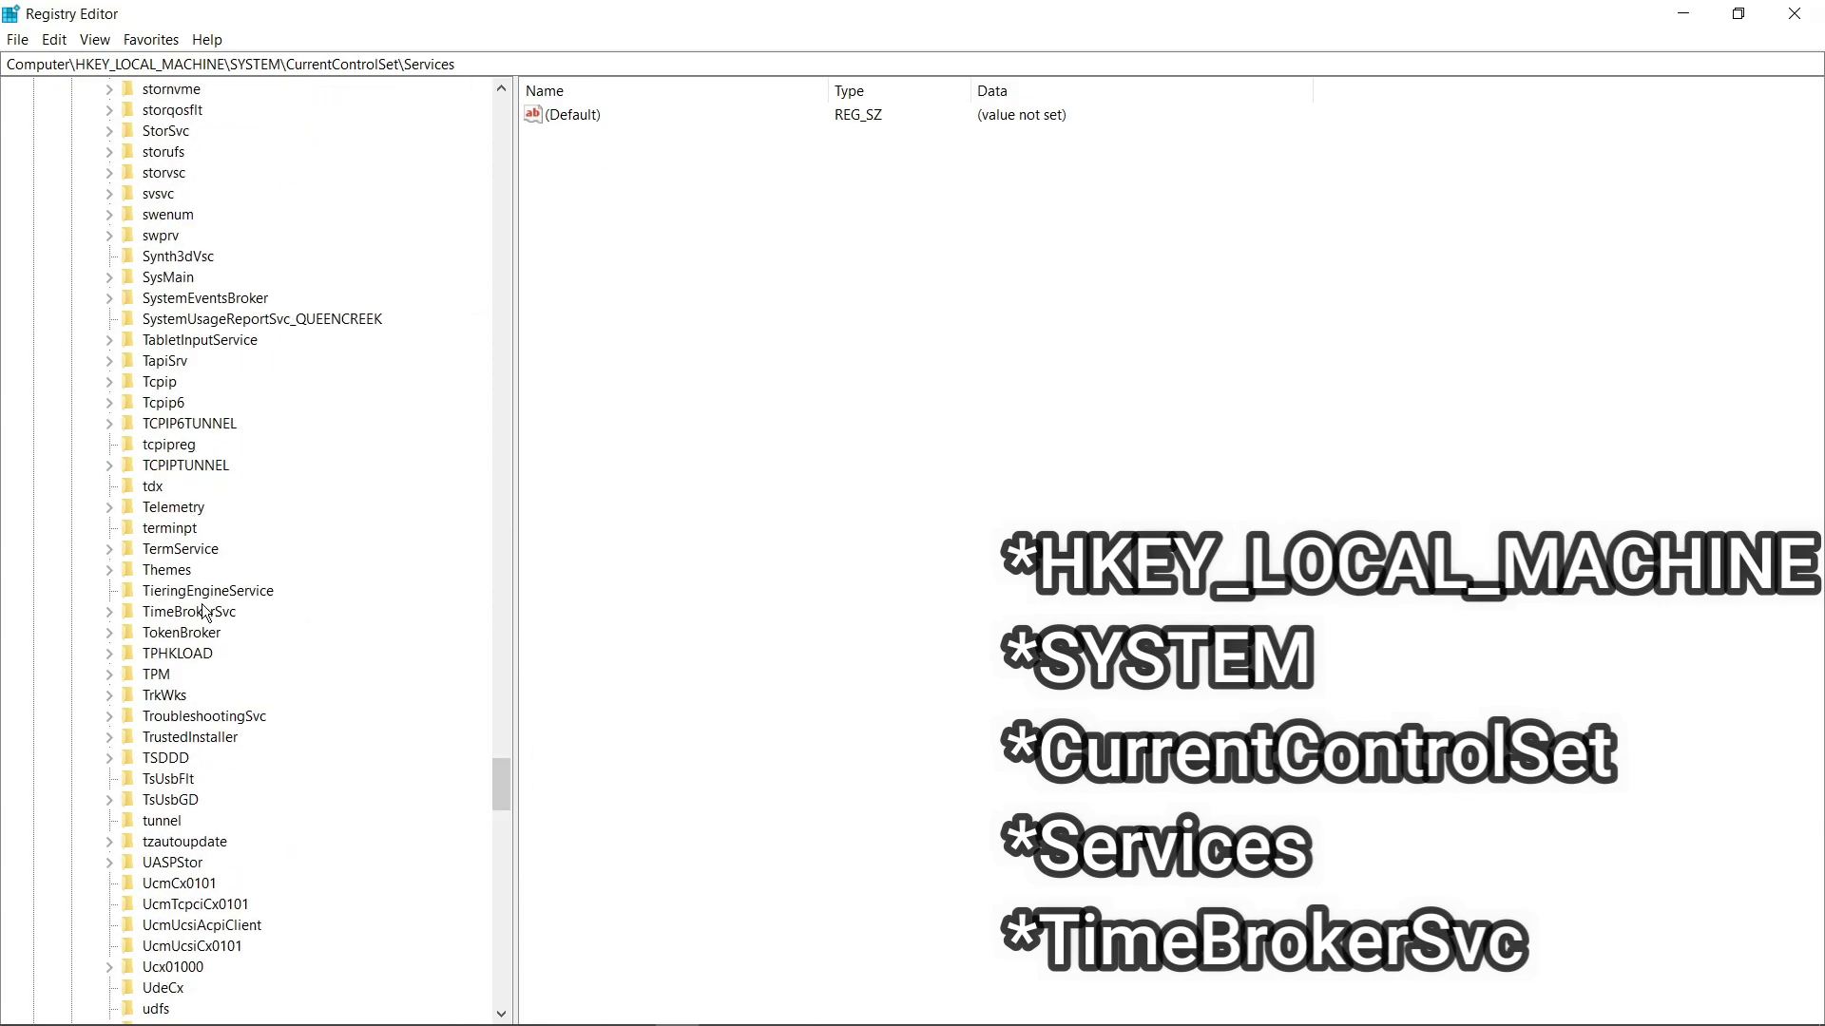
{"action": "scroll", "coordinate": [237, 703], "scroll_direction": "down", "scroll_amount": 1}
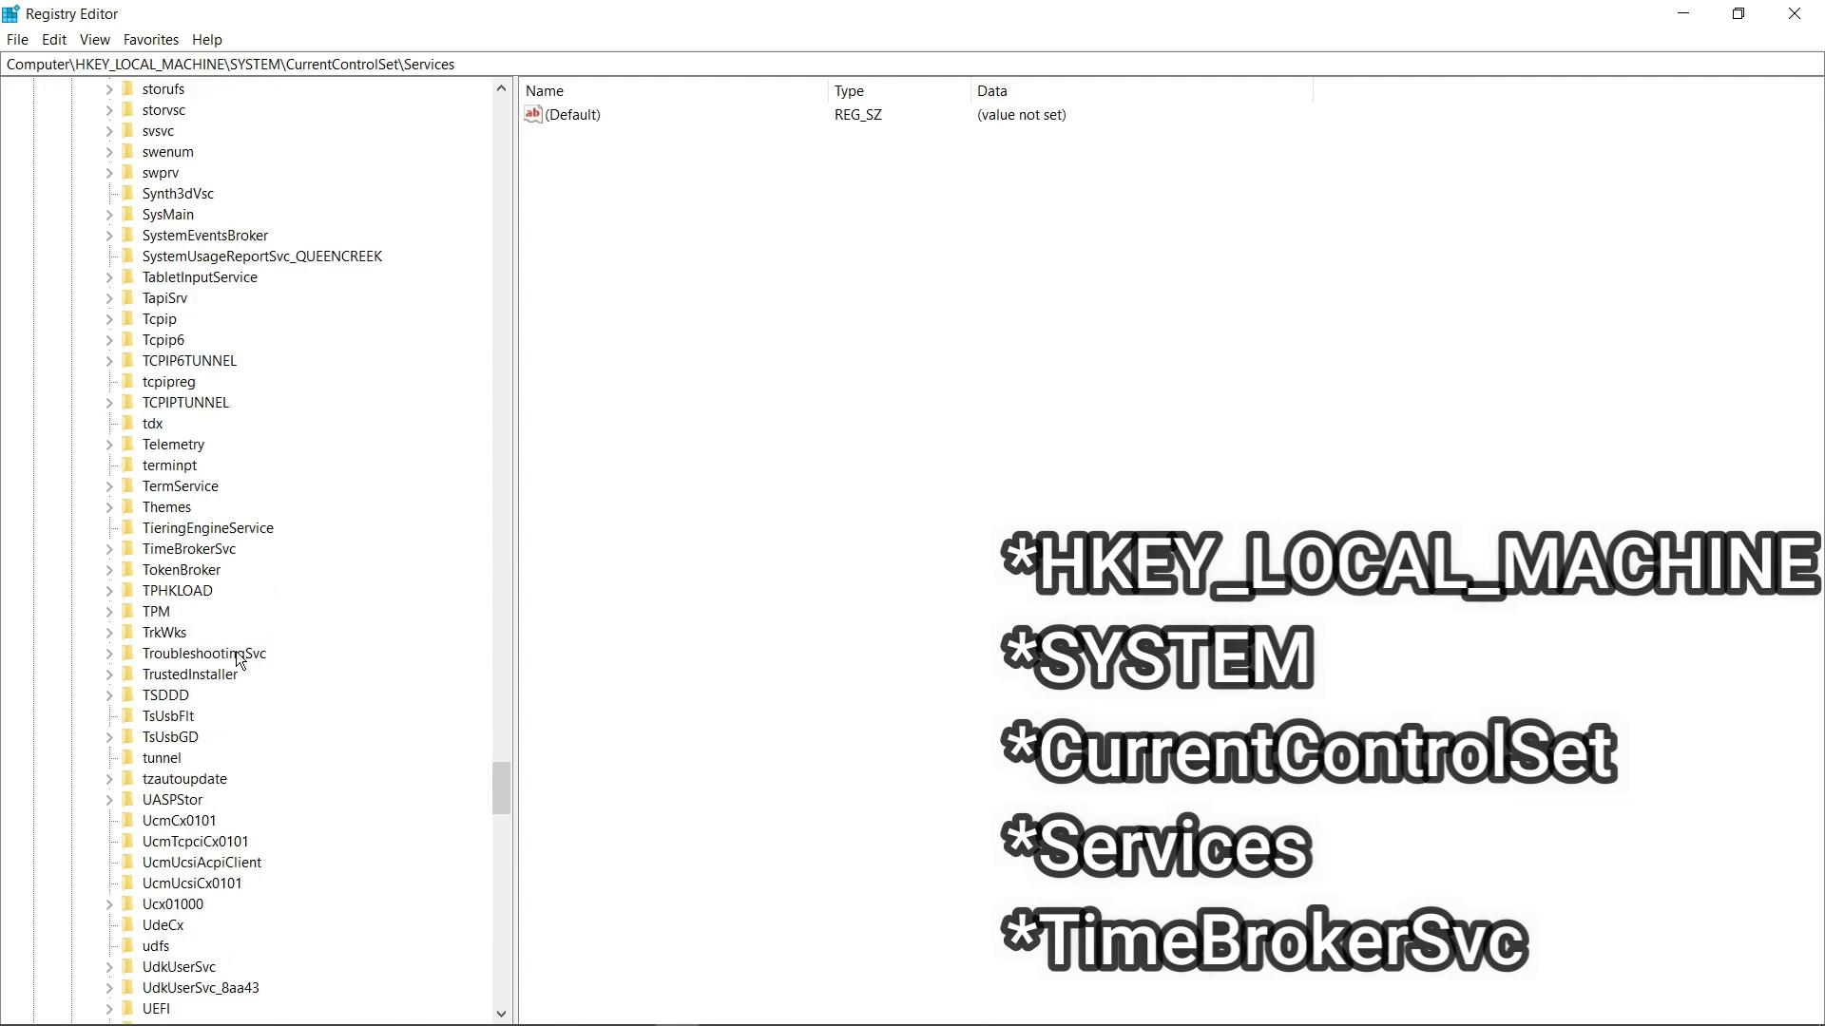
{"action": "scroll", "coordinate": [237, 666], "scroll_direction": "down", "scroll_amount": 3}
{"action": "scroll", "coordinate": [235, 650], "scroll_direction": "down", "scroll_amount": 1}
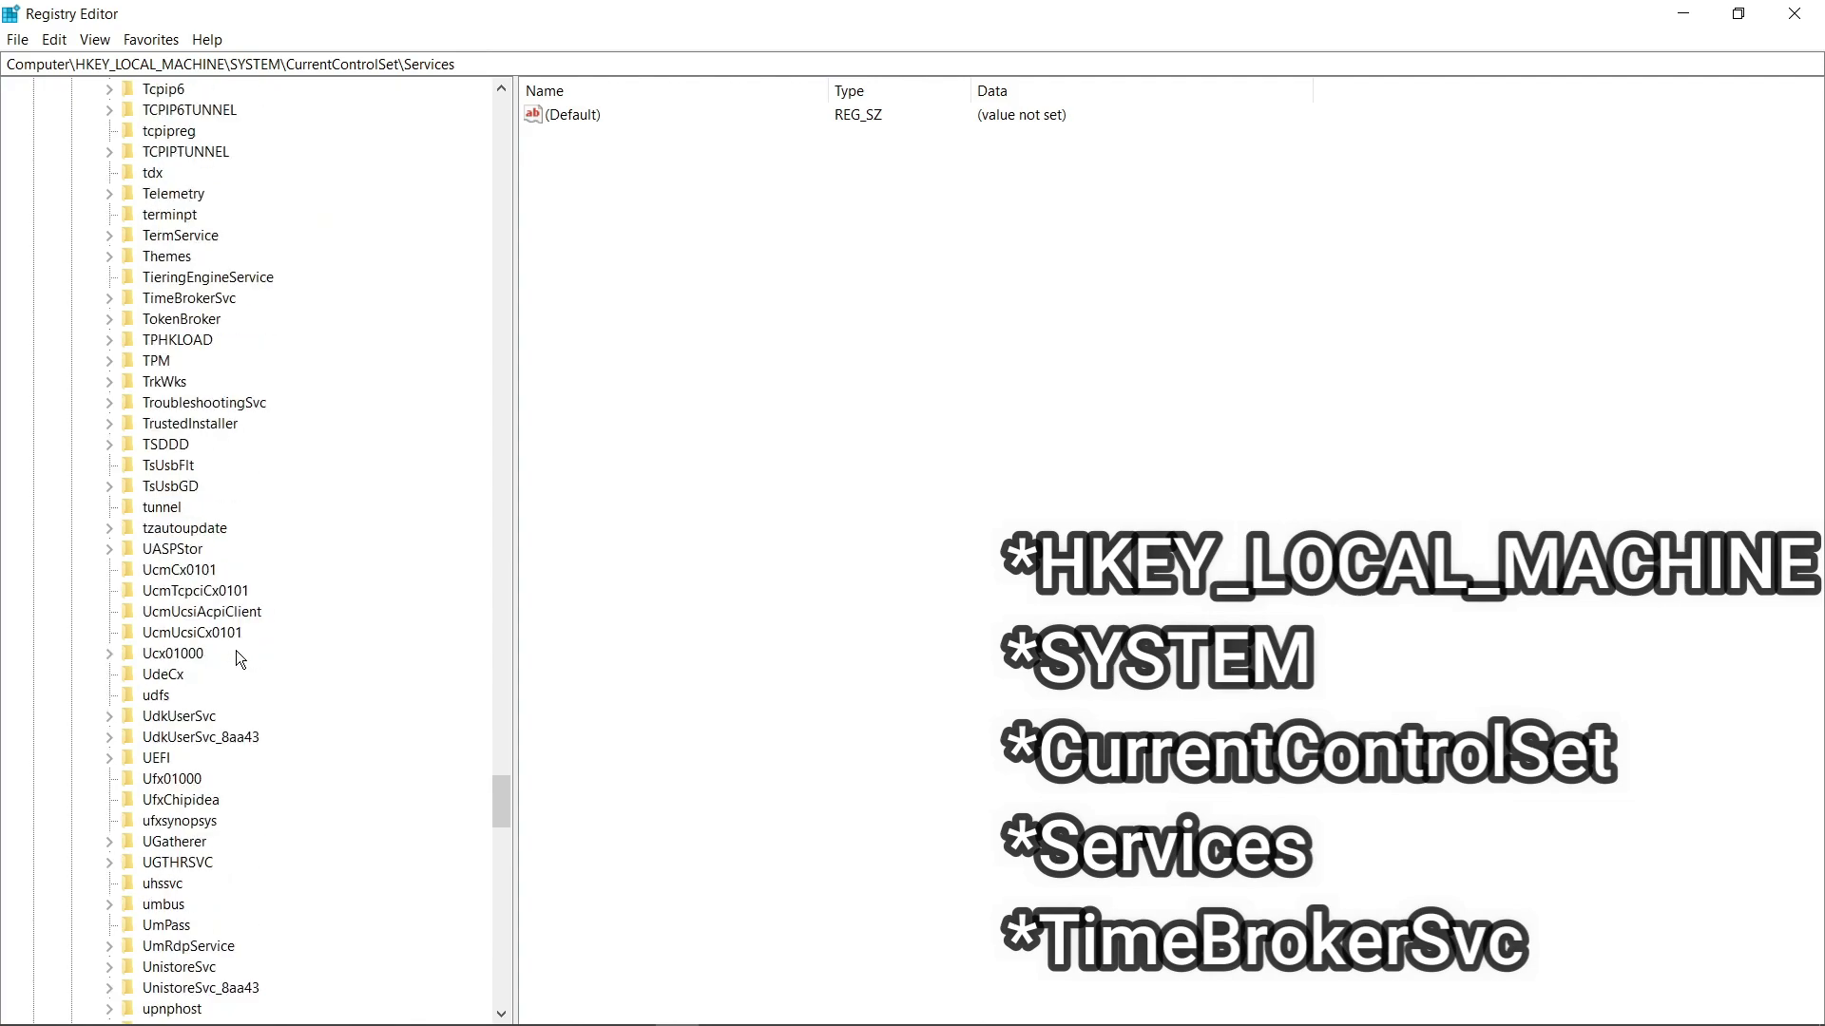
{"action": "scroll", "coordinate": [237, 646], "scroll_direction": "up", "scroll_amount": 5}
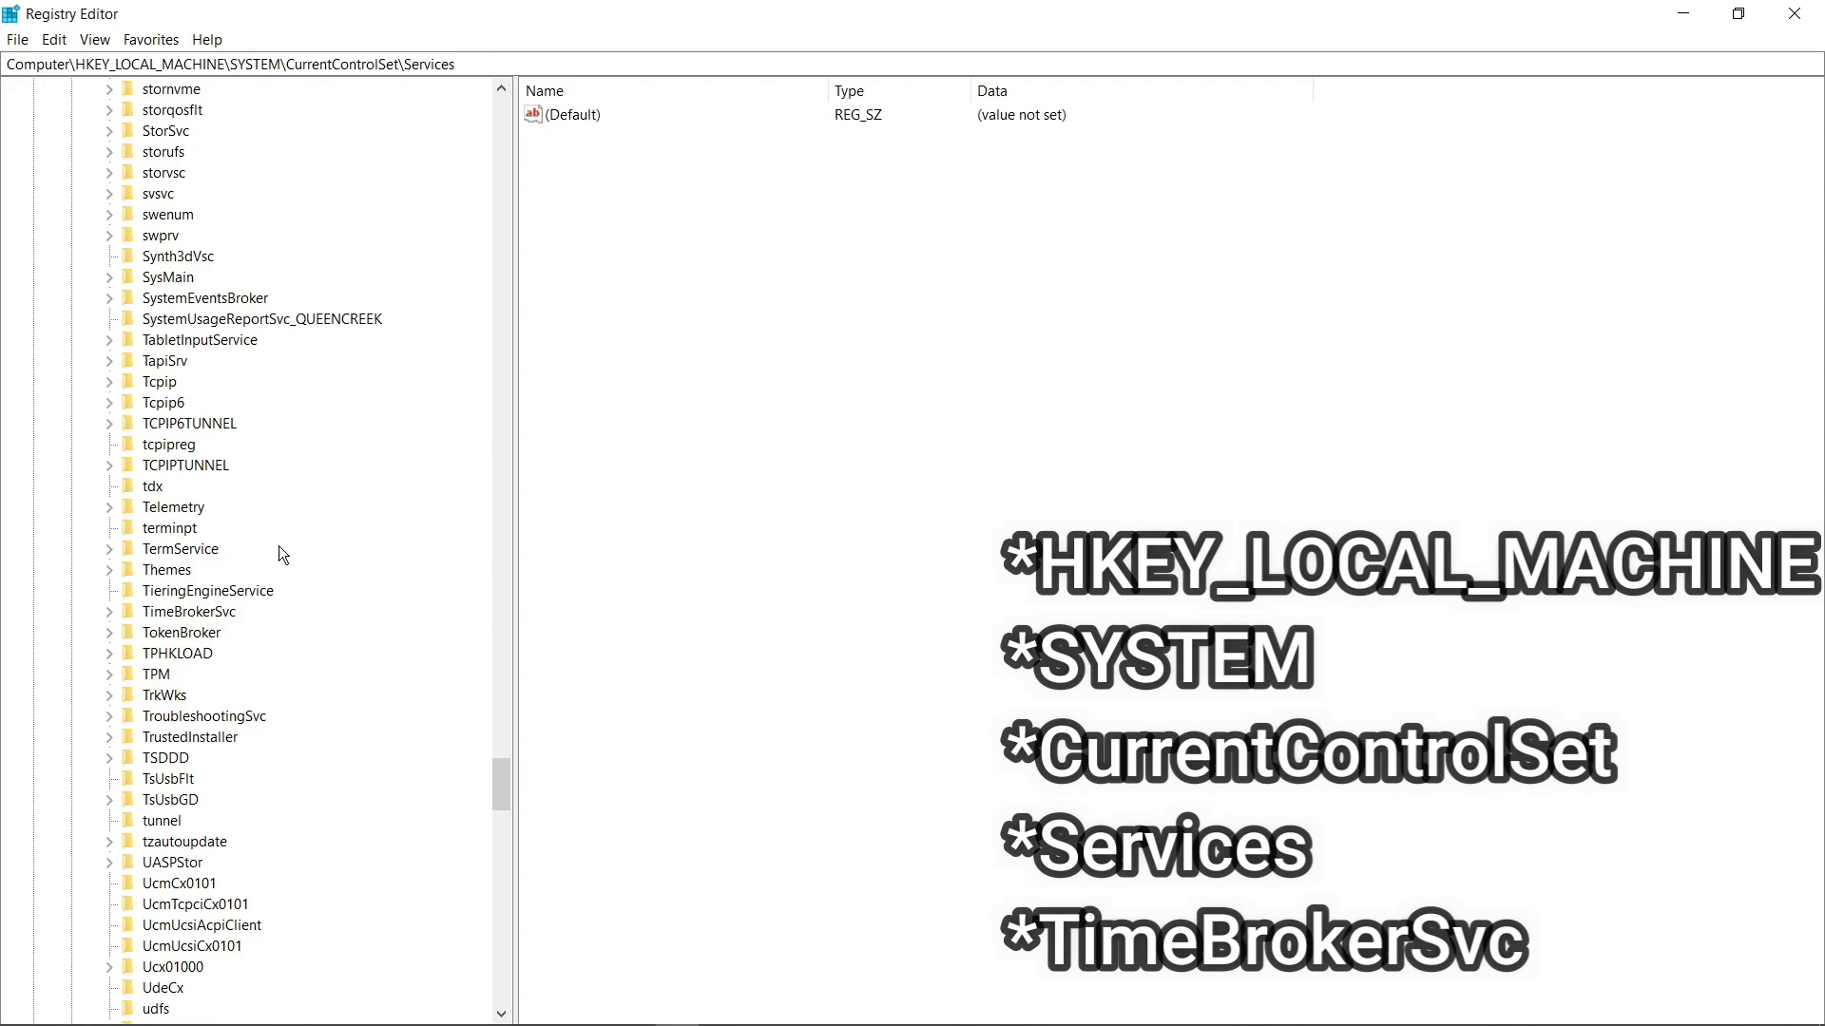
{"action": "left_click", "coordinate": [207, 614]}
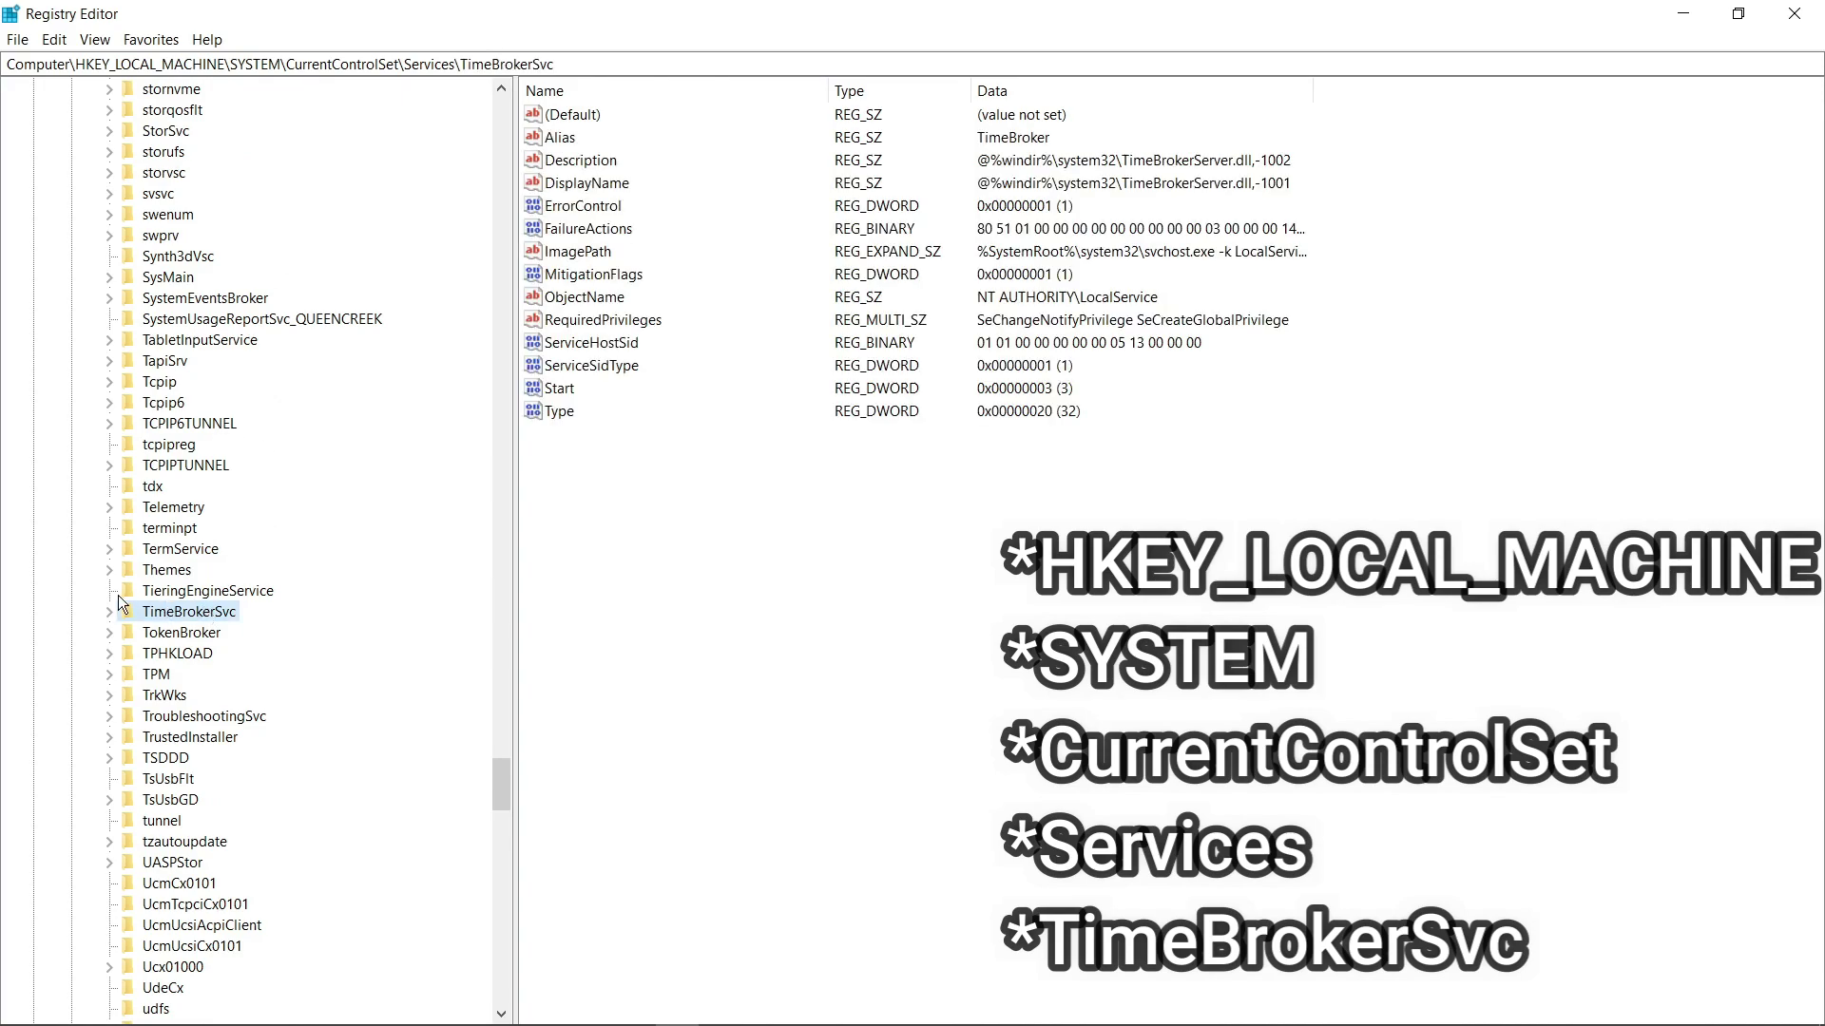
{"action": "double_click", "coordinate": [183, 618]}
{"action": "left_click", "coordinate": [540, 387]}
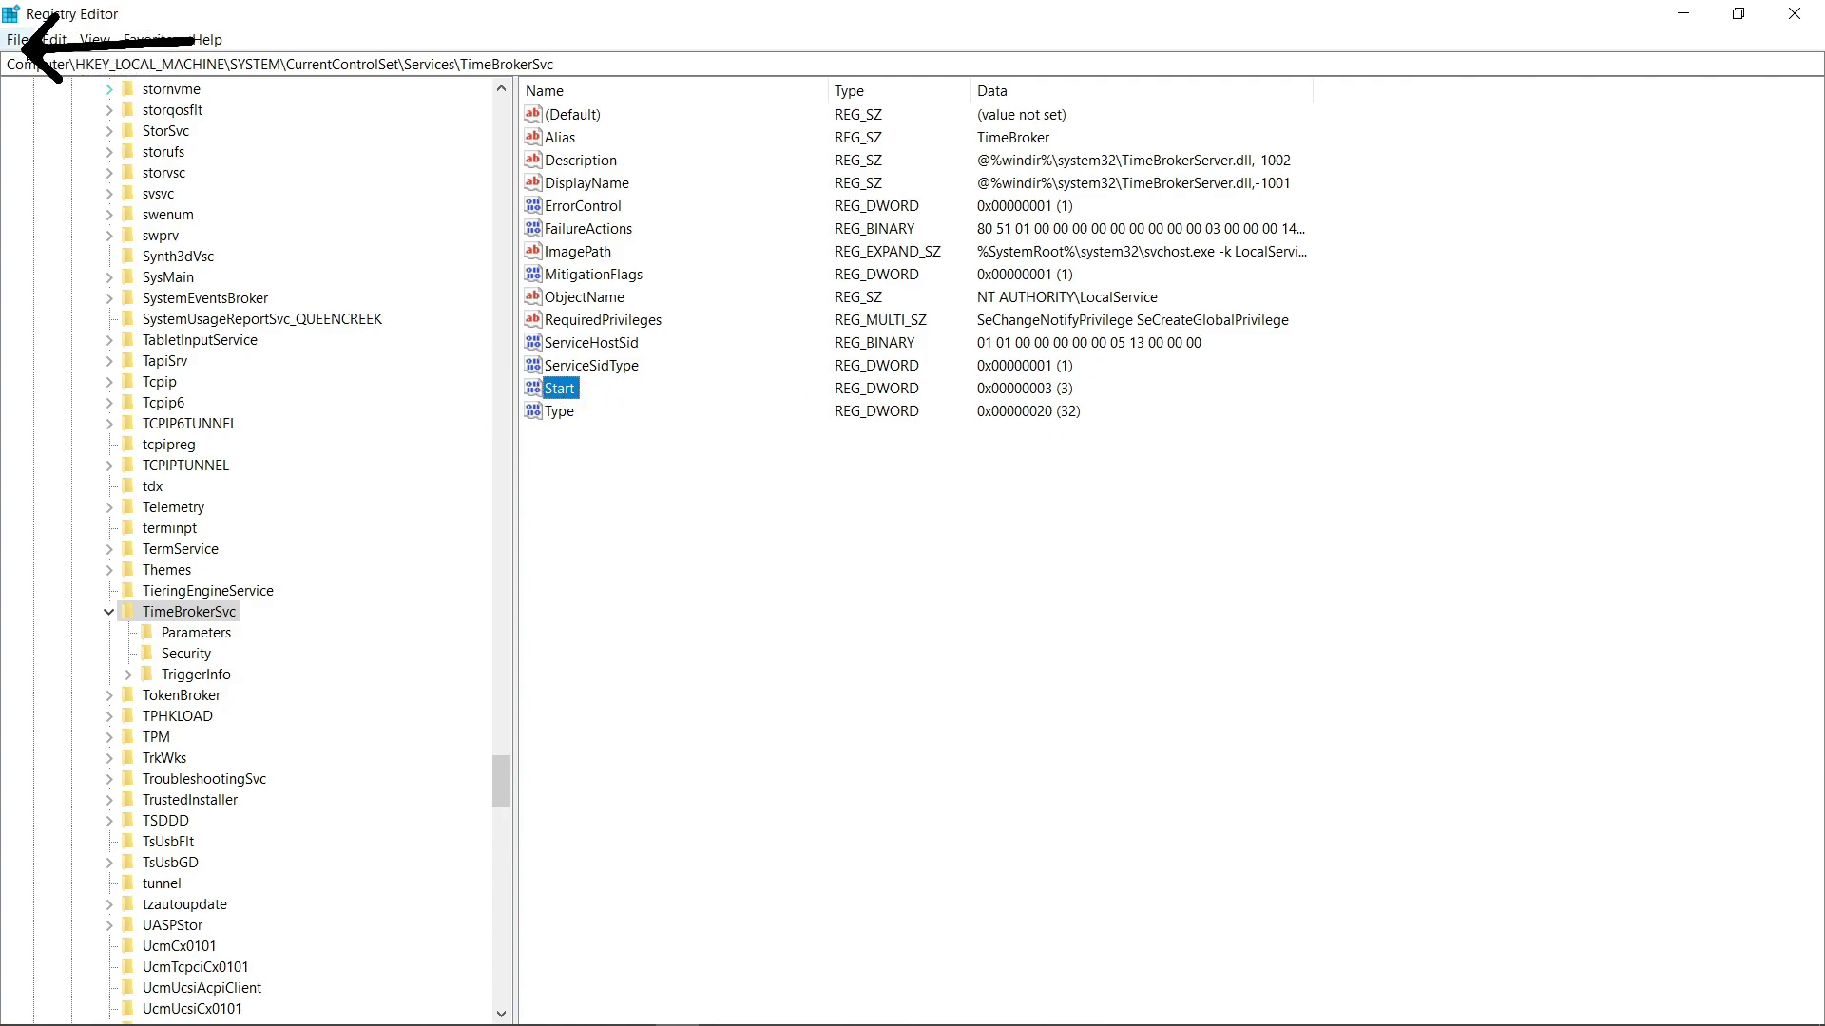
Export the TimeBrokerSvc key as 'backup' into the Desktop\backup folder.
{"action": "left_click", "coordinate": [17, 39]}
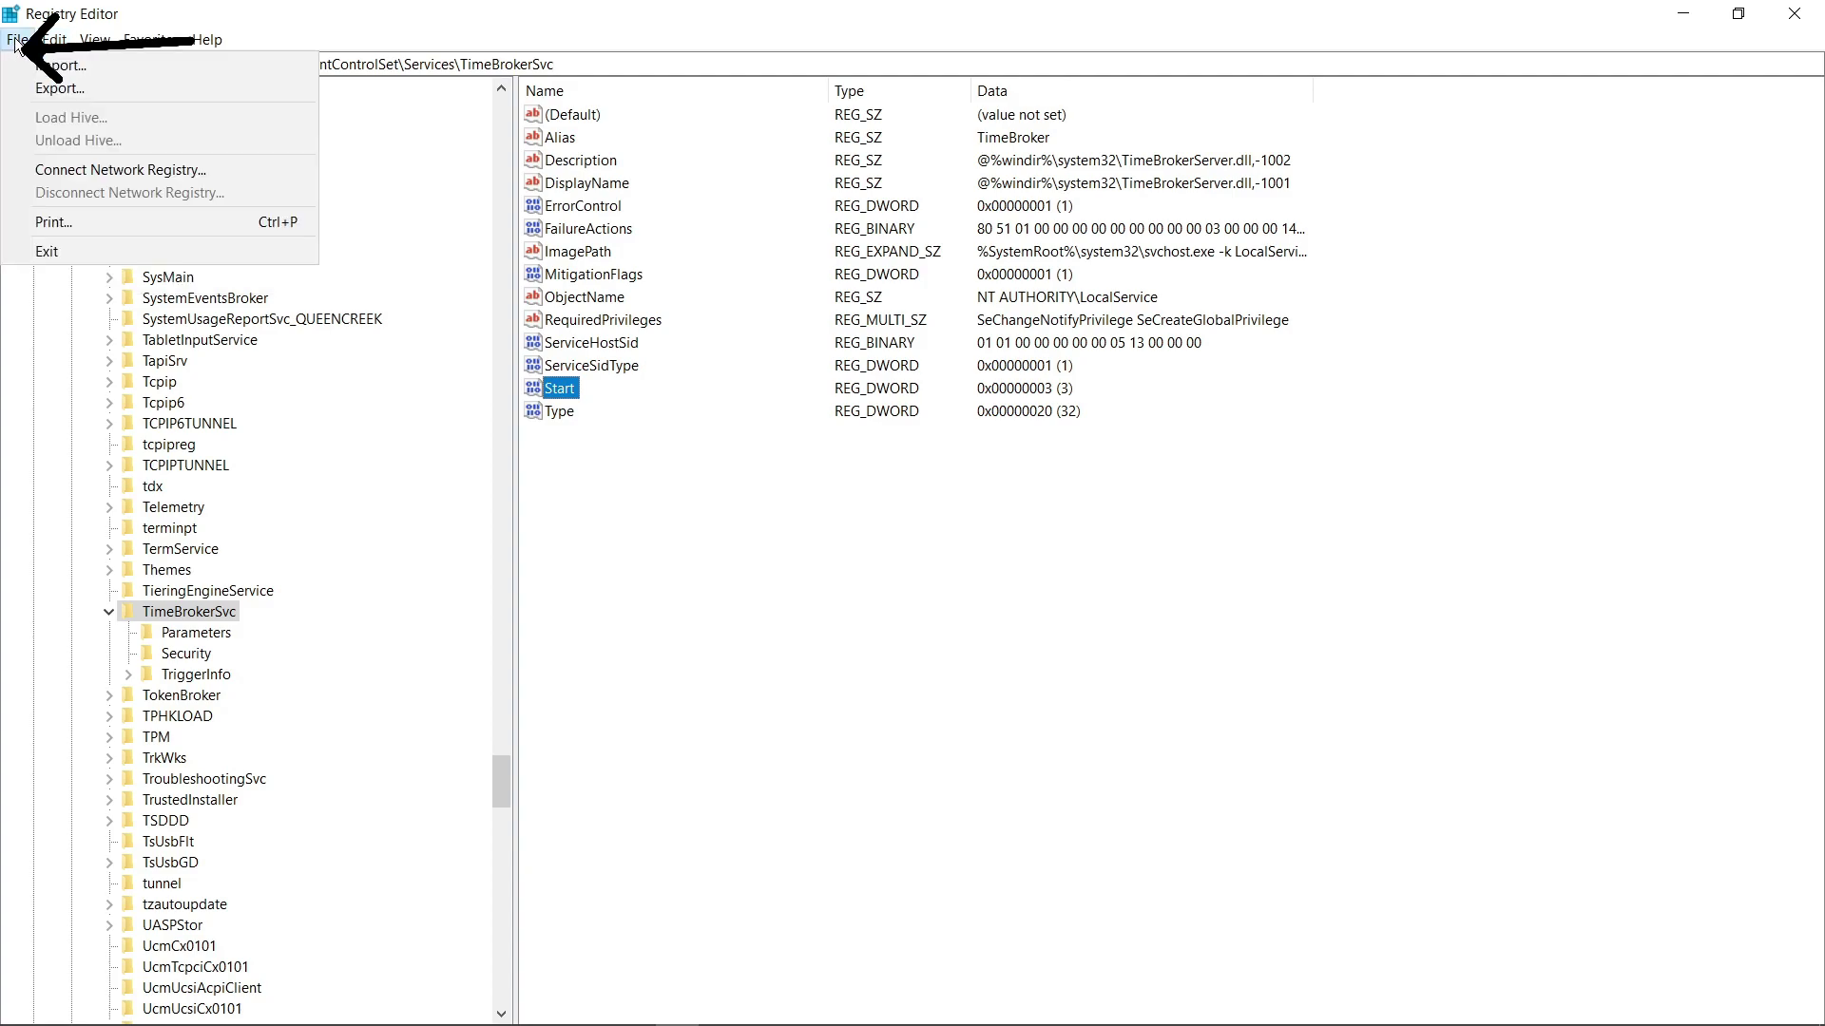
{"action": "left_click", "coordinate": [60, 87]}
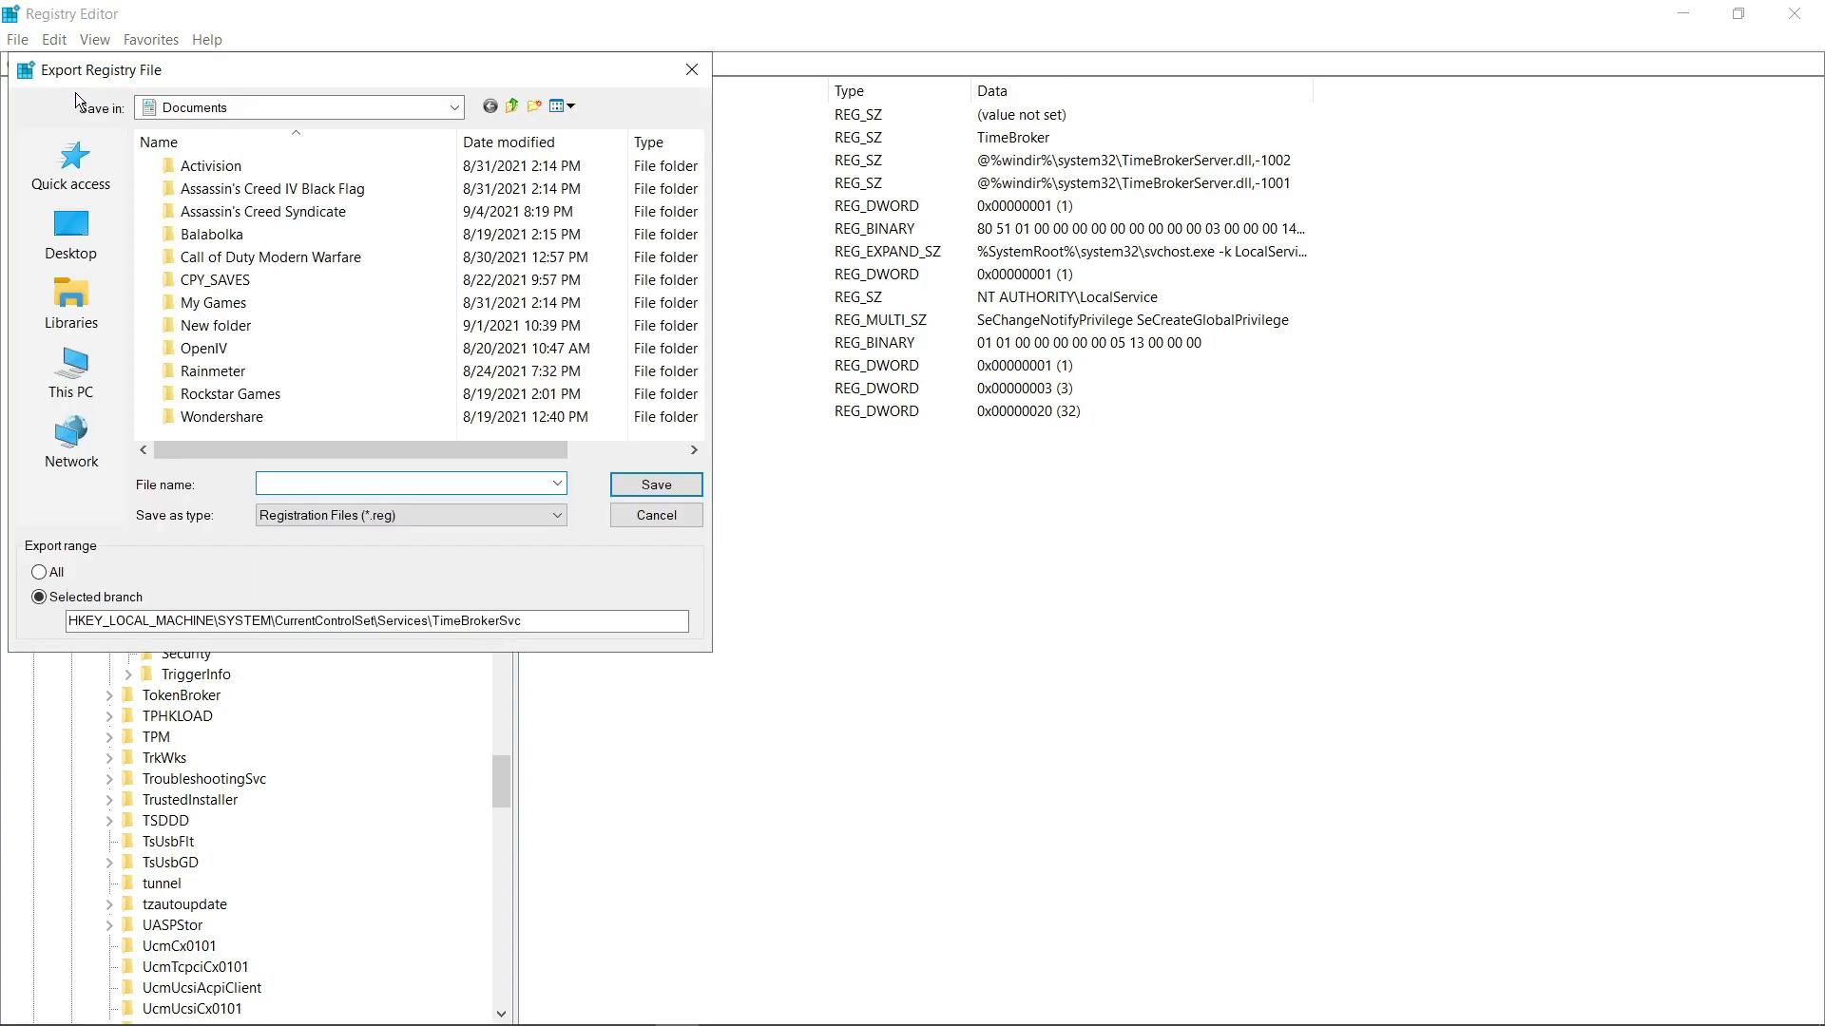
{"action": "left_click", "coordinate": [74, 238]}
{"action": "double_click", "coordinate": [468, 302]}
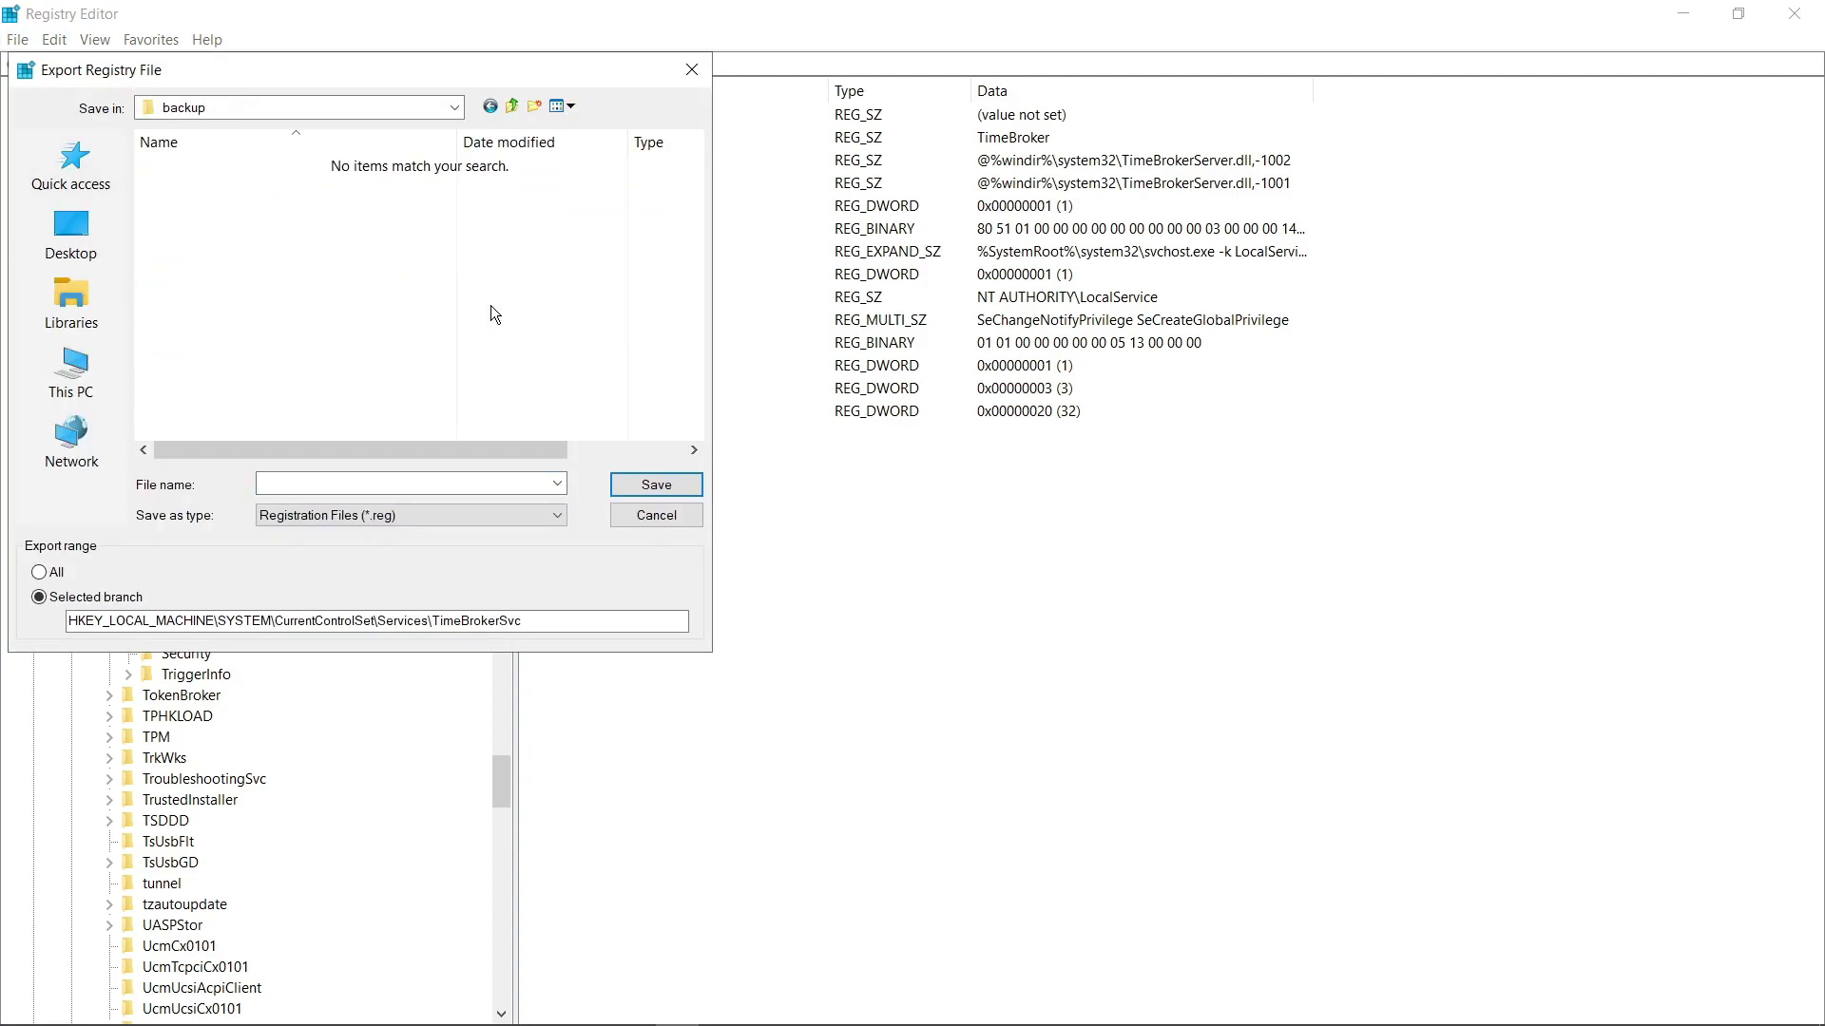
{"action": "left_click", "coordinate": [303, 485]}
{"action": "type", "text": "backup"}
{"action": "key", "text": "Return"}
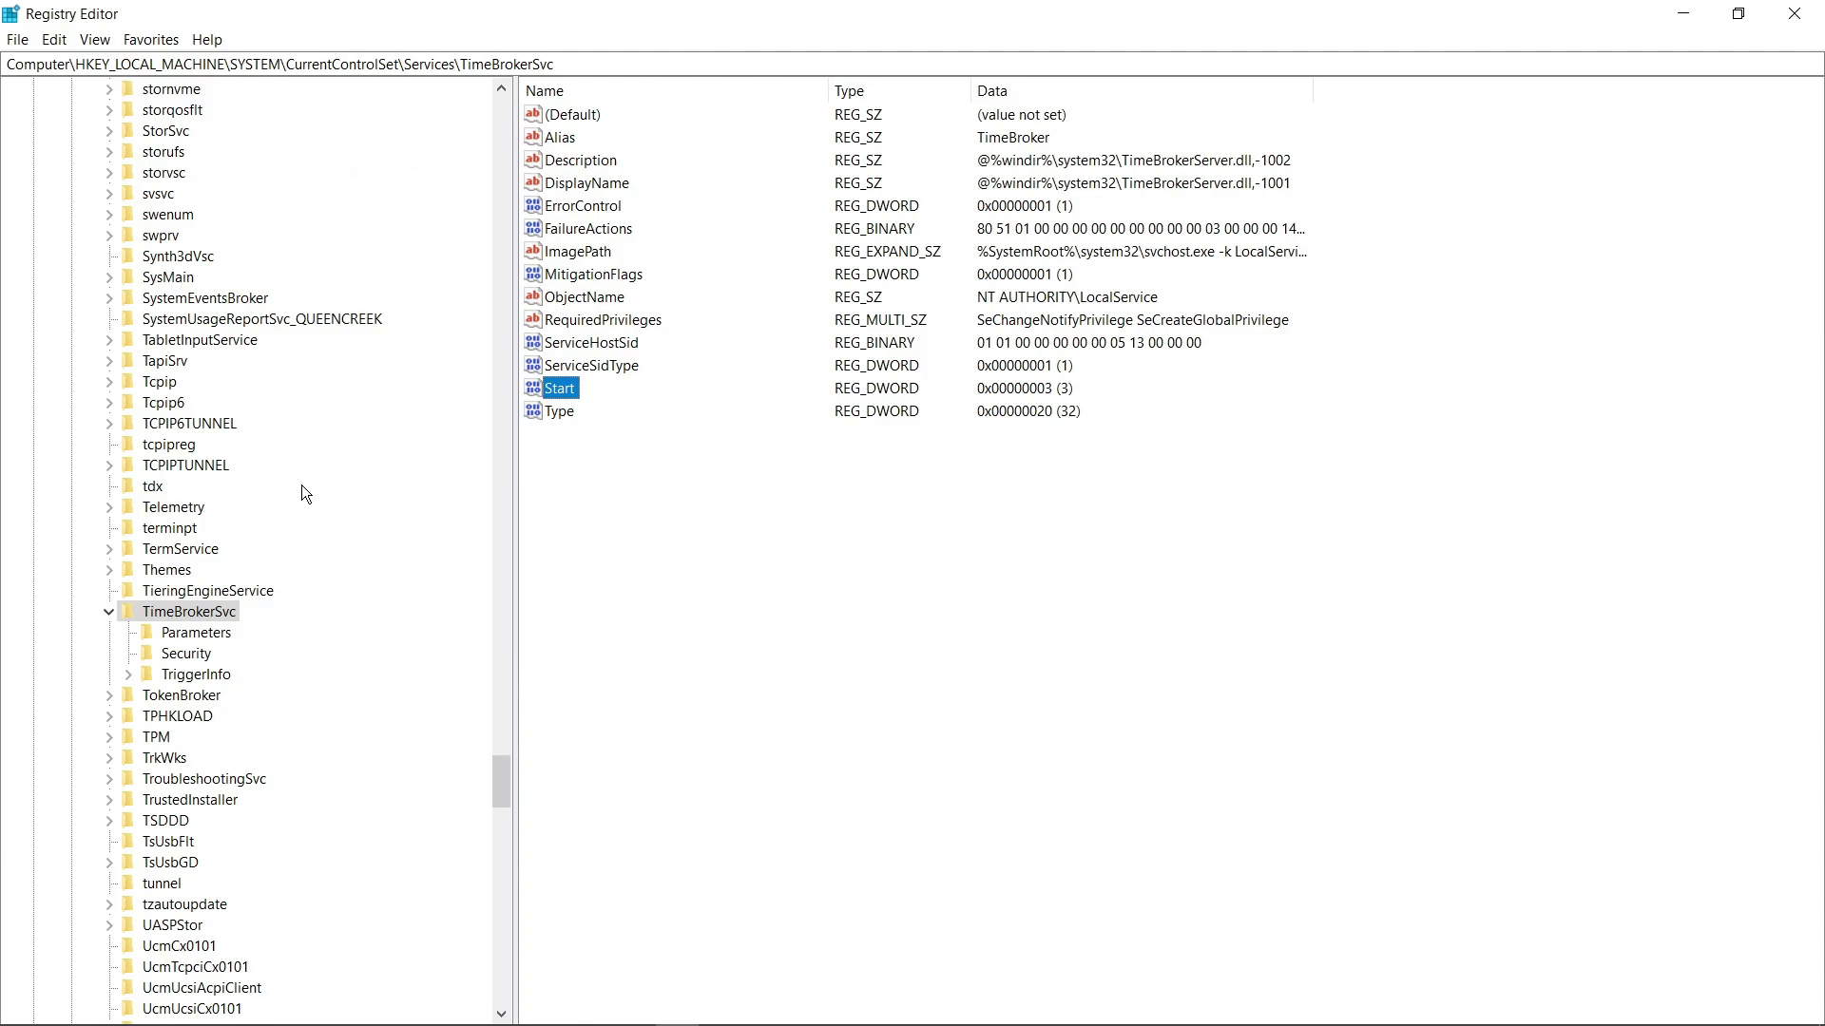
Change TimeBrokerSvc's Start value to 4 and close Registry Editor.
{"action": "right_click", "coordinate": [549, 389]}
{"action": "left_click", "coordinate": [608, 403]}
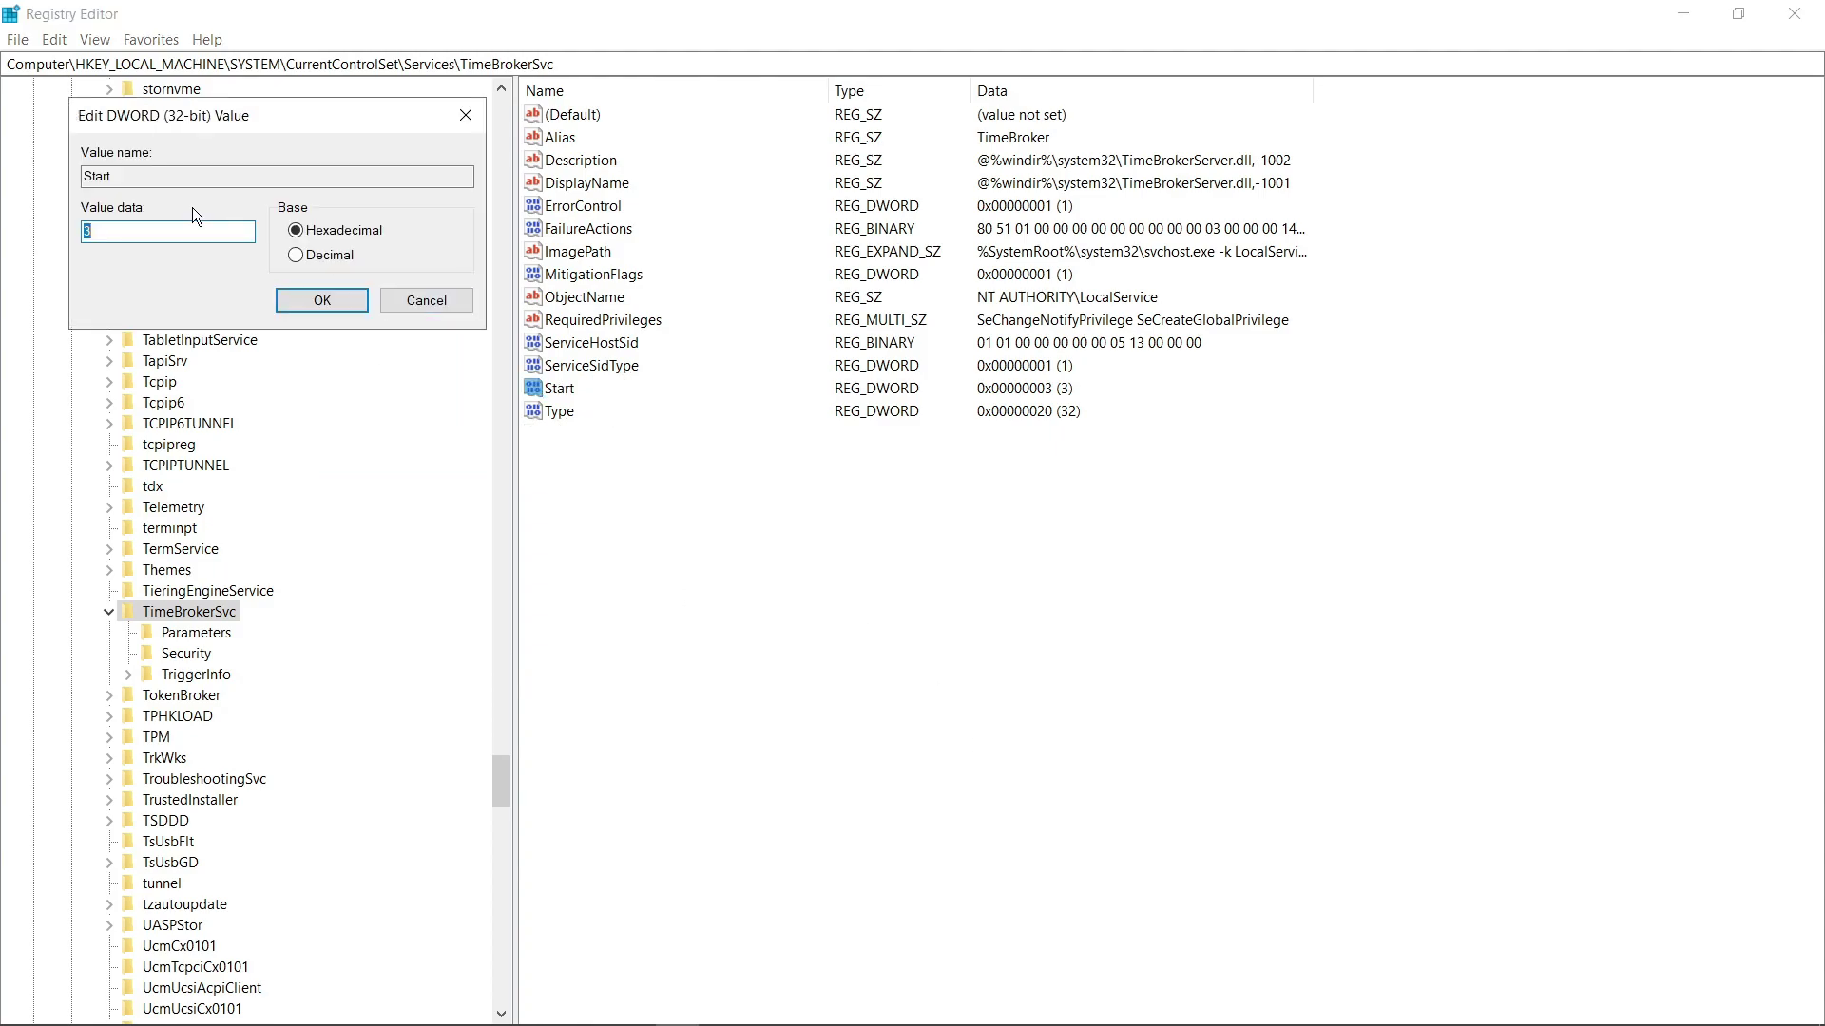
{"action": "type", "text": "4"}
{"action": "left_click", "coordinate": [306, 300]}
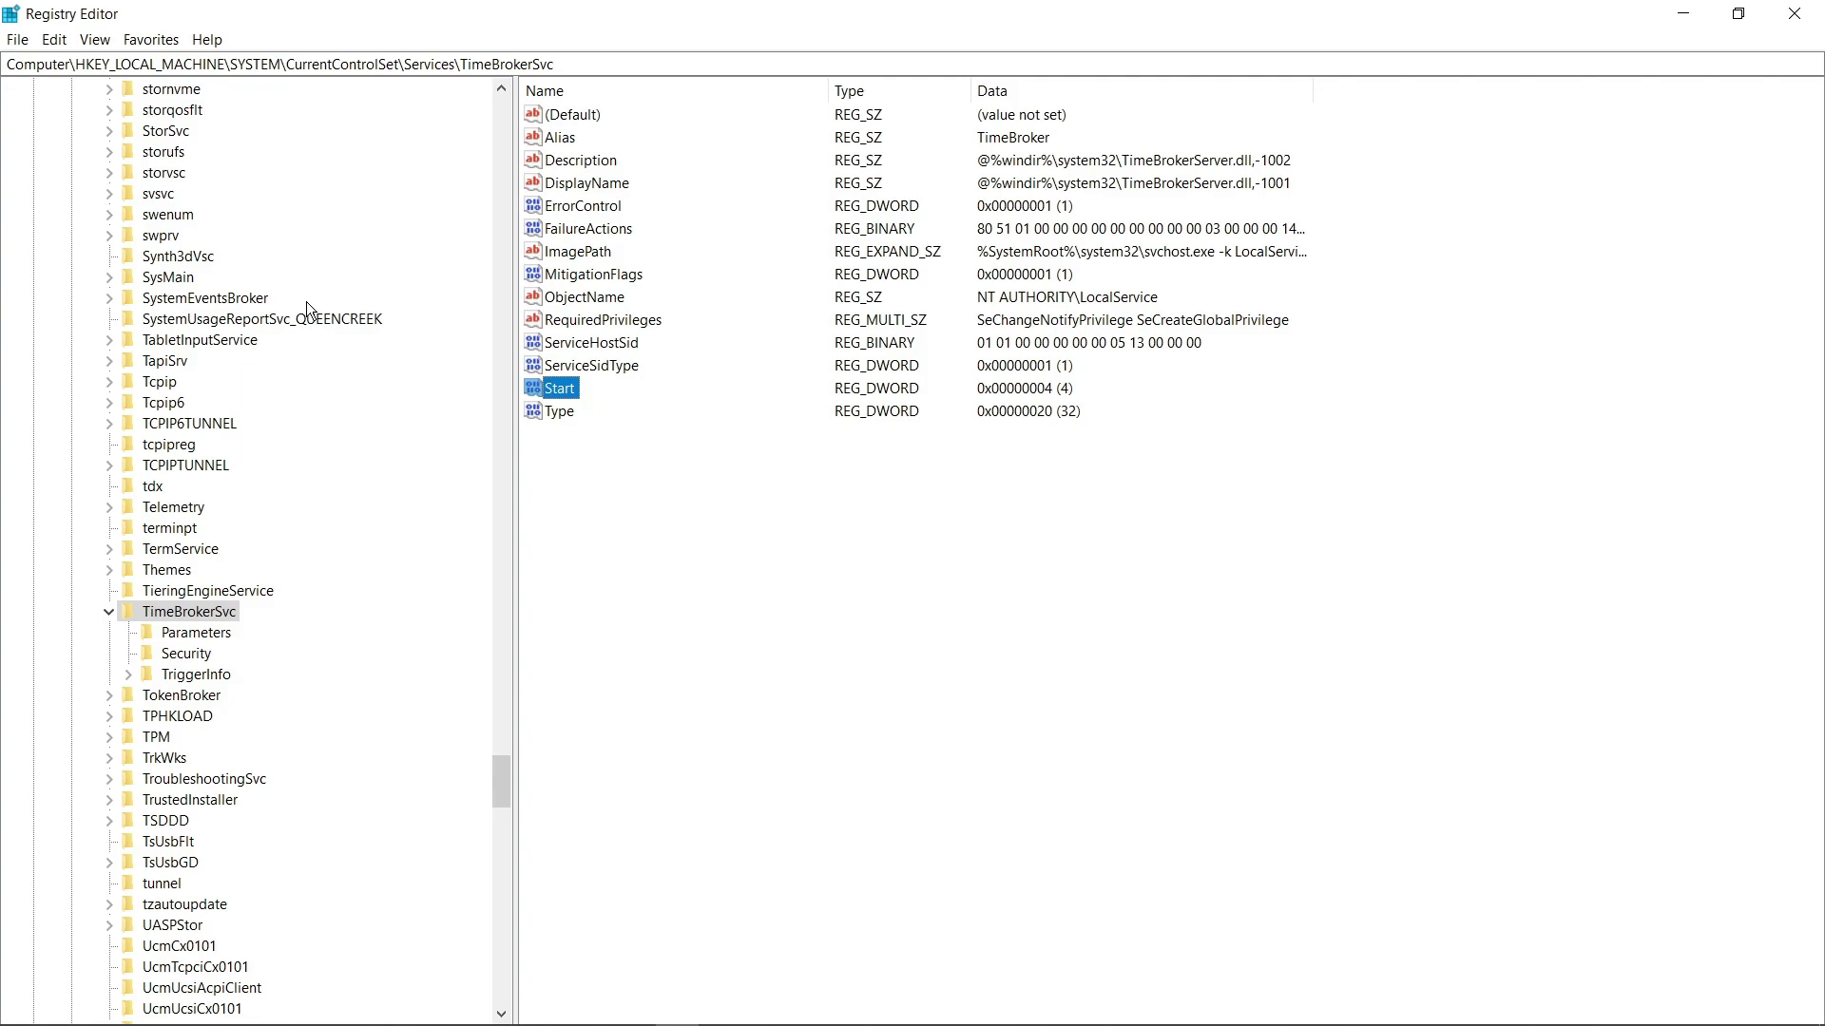
{"action": "left_click", "coordinate": [1794, 14]}
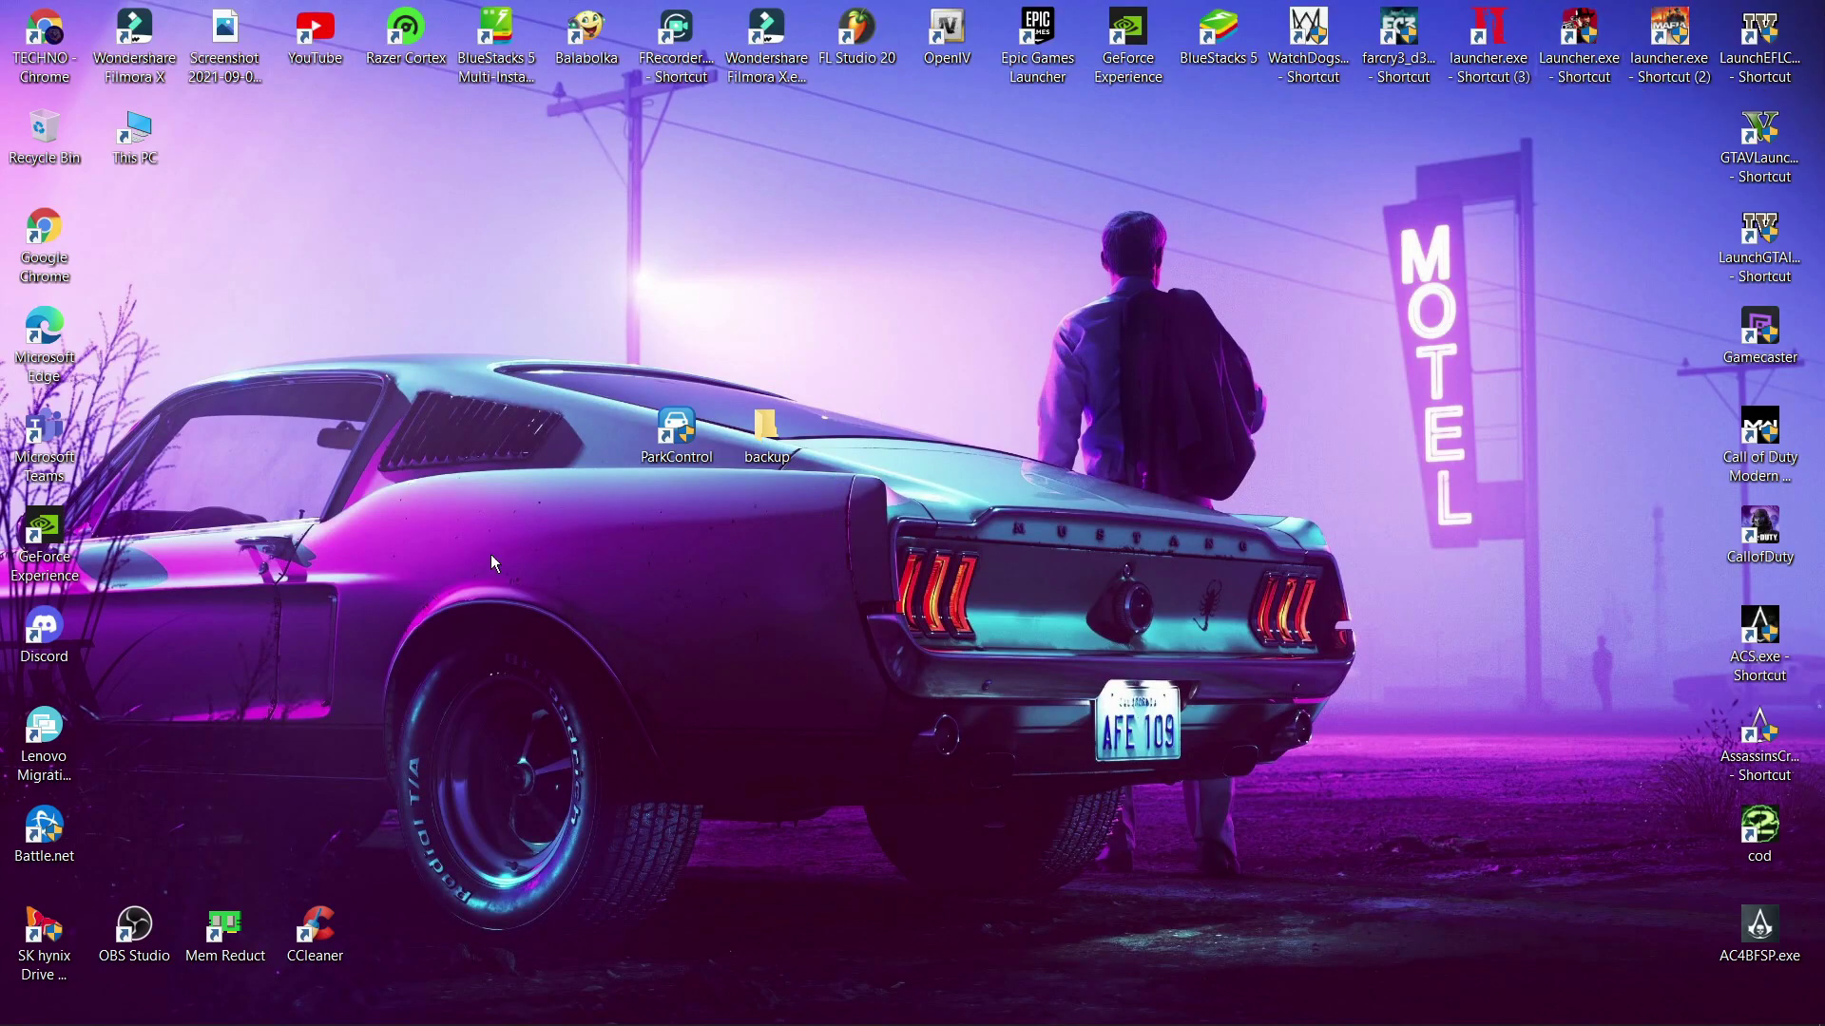
Merge backup.reg from the desktop backup folder into the registry, confirming both prompts.
{"action": "left_click", "coordinate": [20, 1007]}
{"action": "left_click", "coordinate": [29, 959]}
{"action": "double_click", "coordinate": [762, 435]}
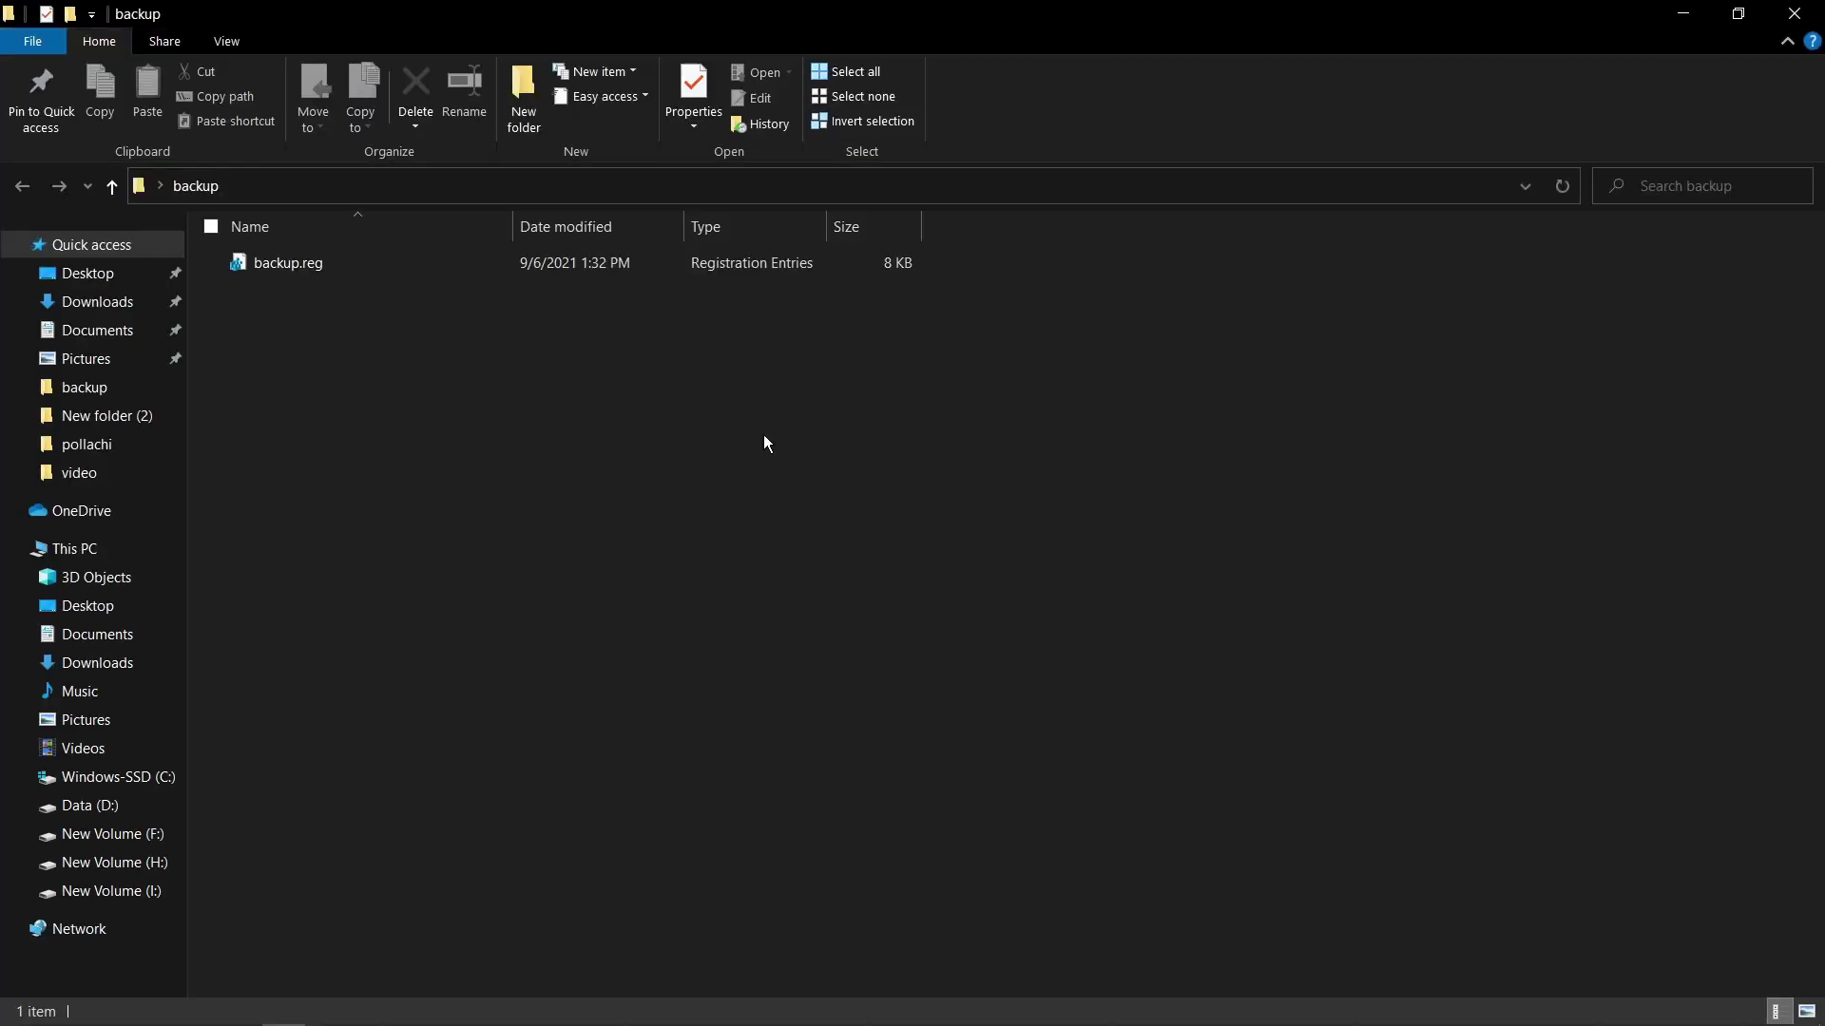
{"action": "right_click", "coordinate": [474, 261]}
{"action": "right_click", "coordinate": [311, 252]}
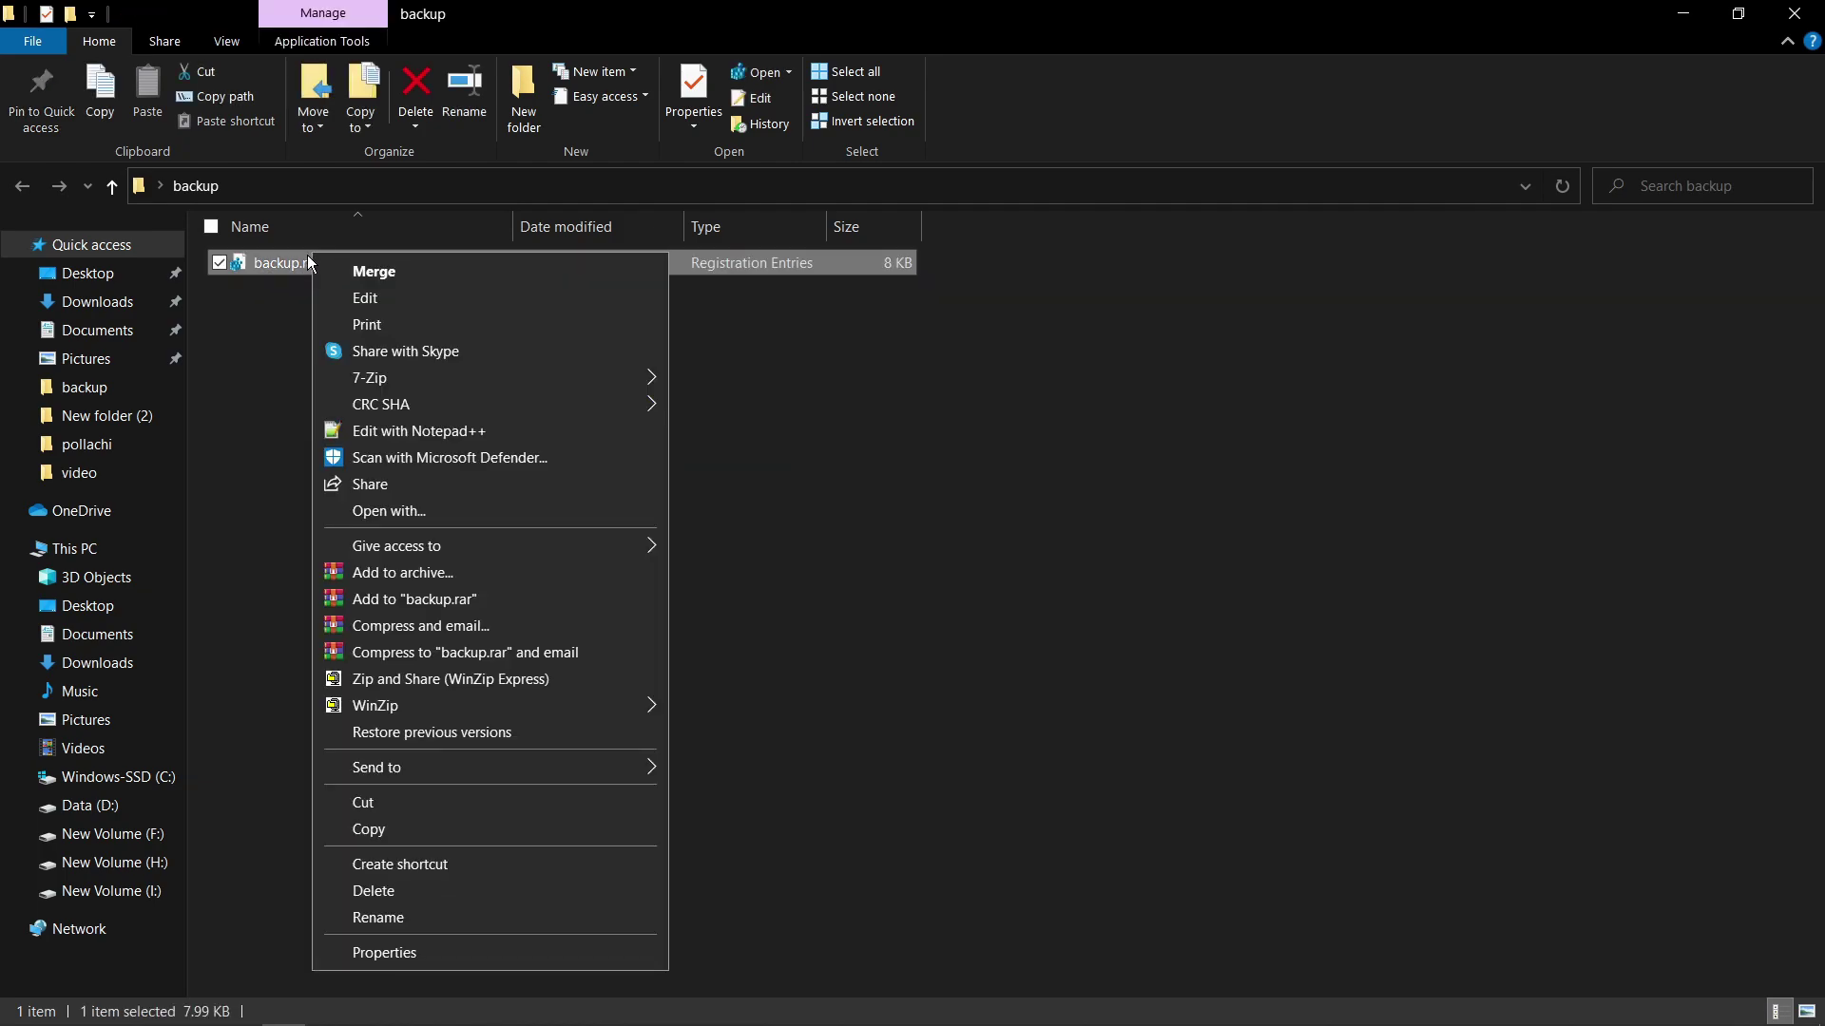
{"action": "left_click", "coordinate": [393, 260]}
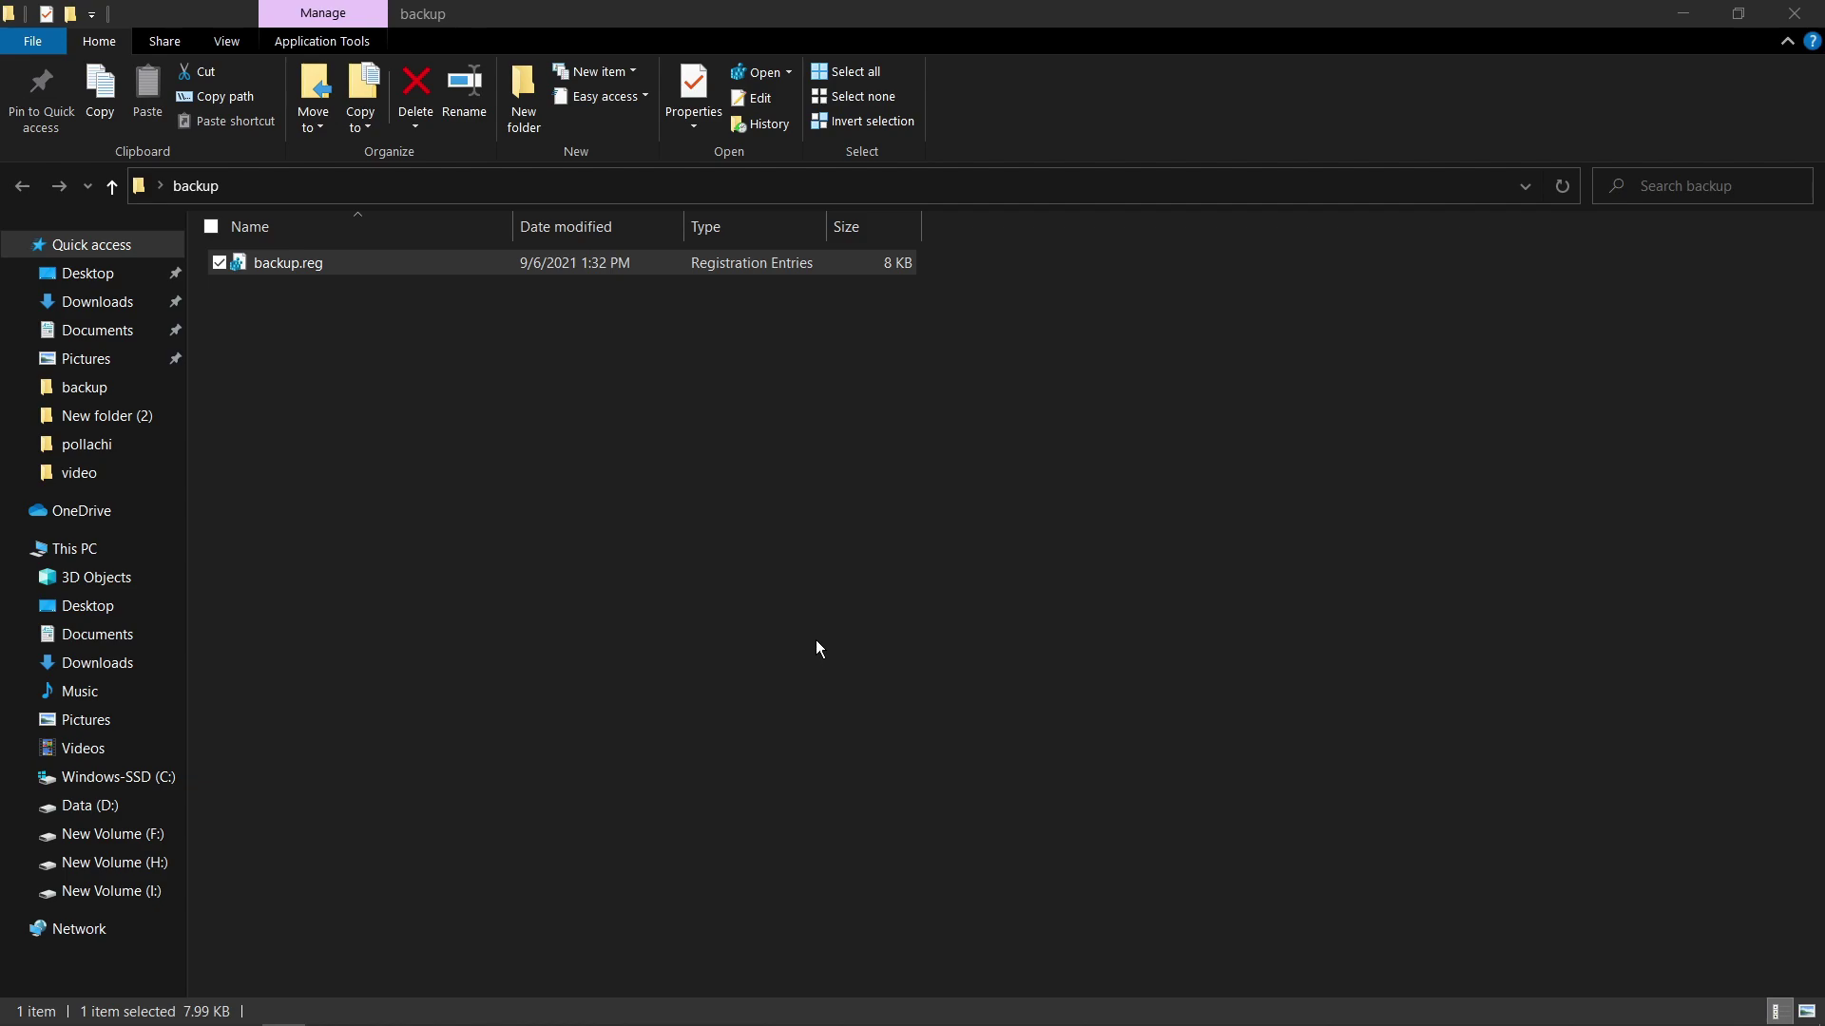
{"action": "left_click", "coordinate": [1101, 562]}
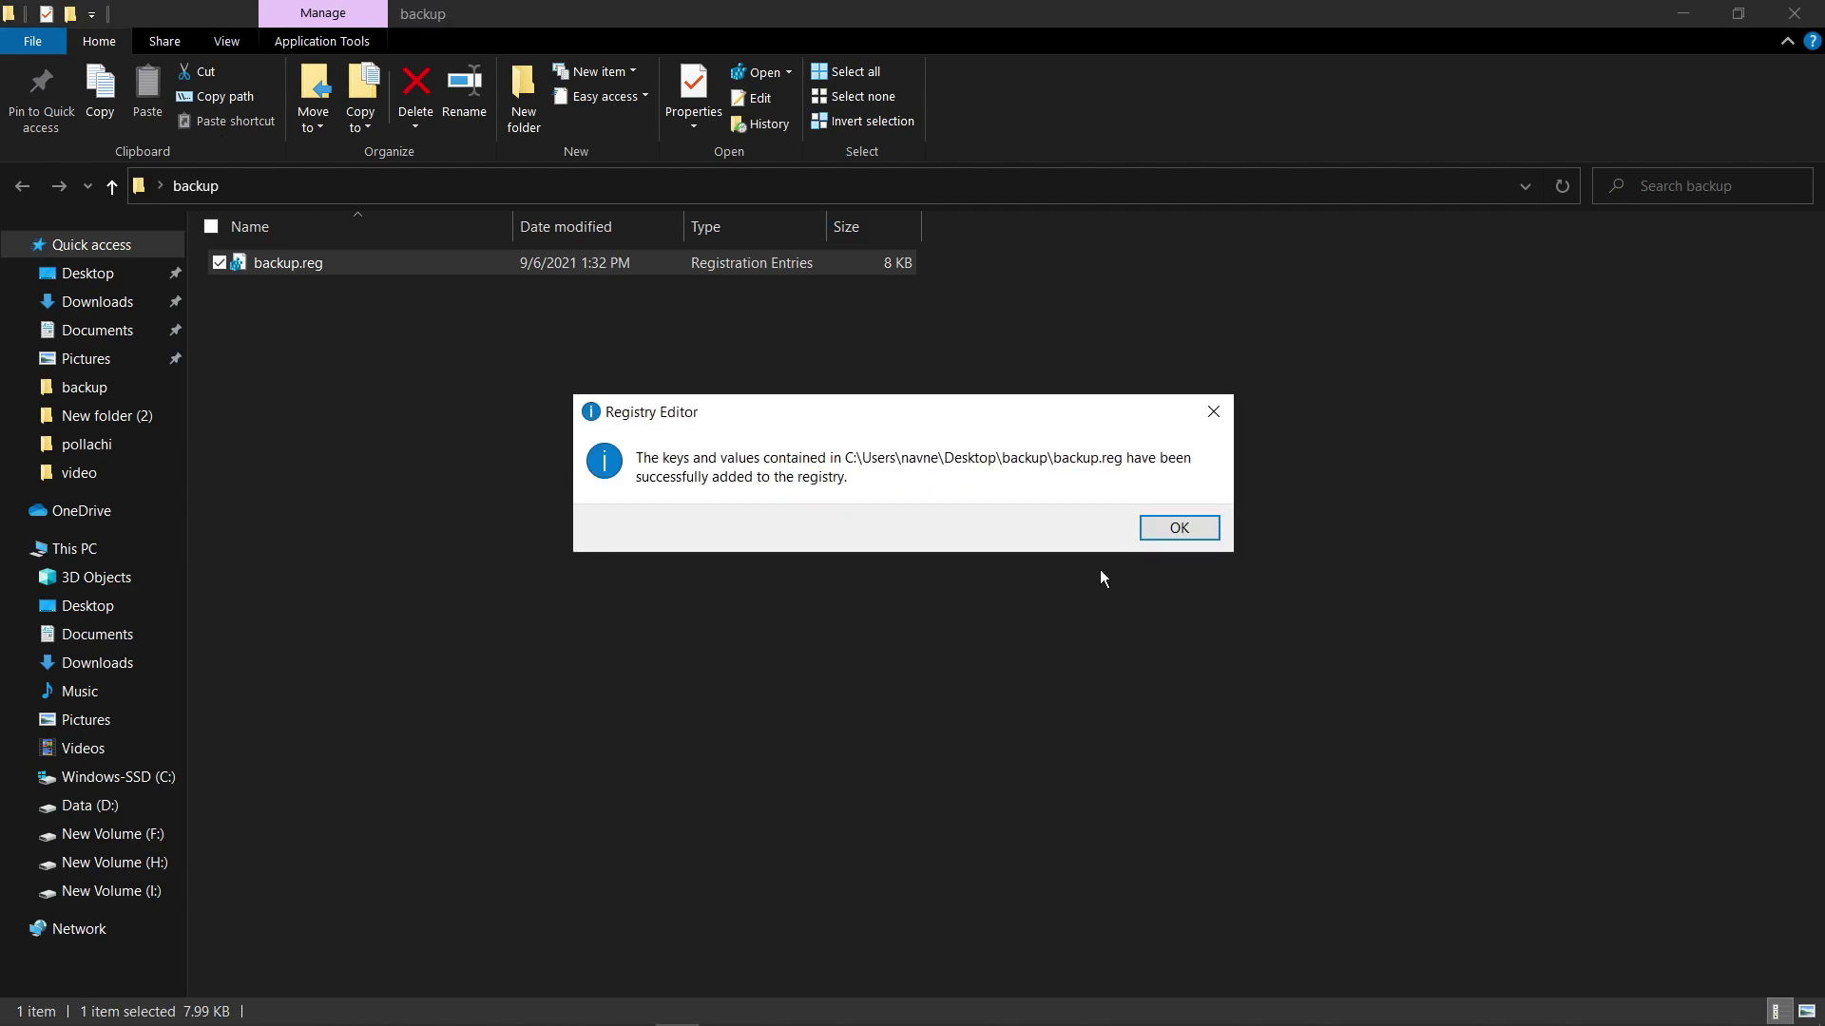
{"action": "left_click", "coordinate": [1178, 528]}
Launch Control Panel from Windows search and open Programs and Features, the installed programs list.
{"action": "key", "text": "super+d"}
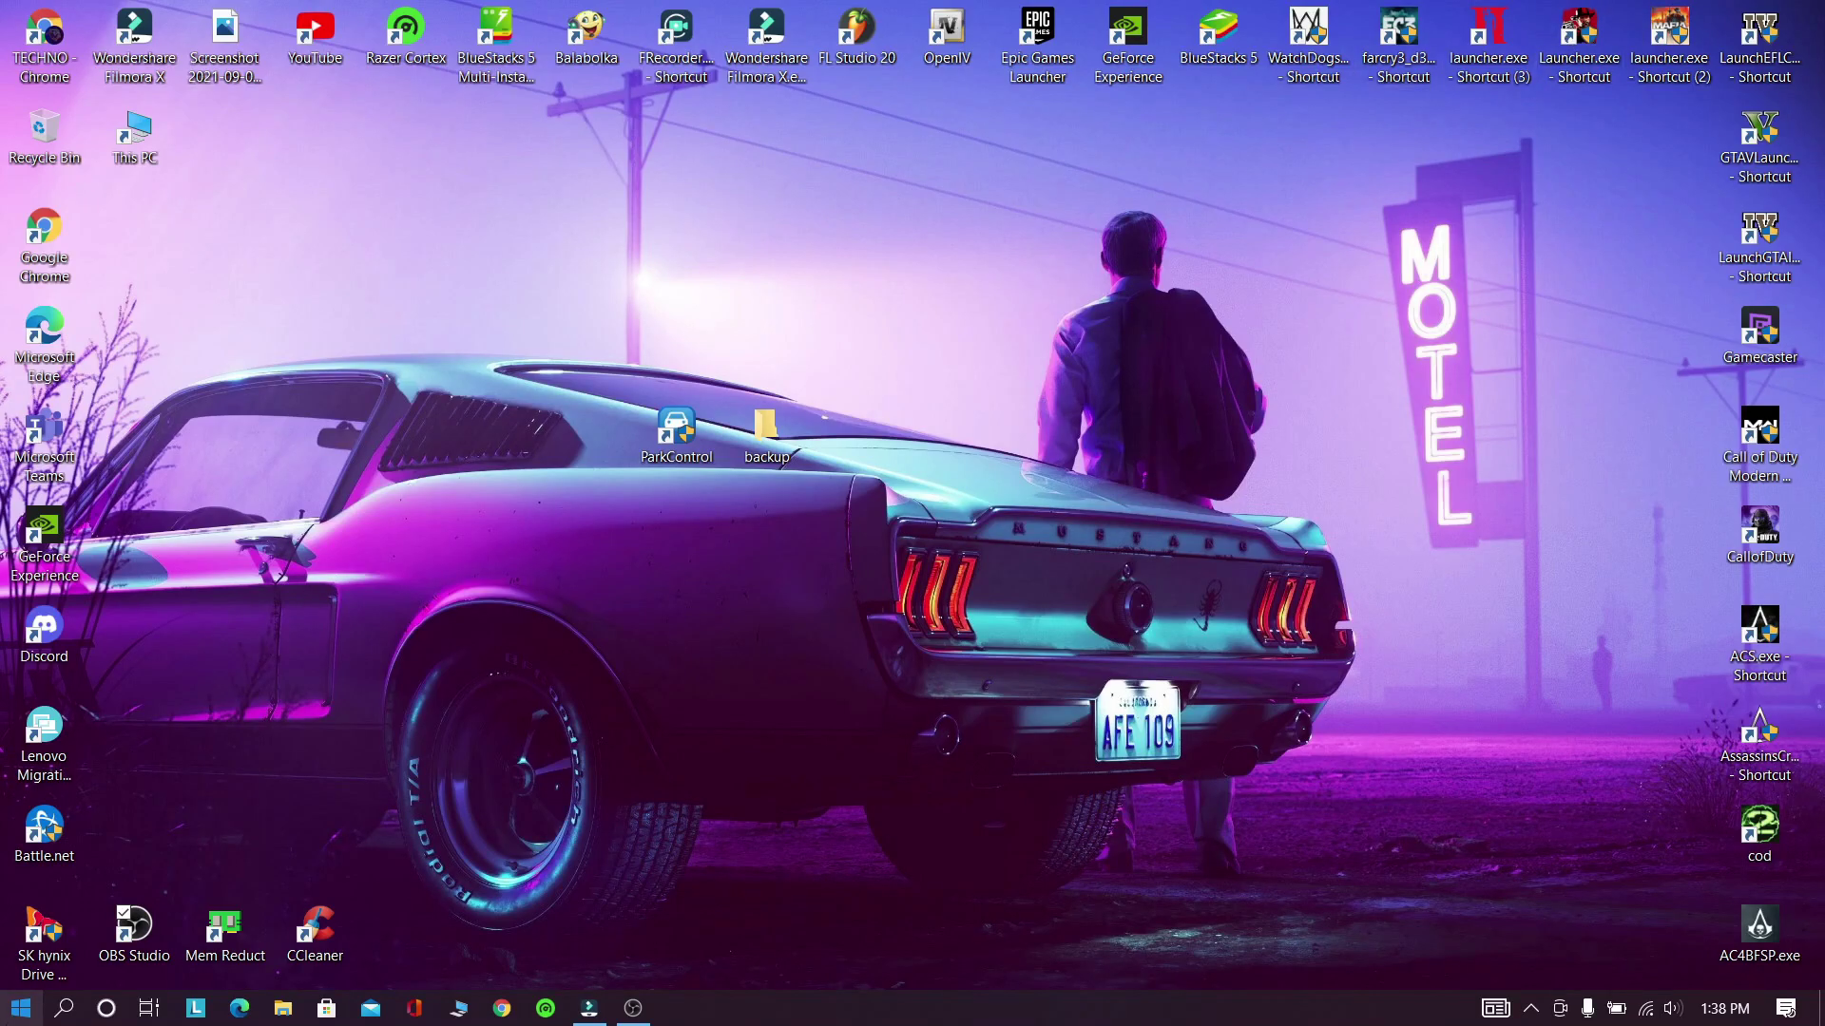
{"action": "left_click", "coordinate": [63, 1009]}
{"action": "type", "text": "co"}
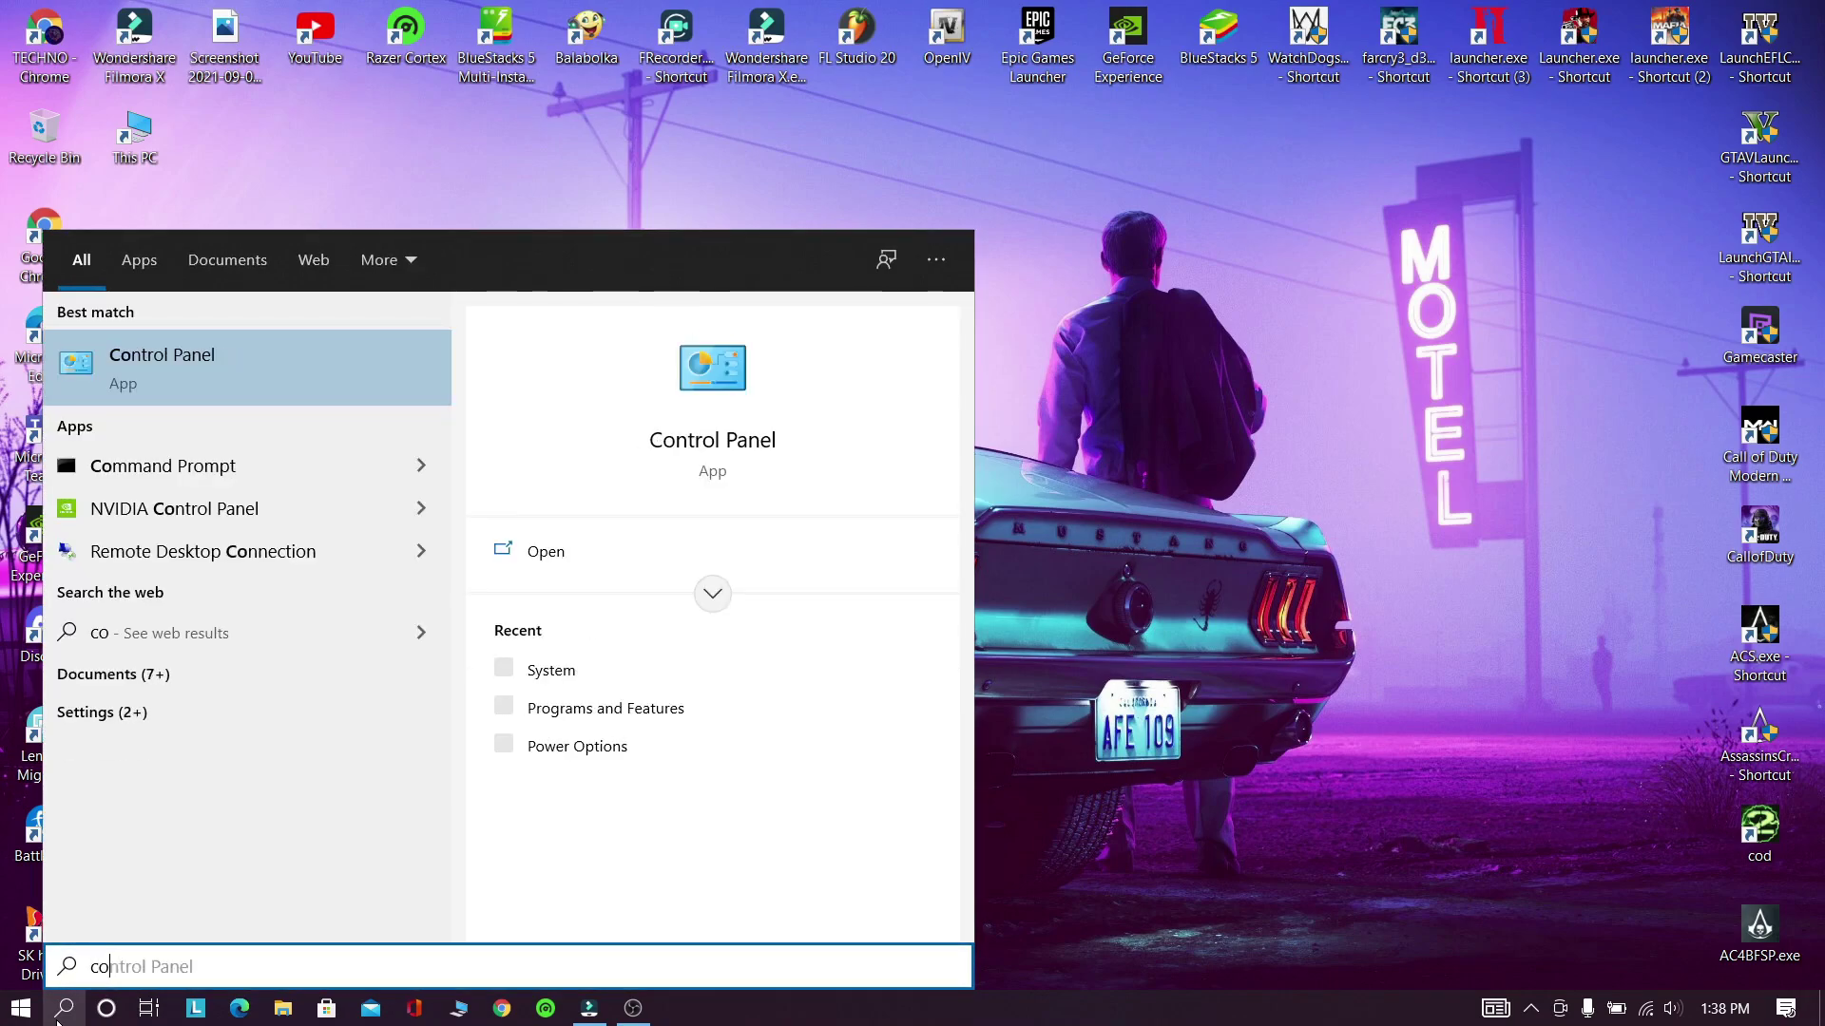
{"action": "type", "text": "ntrol"}
{"action": "key", "text": "Return"}
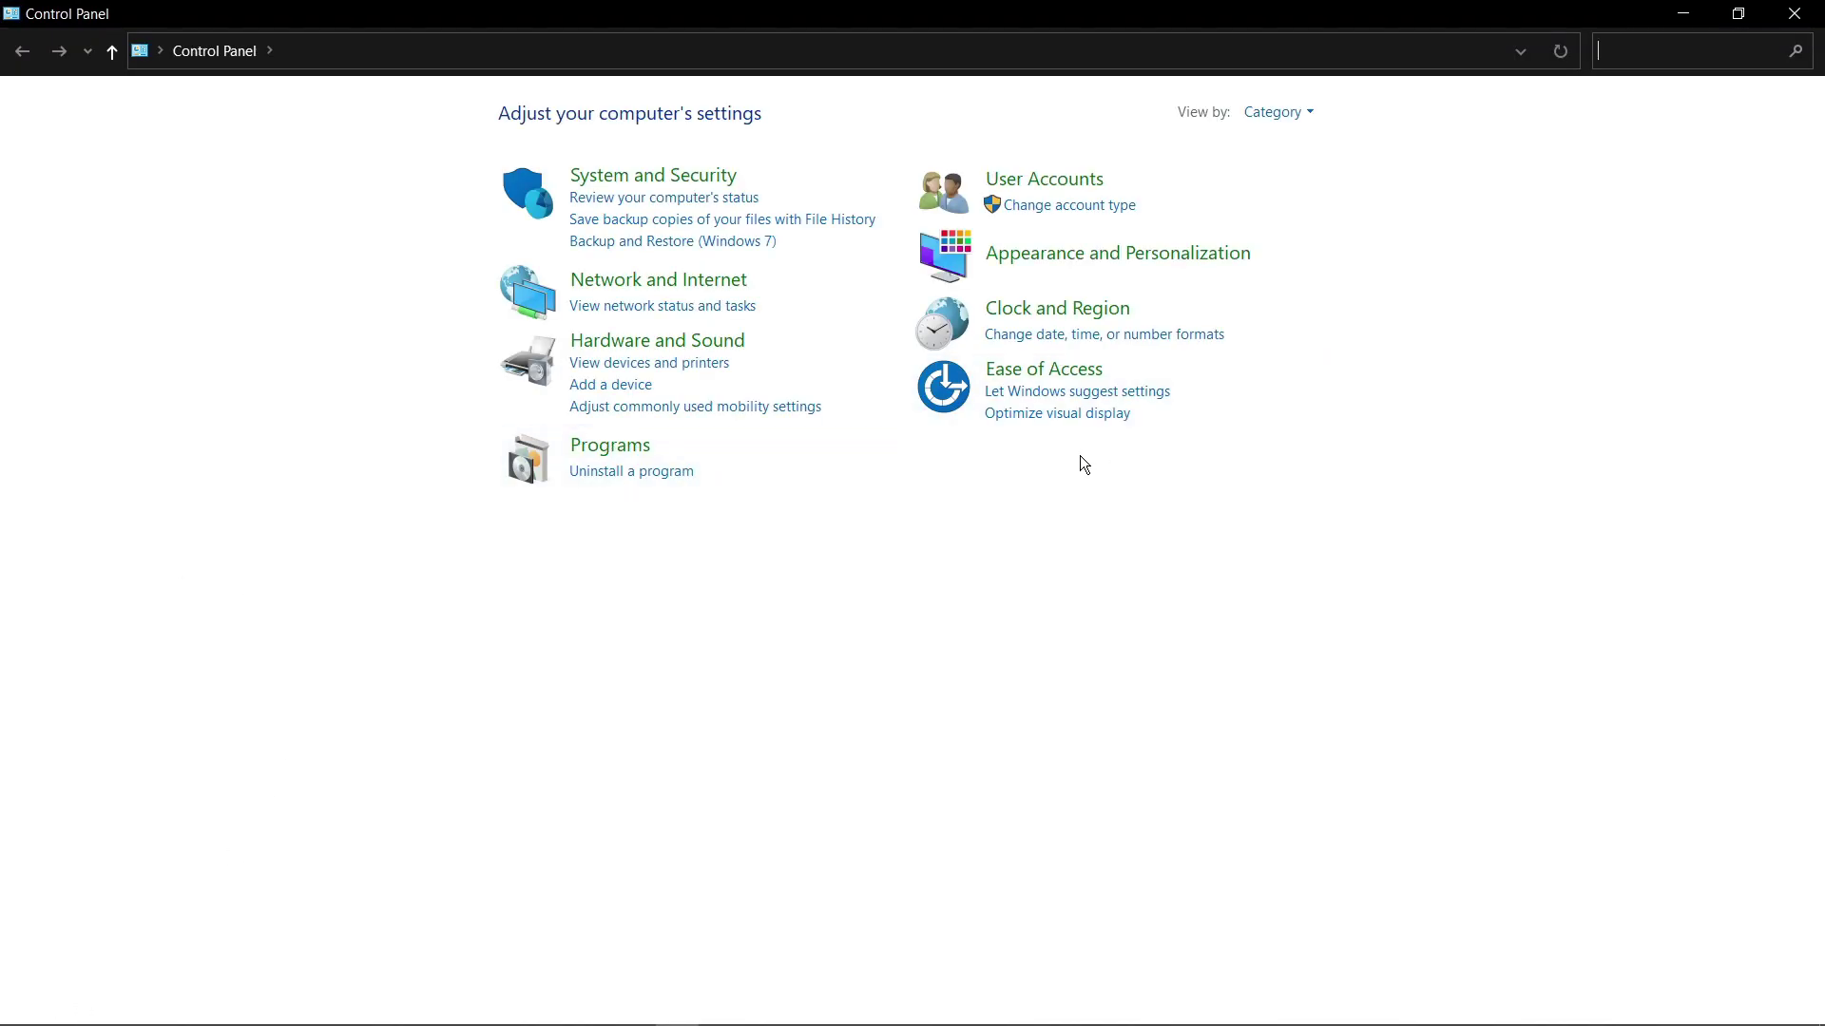
{"action": "left_click", "coordinate": [632, 471]}
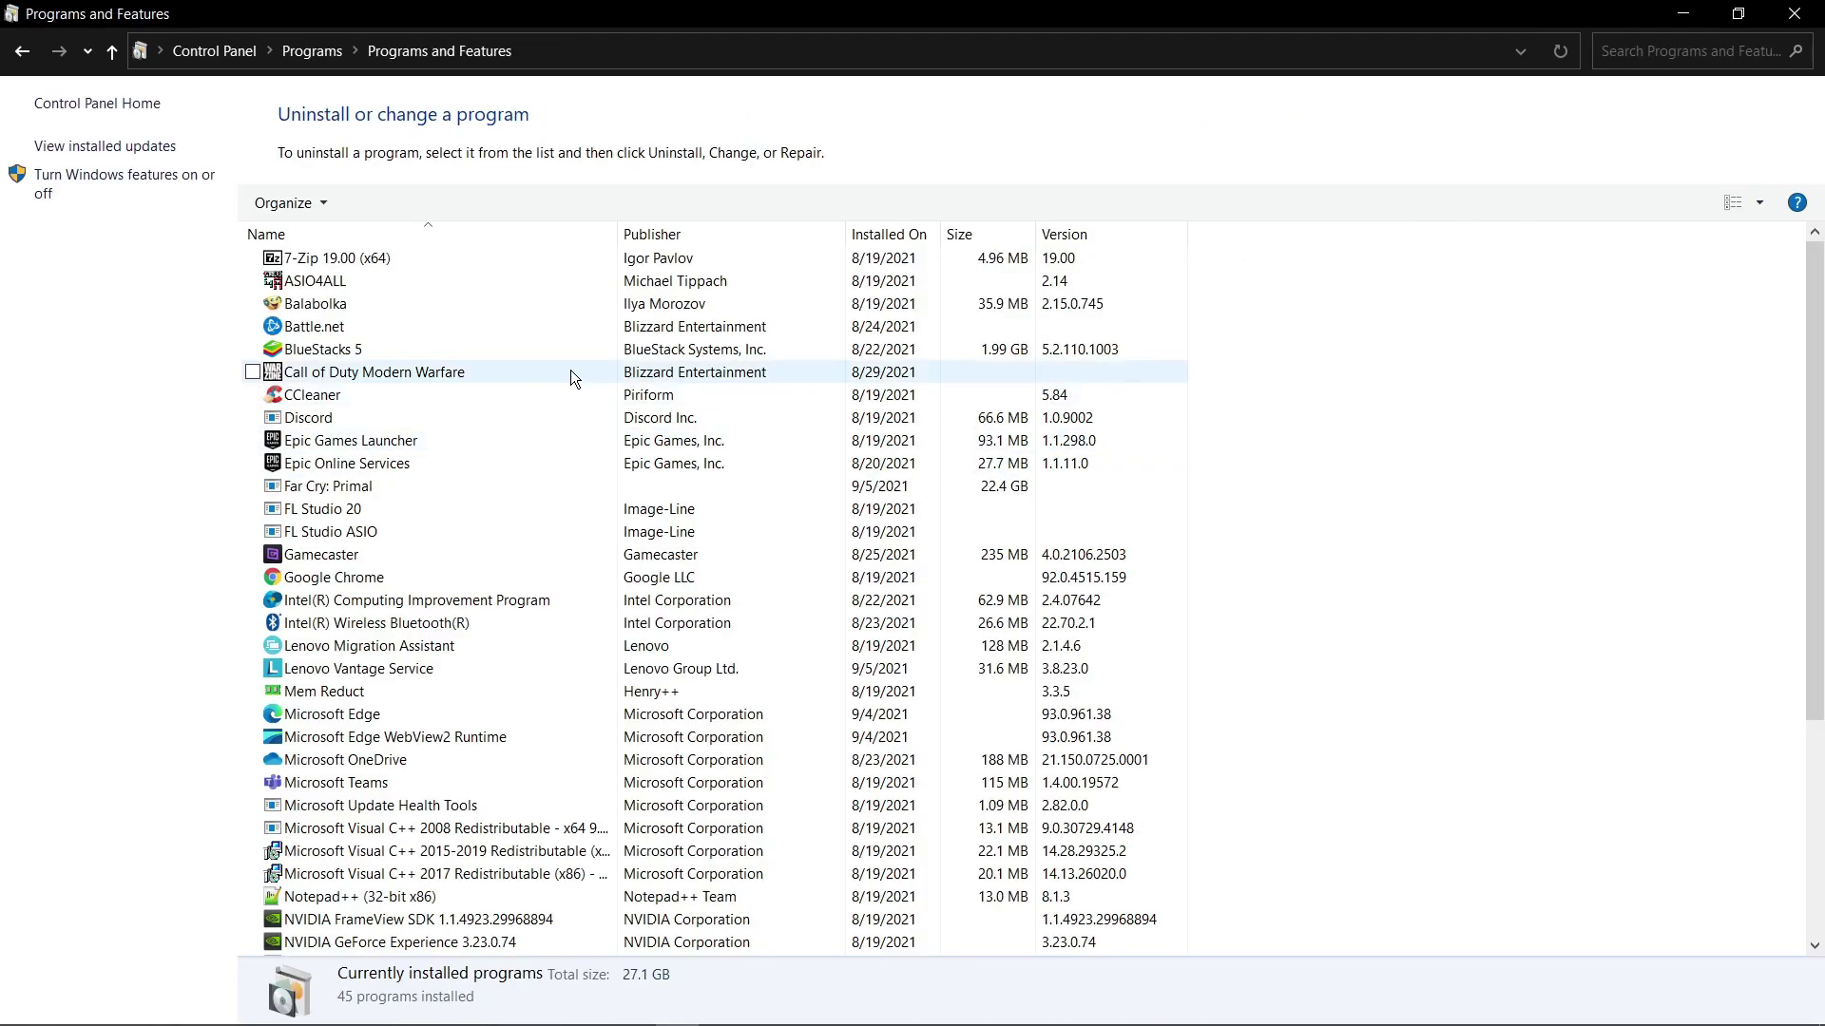
Check the Uninstall option for Mem Reduct, an Intel program, NVIDIA PhysX and SK hynix Drive Manager, removing nothing.
{"action": "scroll", "coordinate": [570, 371], "scroll_direction": "down", "scroll_amount": 1}
{"action": "scroll", "coordinate": [571, 371], "scroll_direction": "down", "scroll_amount": 3}
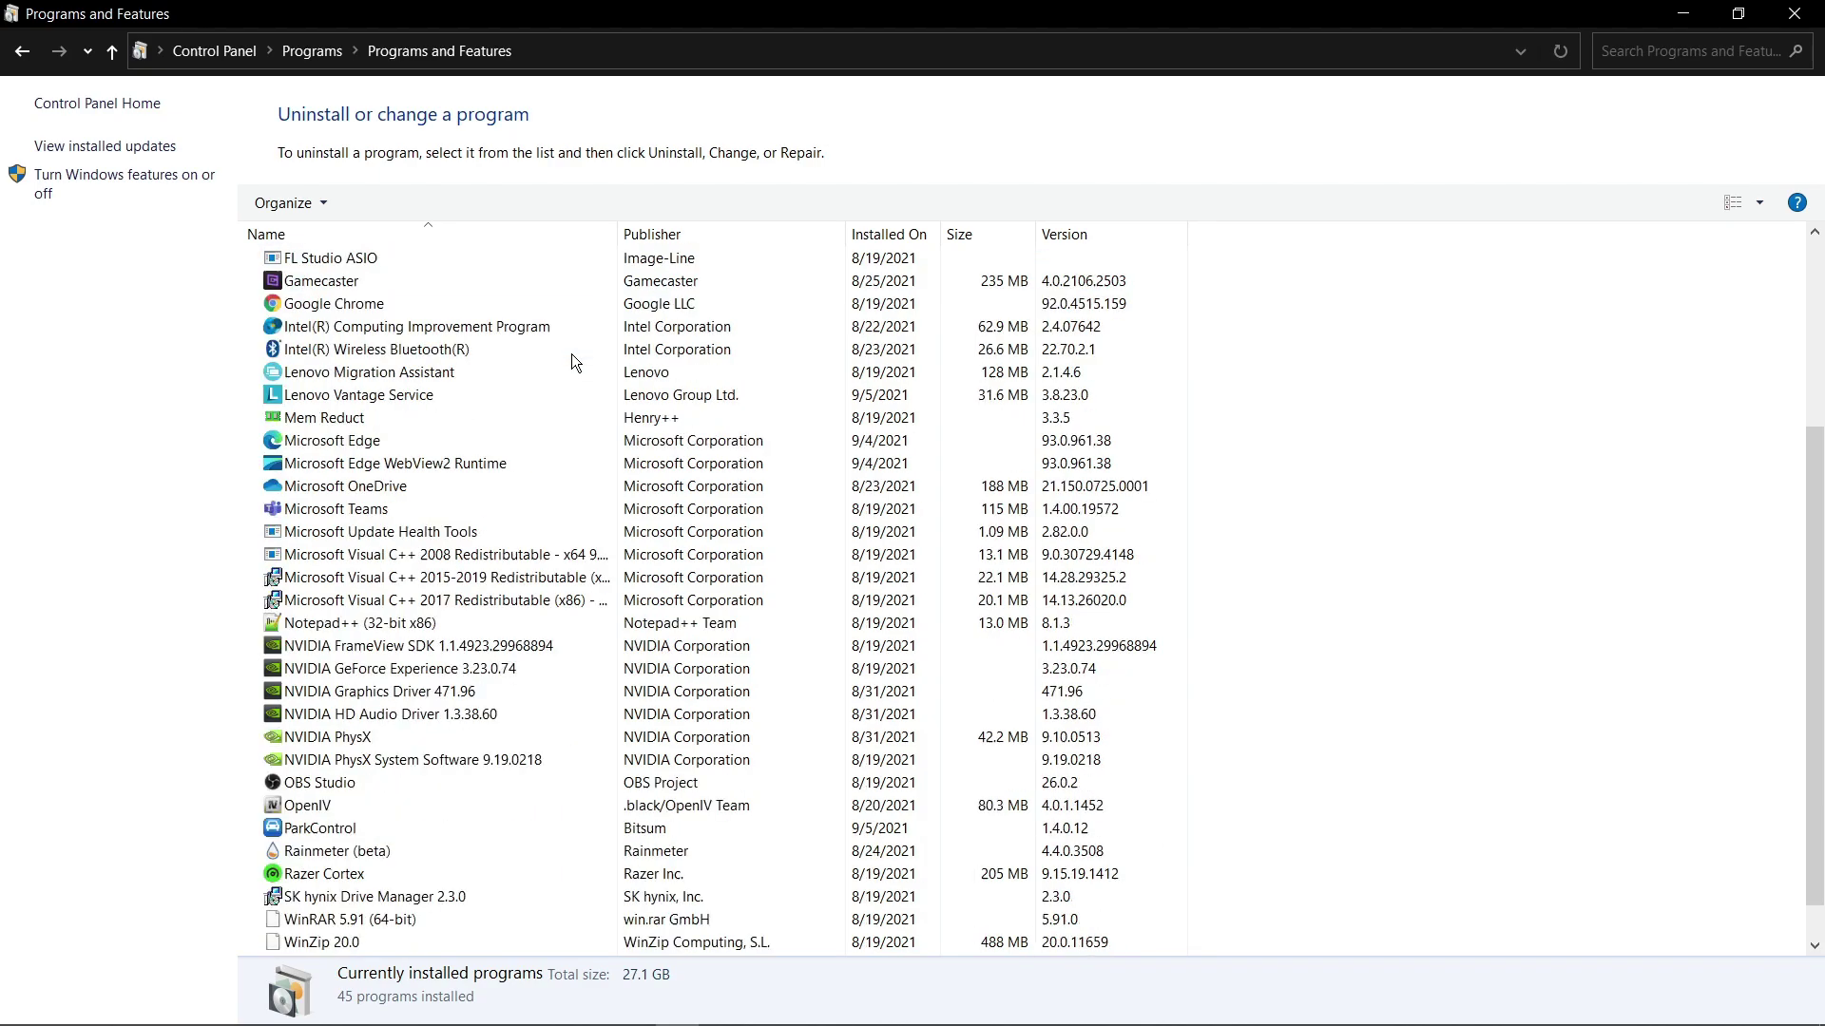
{"action": "scroll", "coordinate": [572, 355], "scroll_direction": "down", "scroll_amount": 1}
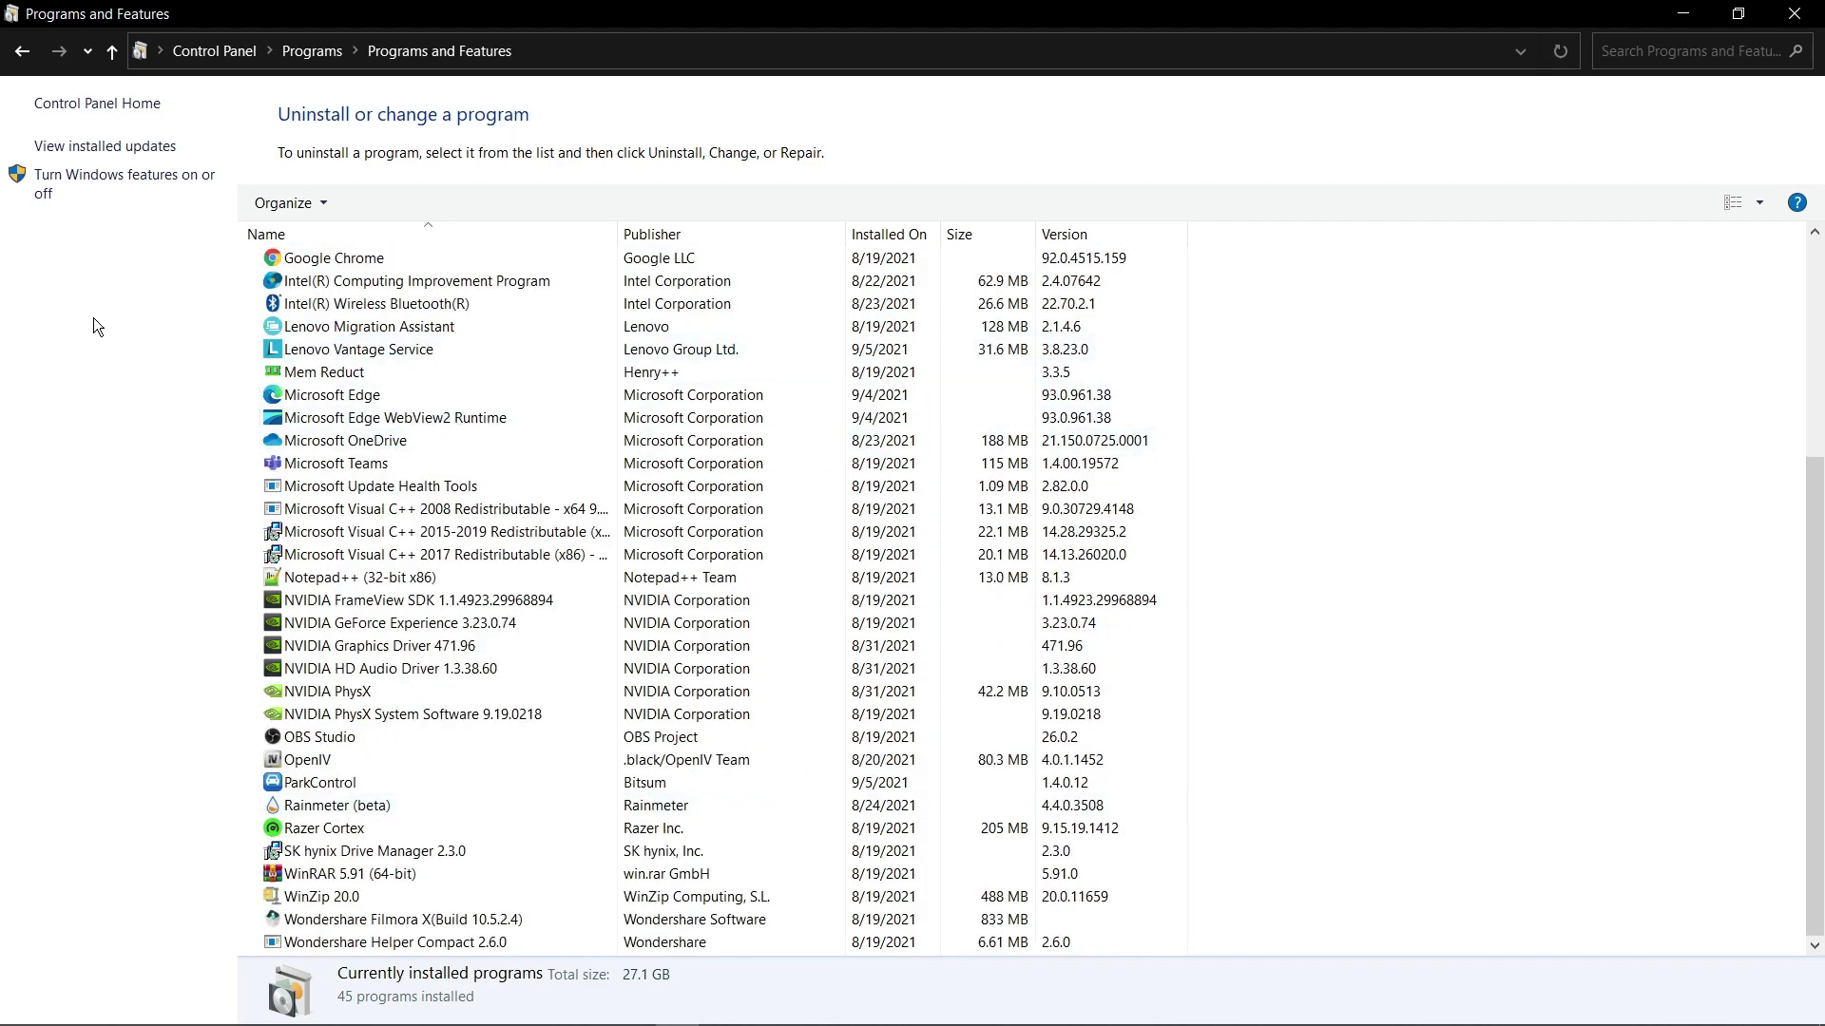
{"action": "right_click", "coordinate": [379, 379]}
{"action": "right_click", "coordinate": [274, 373]}
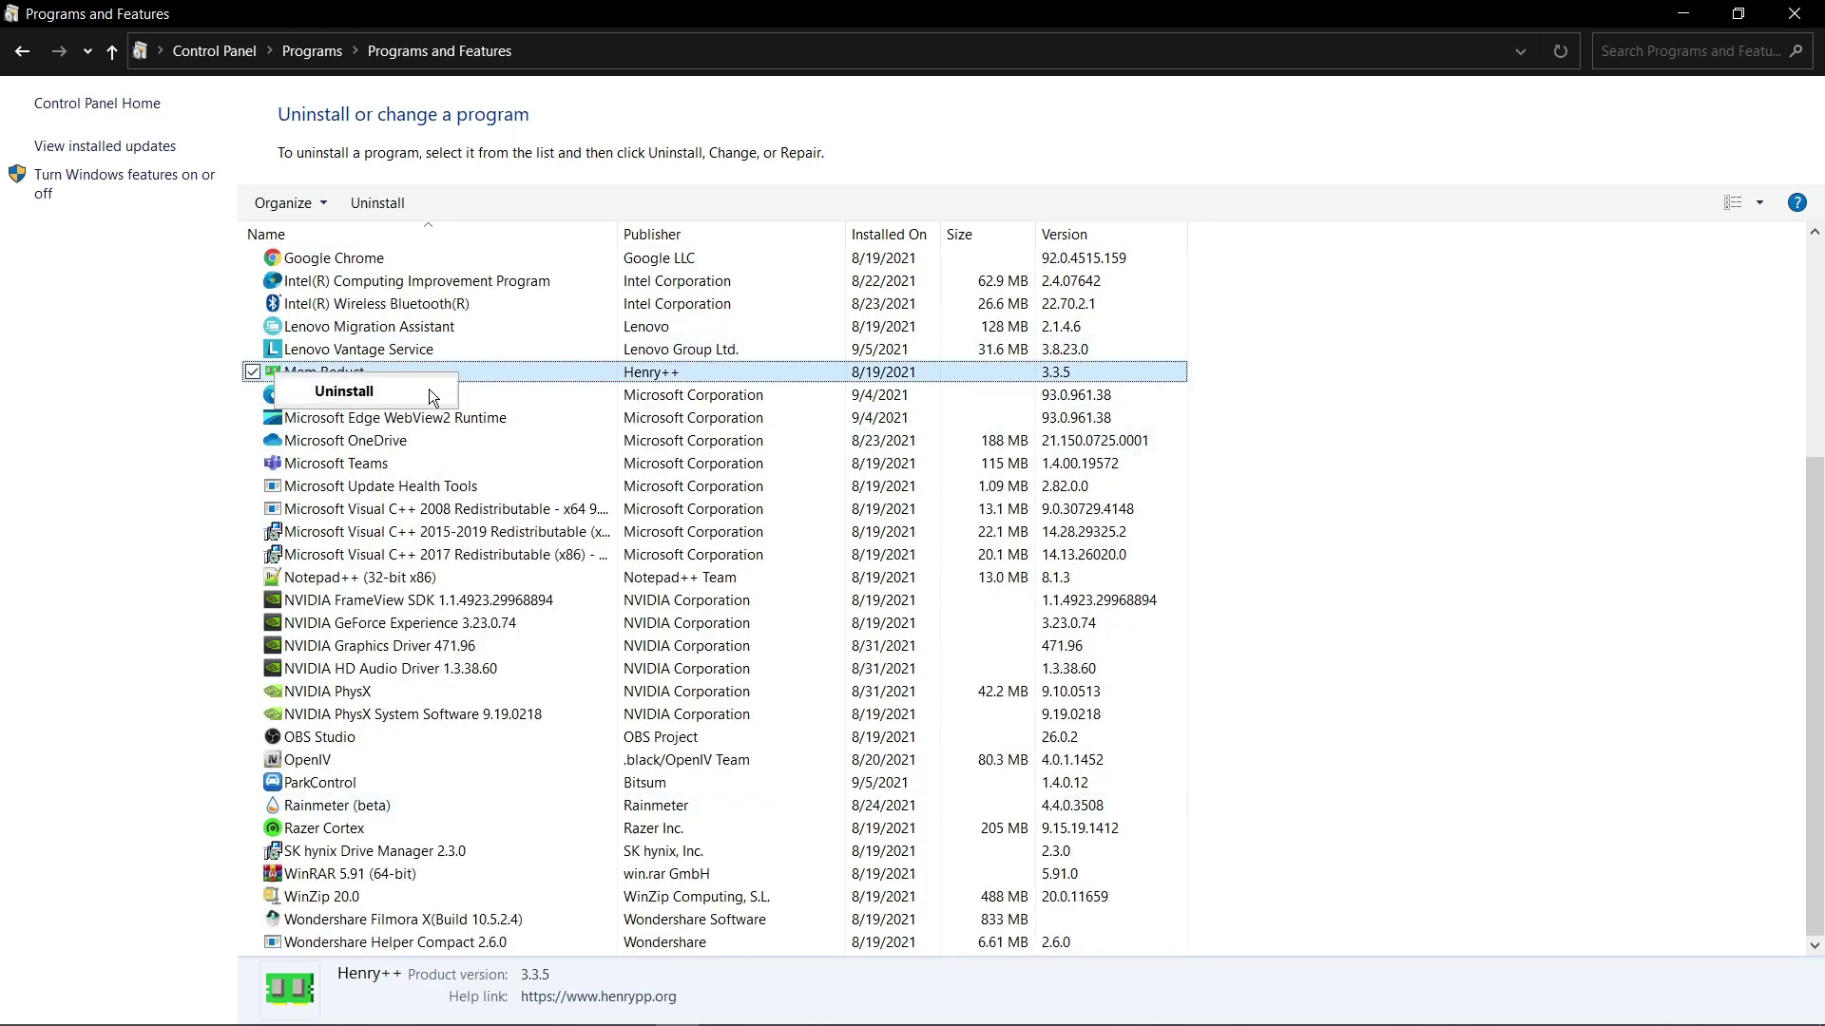
{"action": "right_click", "coordinate": [493, 283]}
{"action": "right_click", "coordinate": [421, 711]}
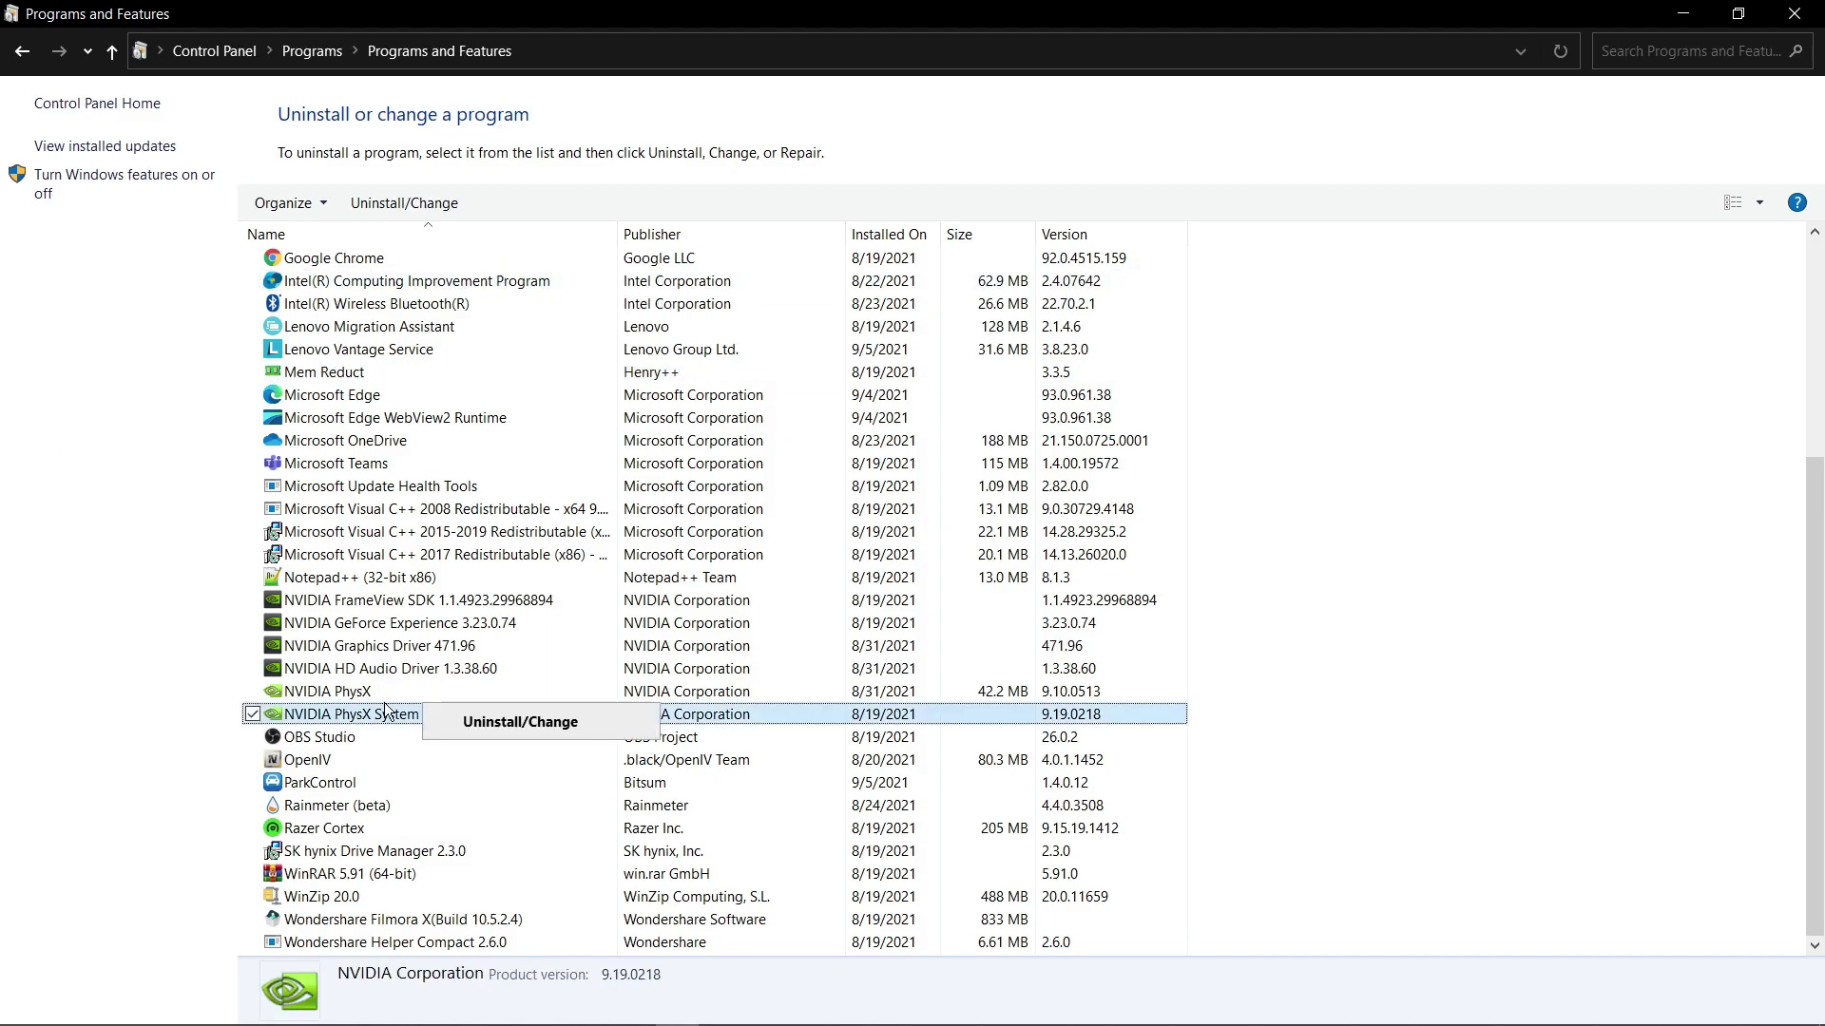
{"action": "left_click", "coordinate": [1660, 813]}
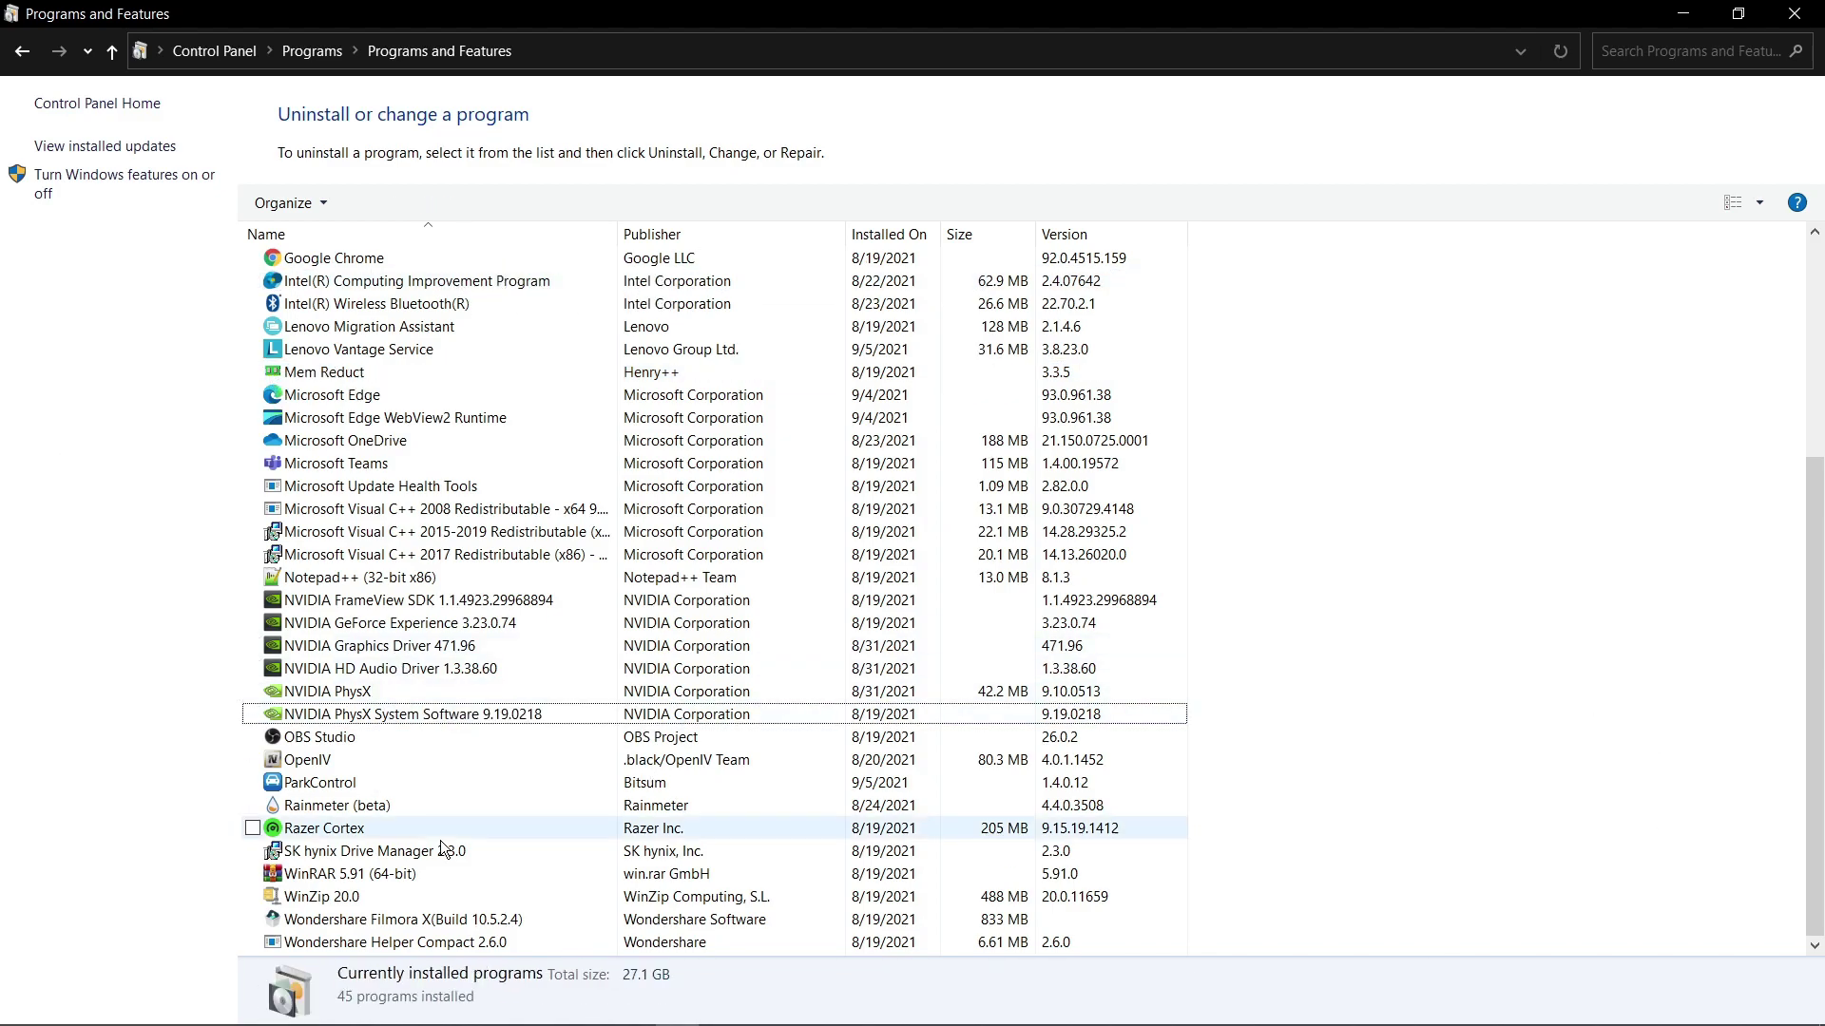
{"action": "right_click", "coordinate": [400, 850]}
{"action": "left_click", "coordinate": [1759, 615]}
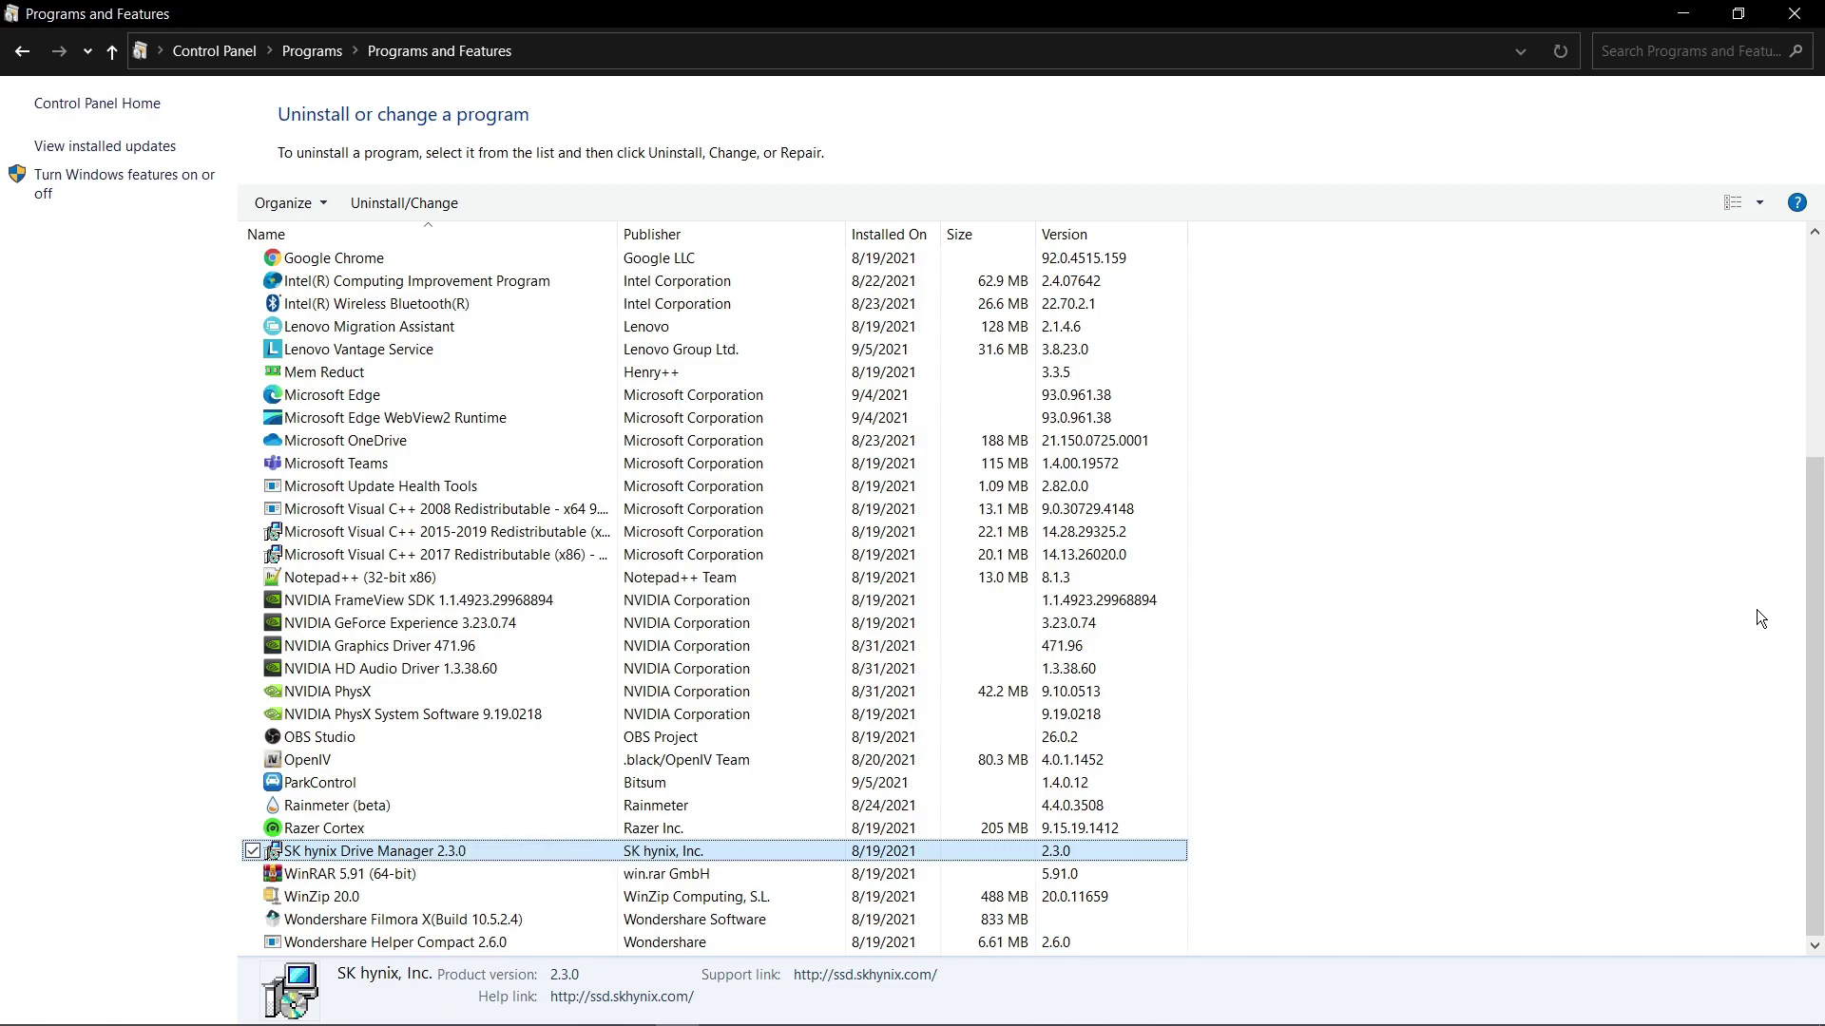
{"action": "left_click", "coordinate": [1195, 465]}
{"action": "scroll", "coordinate": [1195, 465], "scroll_direction": "up", "scroll_amount": 1}
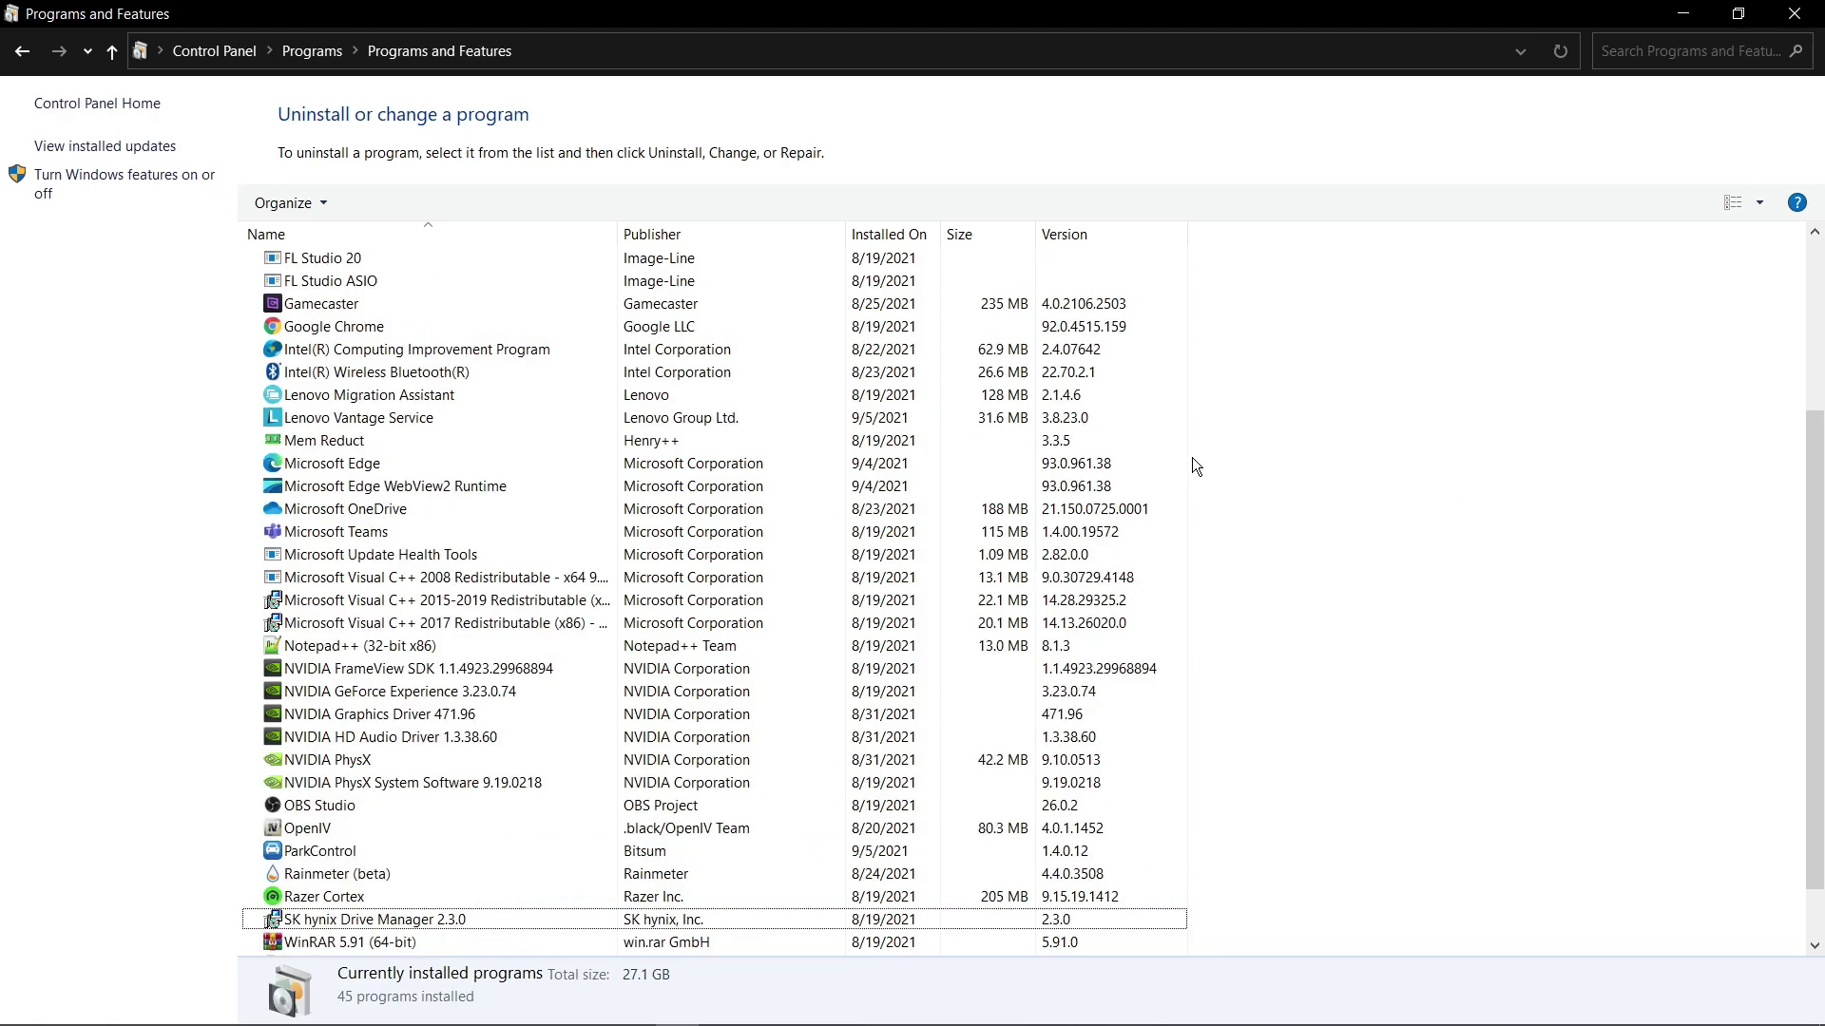